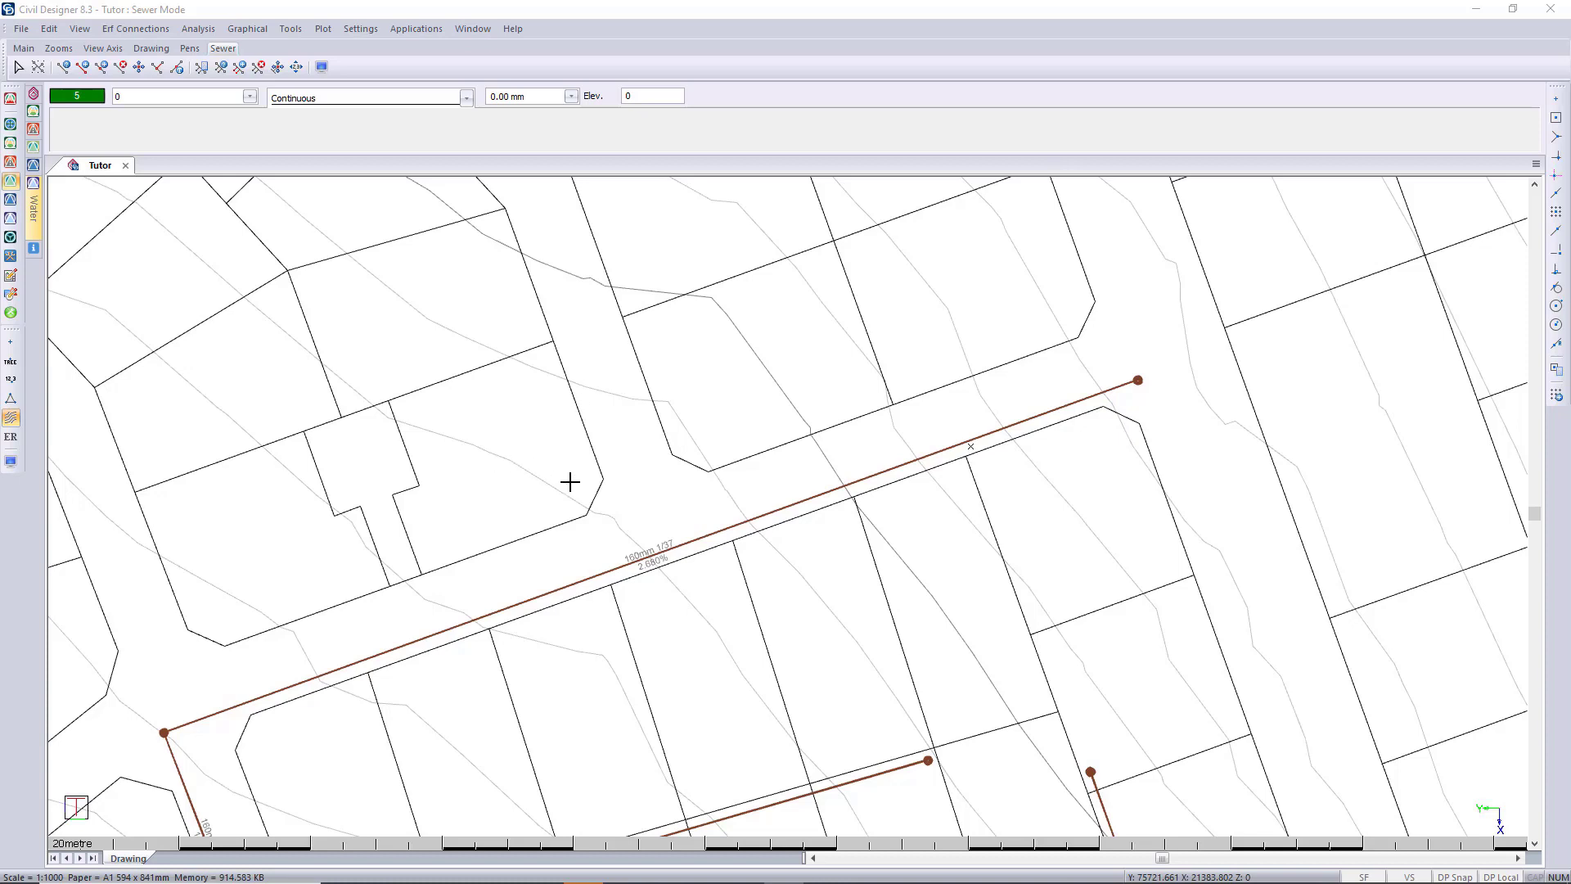
# Review the sewer design parameters, including the inflow calculation method, friction loss formula and velocity limits, and accept them.
pyautogui.moveTo(590, 547); pyautogui.dragTo(614, 481, button='middle')
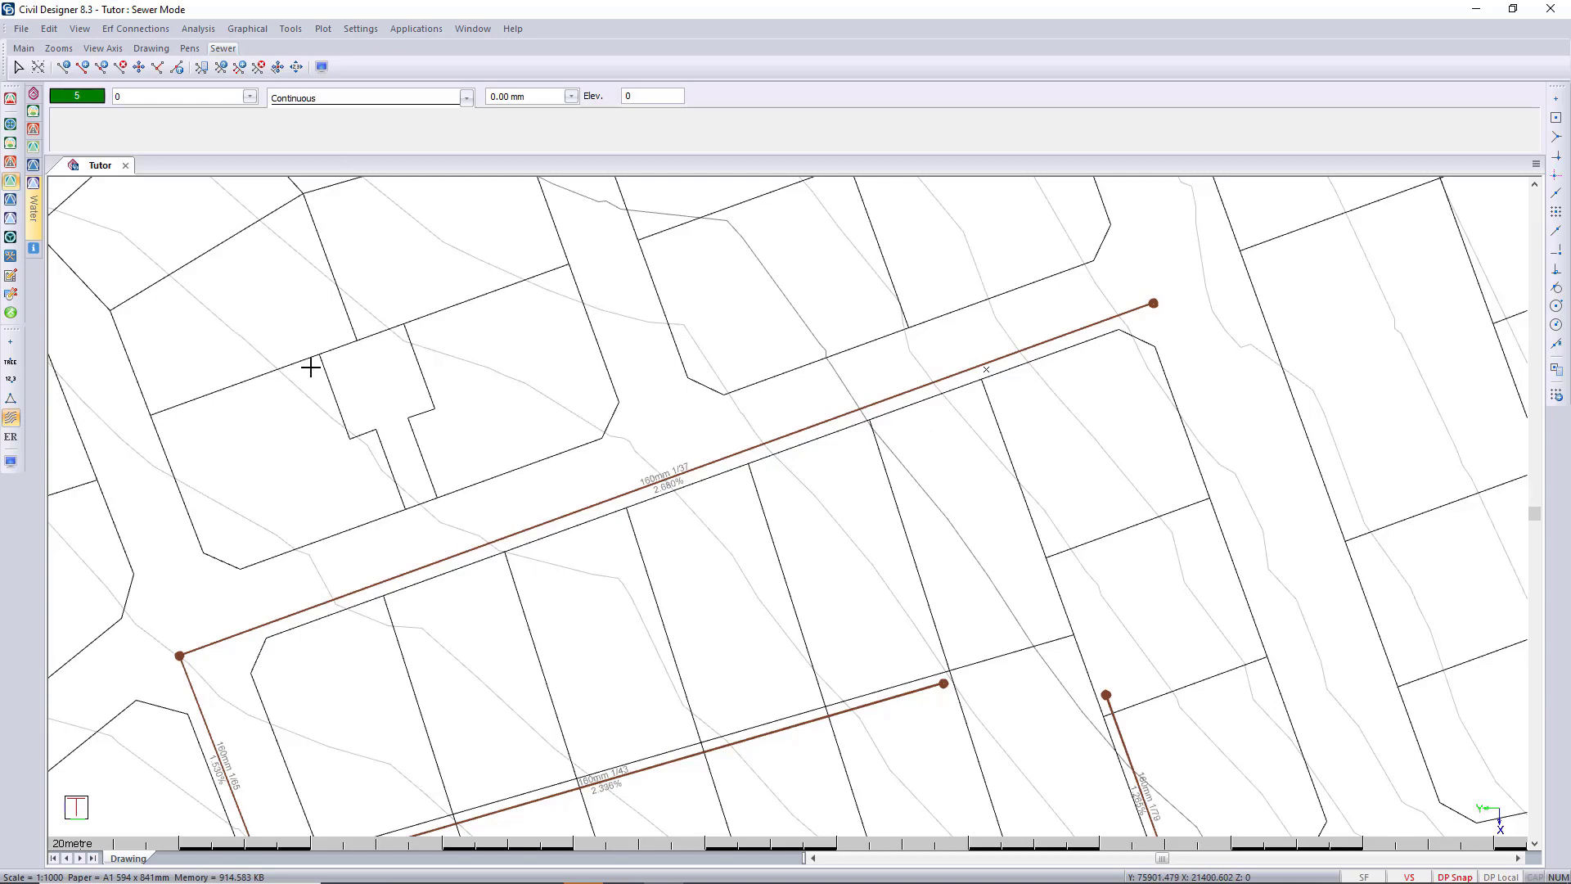
pyautogui.click(49, 30)
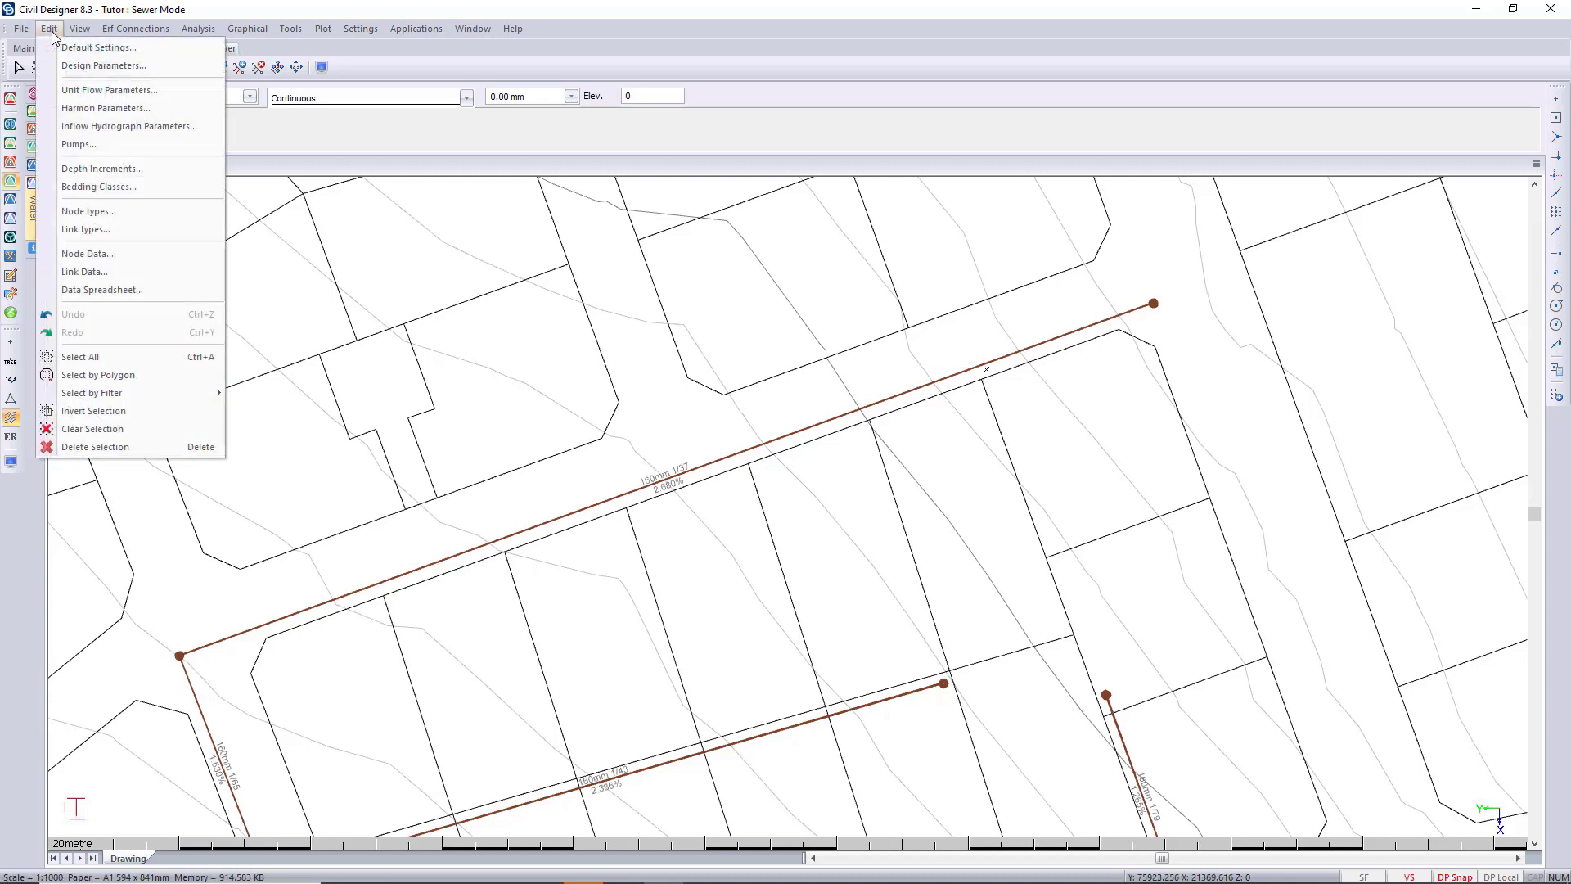
pyautogui.click(82, 66)
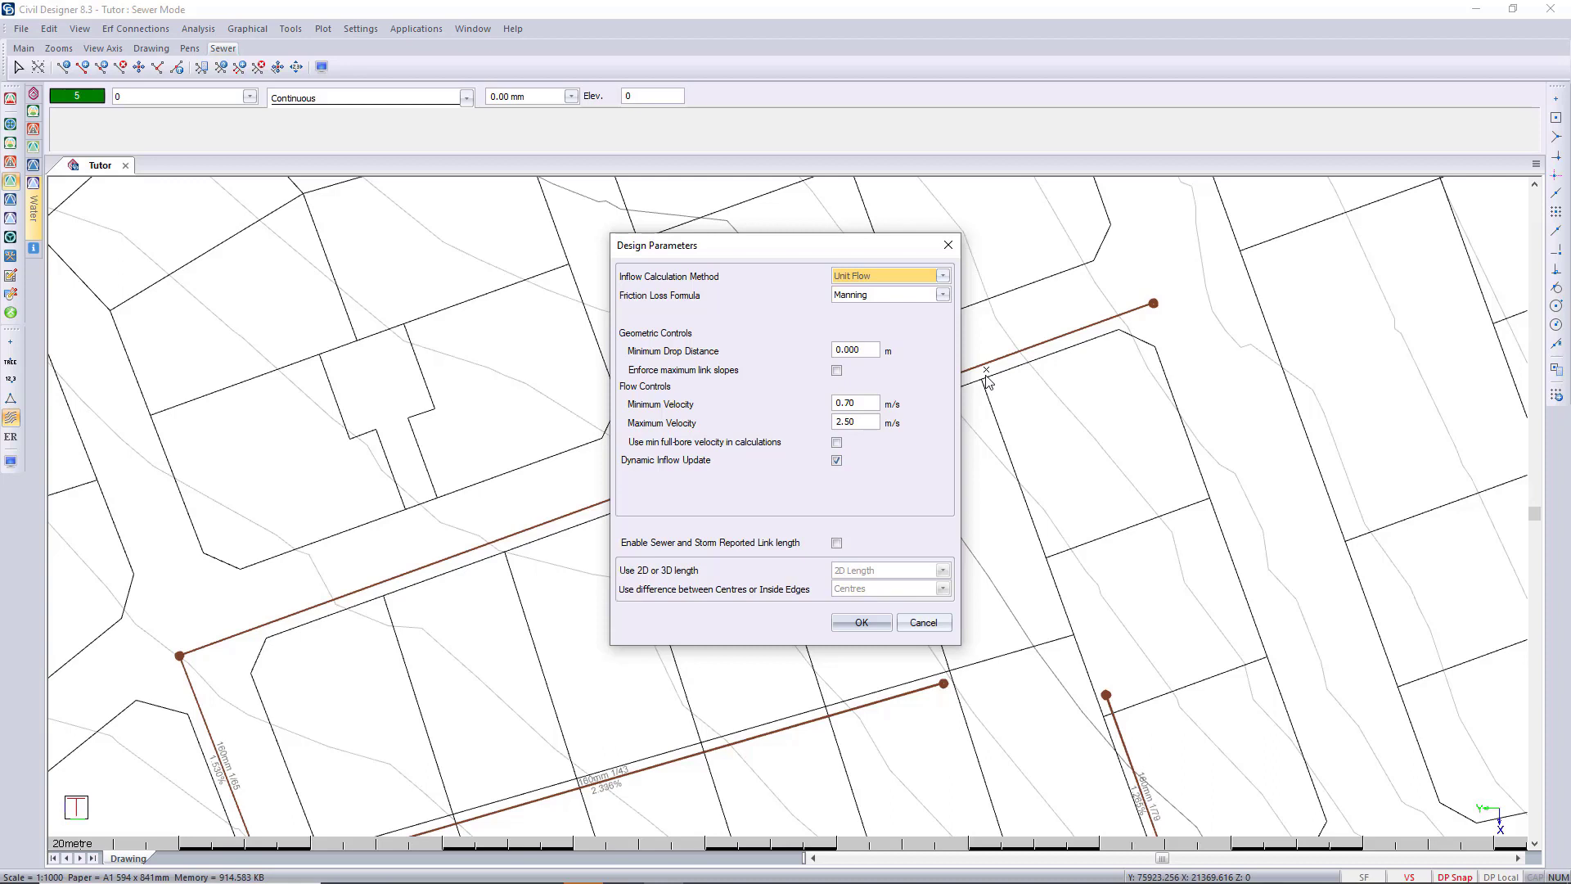
pyautogui.click(862, 622)
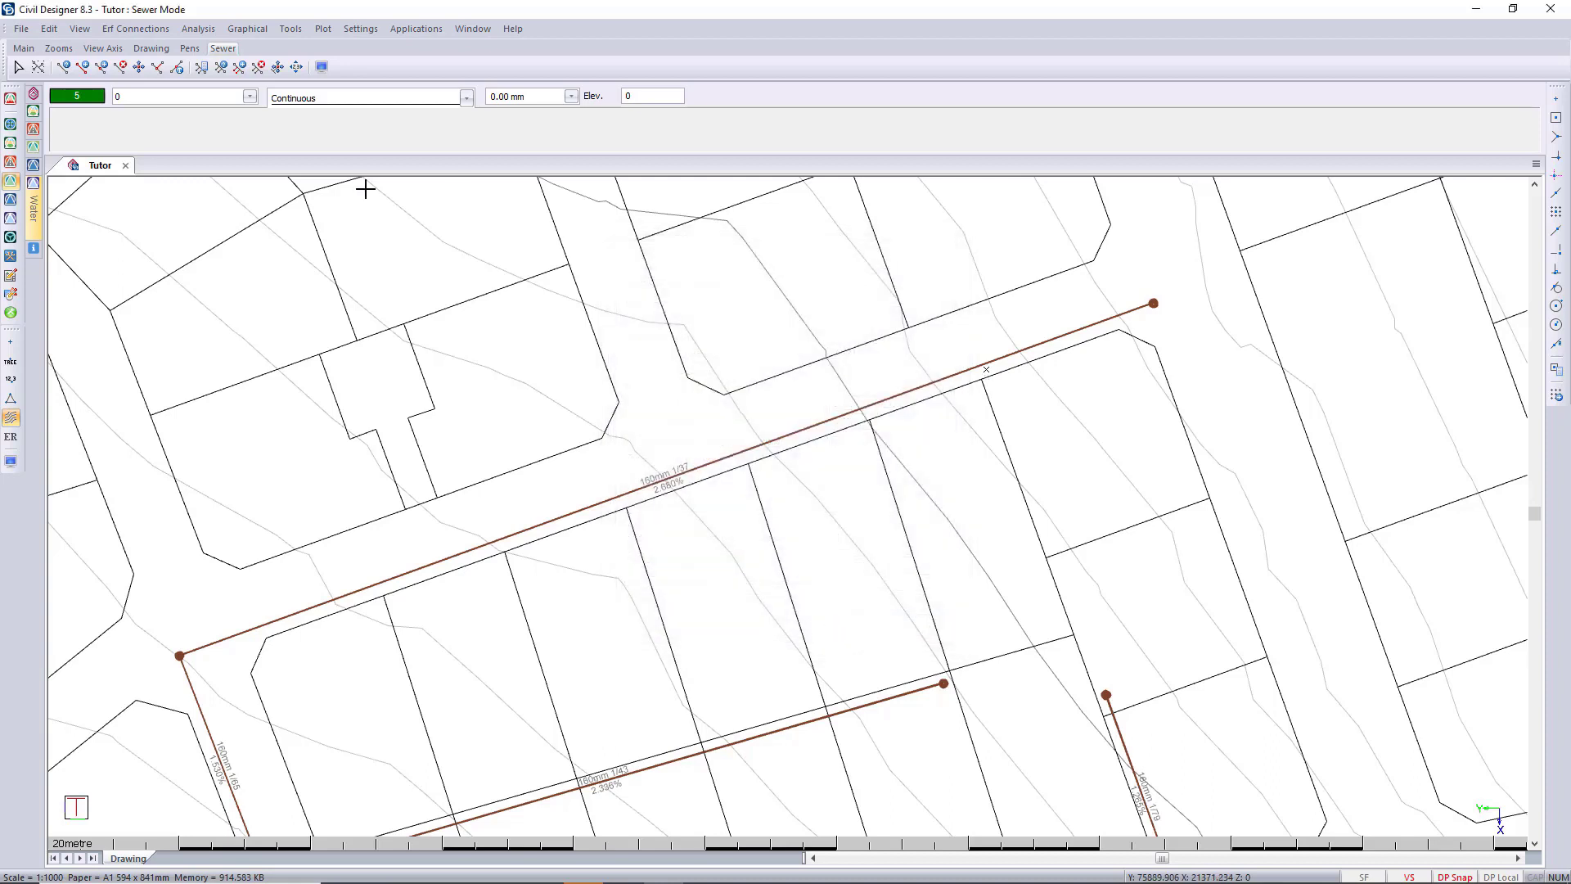
# Review the unit flow parameters, examining the average daily inflow and population per unit of each class, and accept them.
pyautogui.click(49, 28)
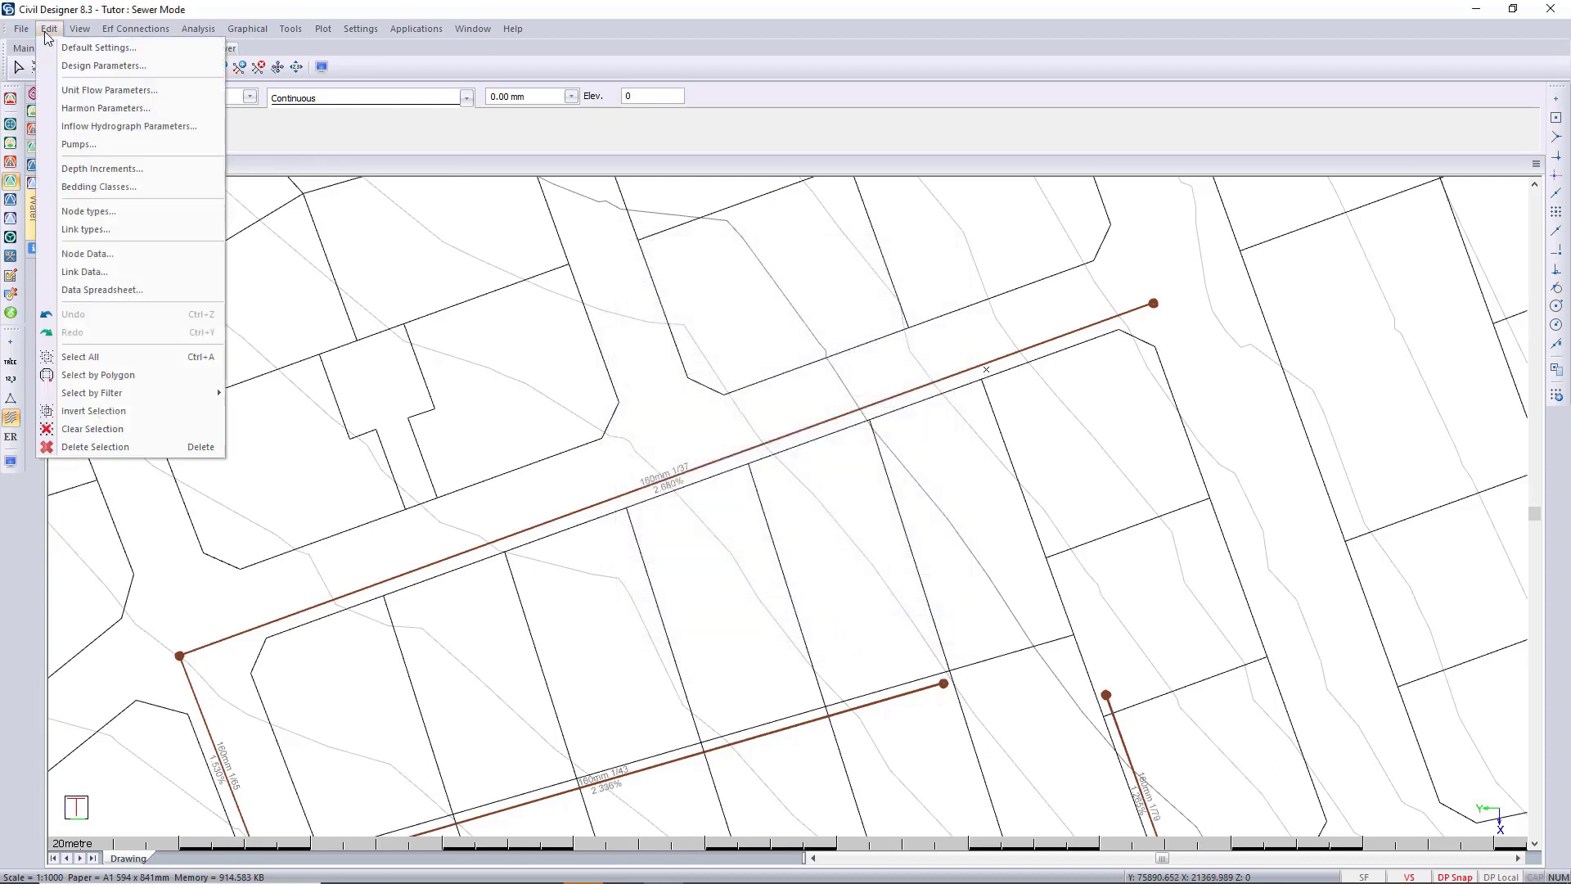
pyautogui.click(96, 91)
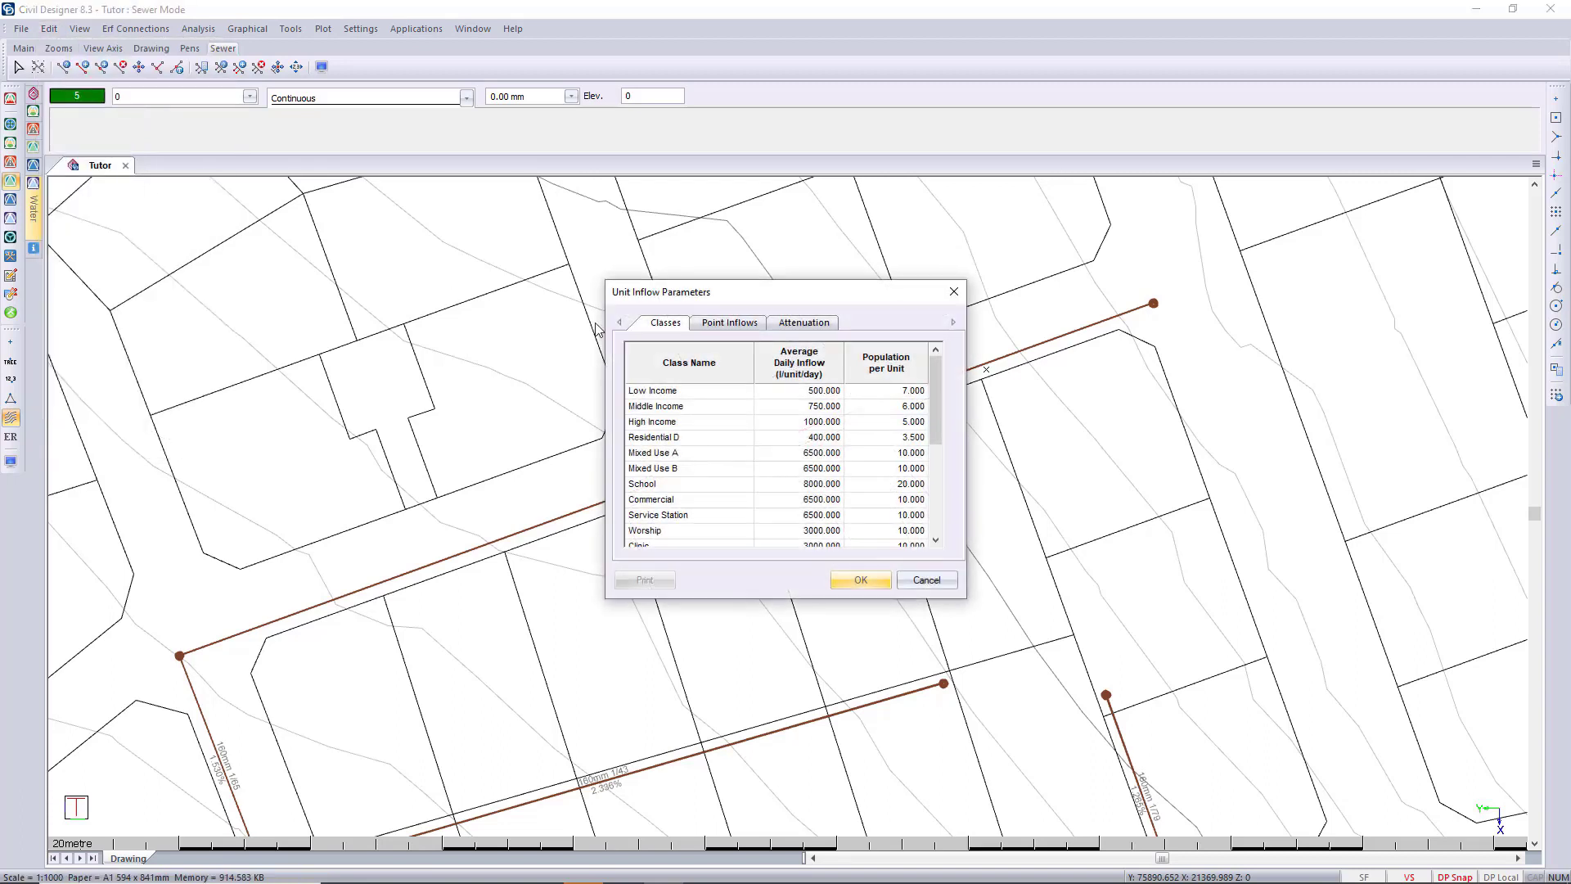
pyautogui.scroll(-3, 678, 474)
pyautogui.scroll(3, 700, 532)
pyautogui.moveTo(800, 363)
pyautogui.click(860, 580)
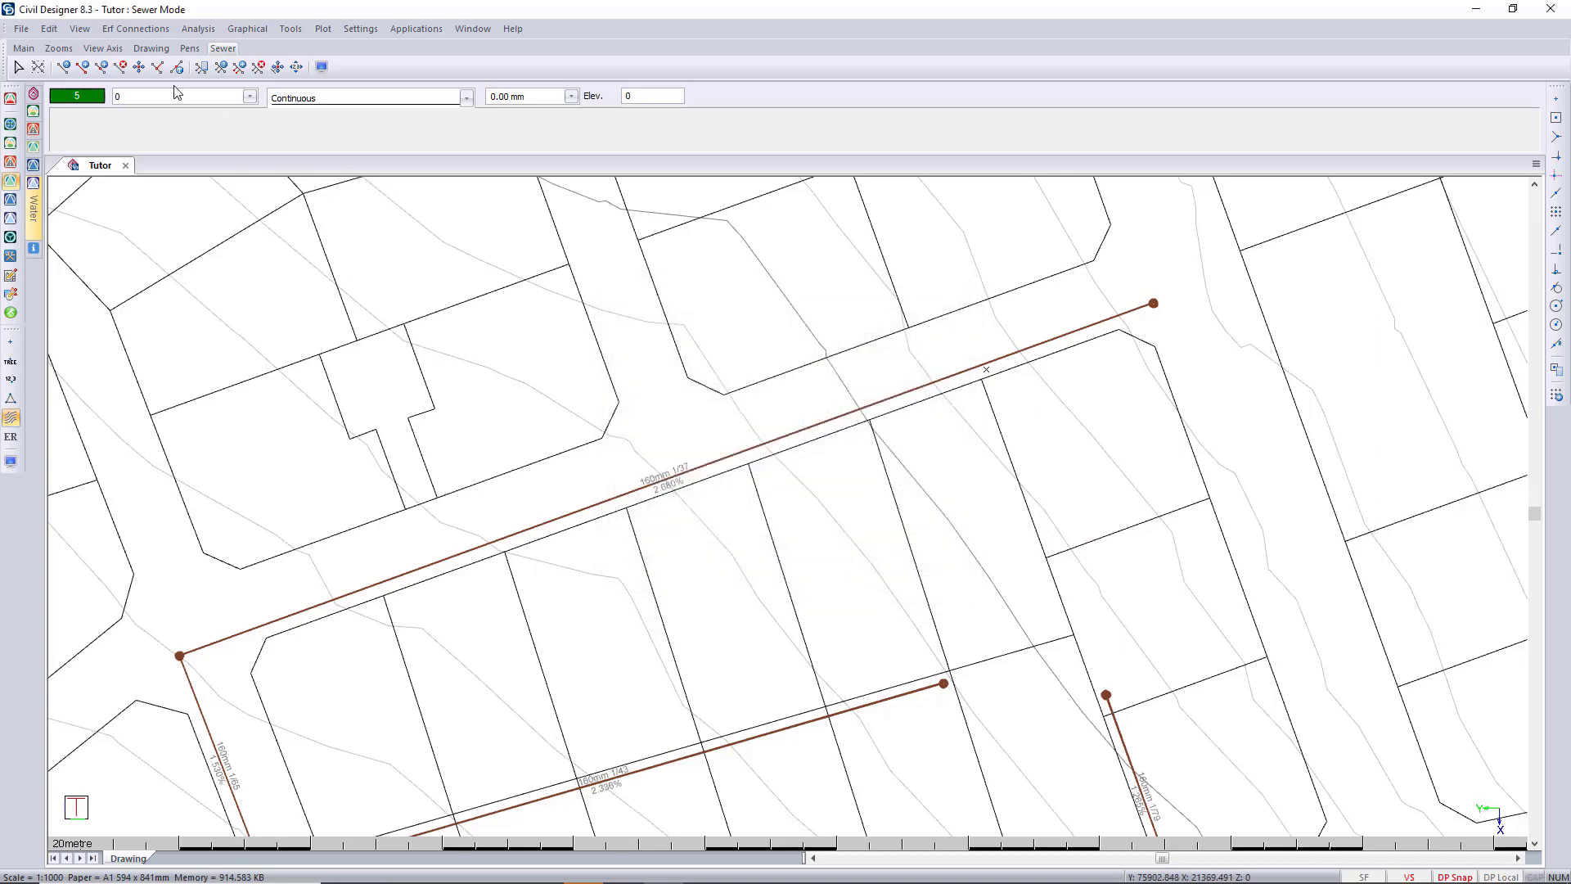
# Examine the erf connection defaults and the sewer position options against the road sewer, and close them without saving.
pyautogui.click(141, 31)
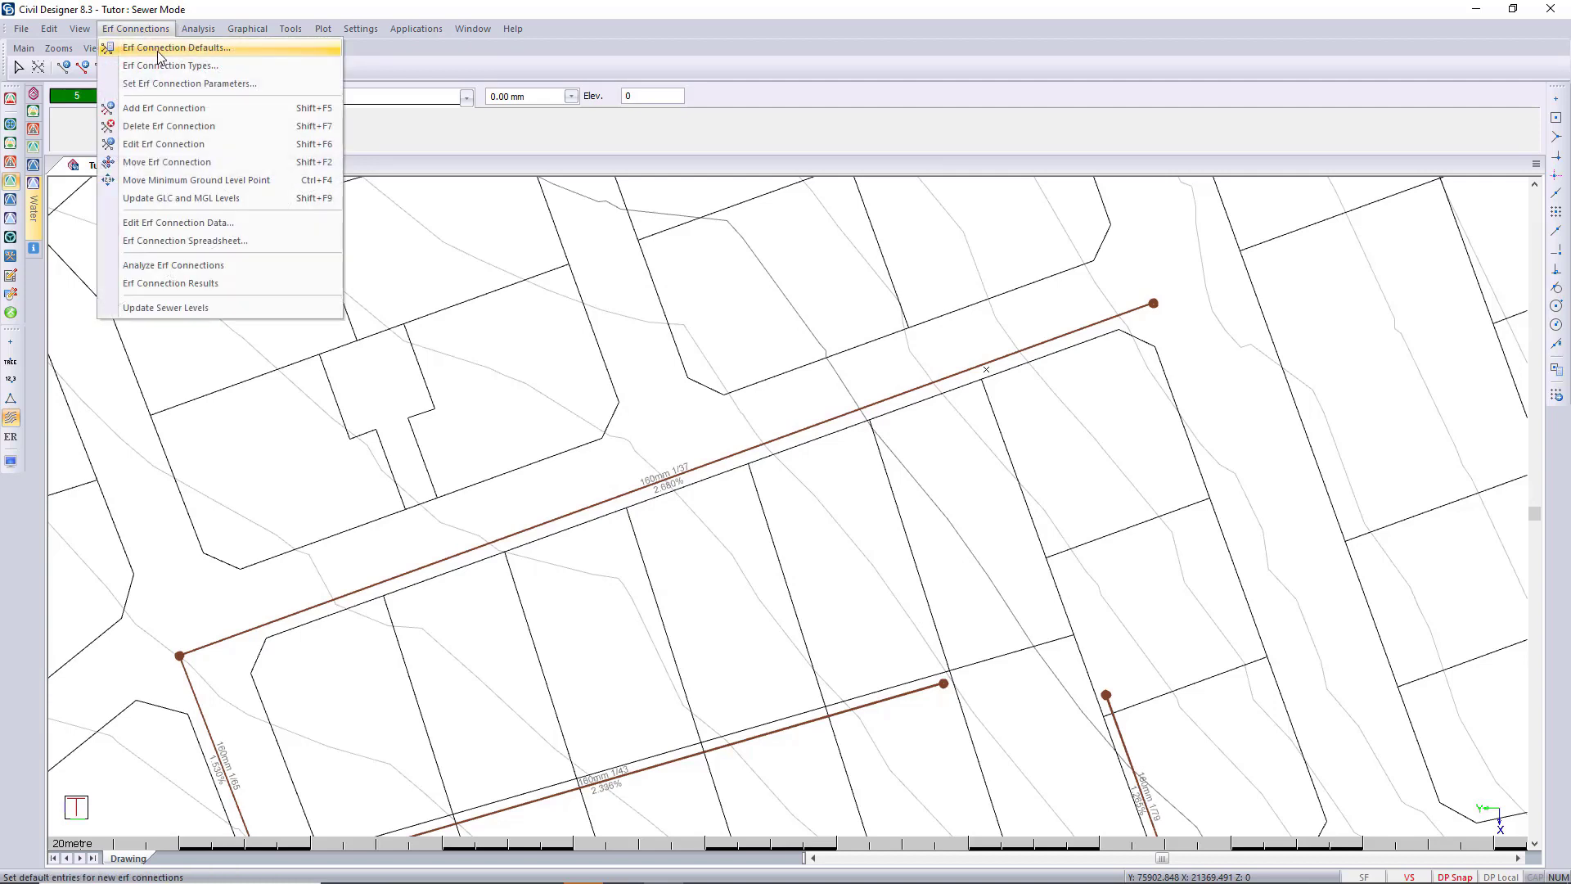
pyautogui.click(160, 55)
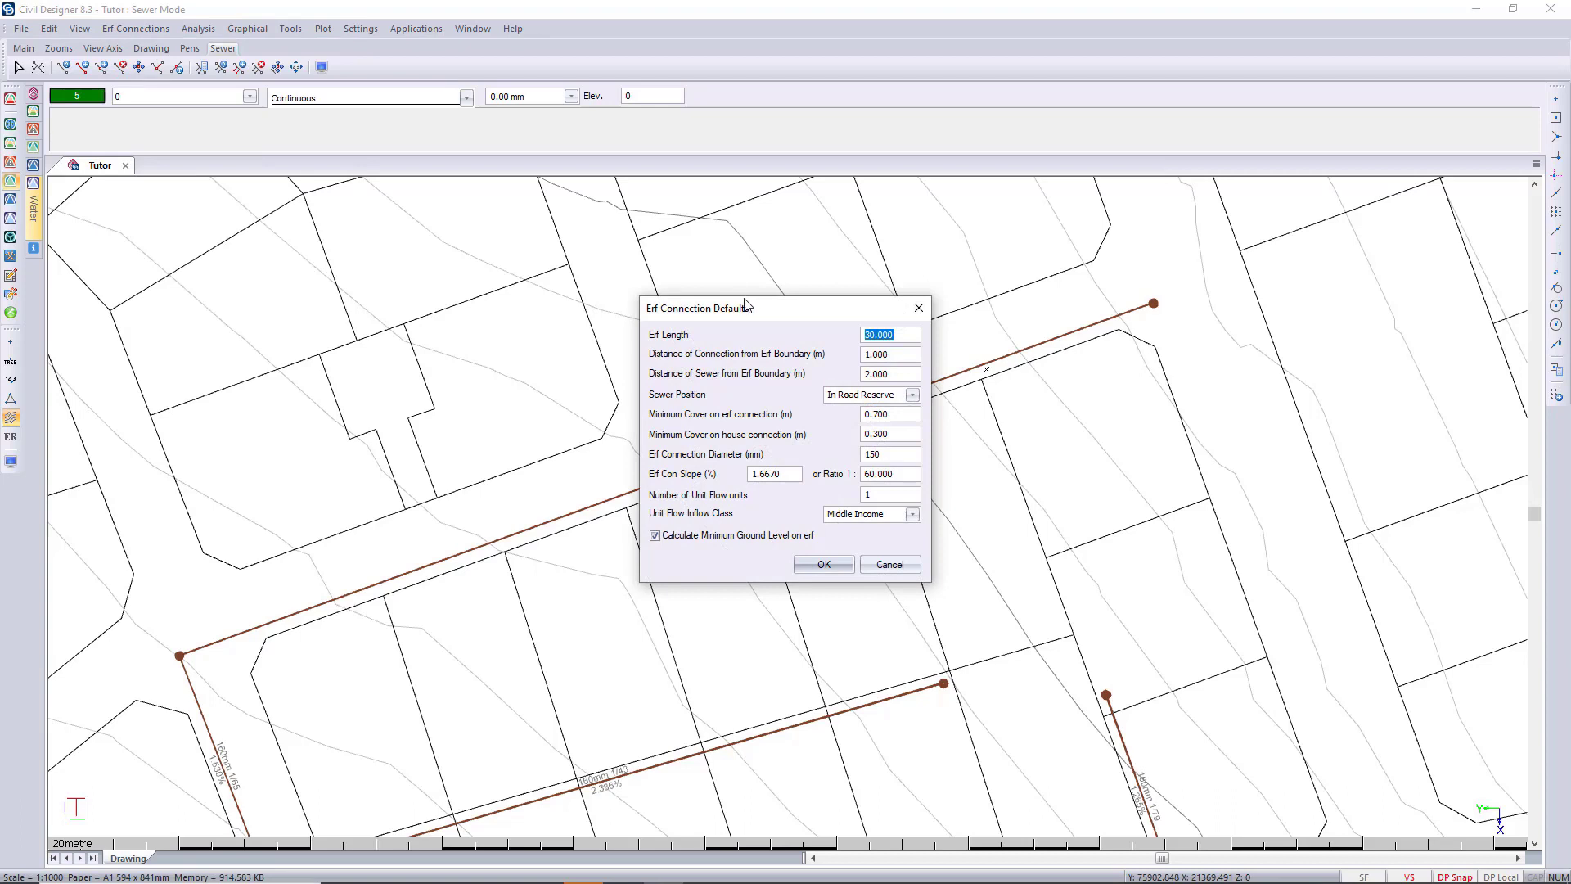
pyautogui.moveTo(740, 301); pyautogui.dragTo(873, 262)
pyautogui.moveTo(966, 189); pyautogui.dragTo(1056, 197)
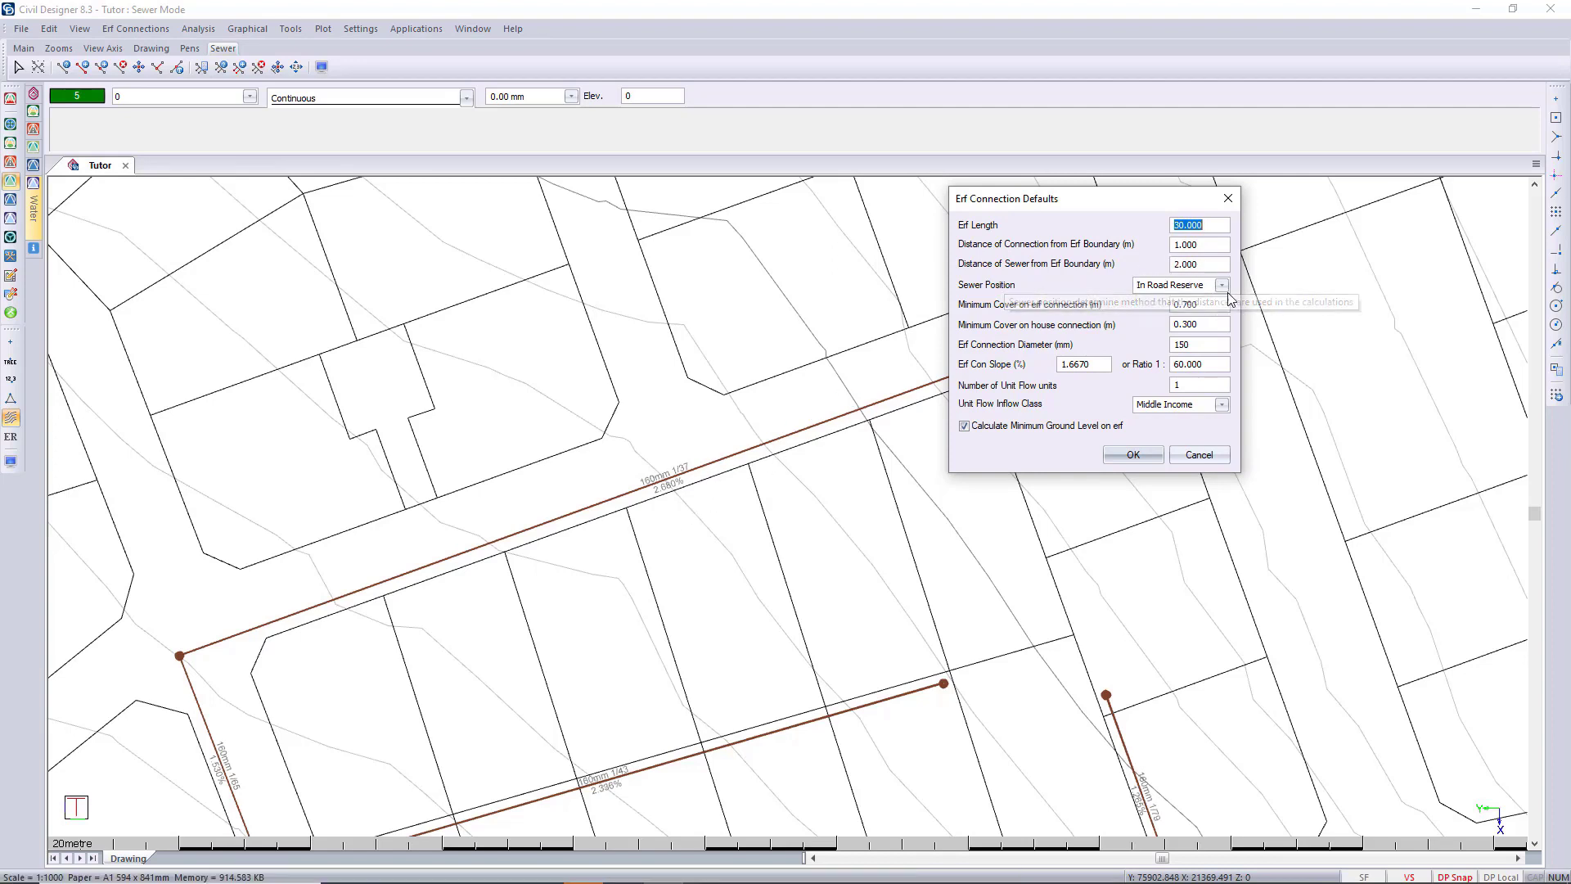
pyautogui.click(1191, 284)
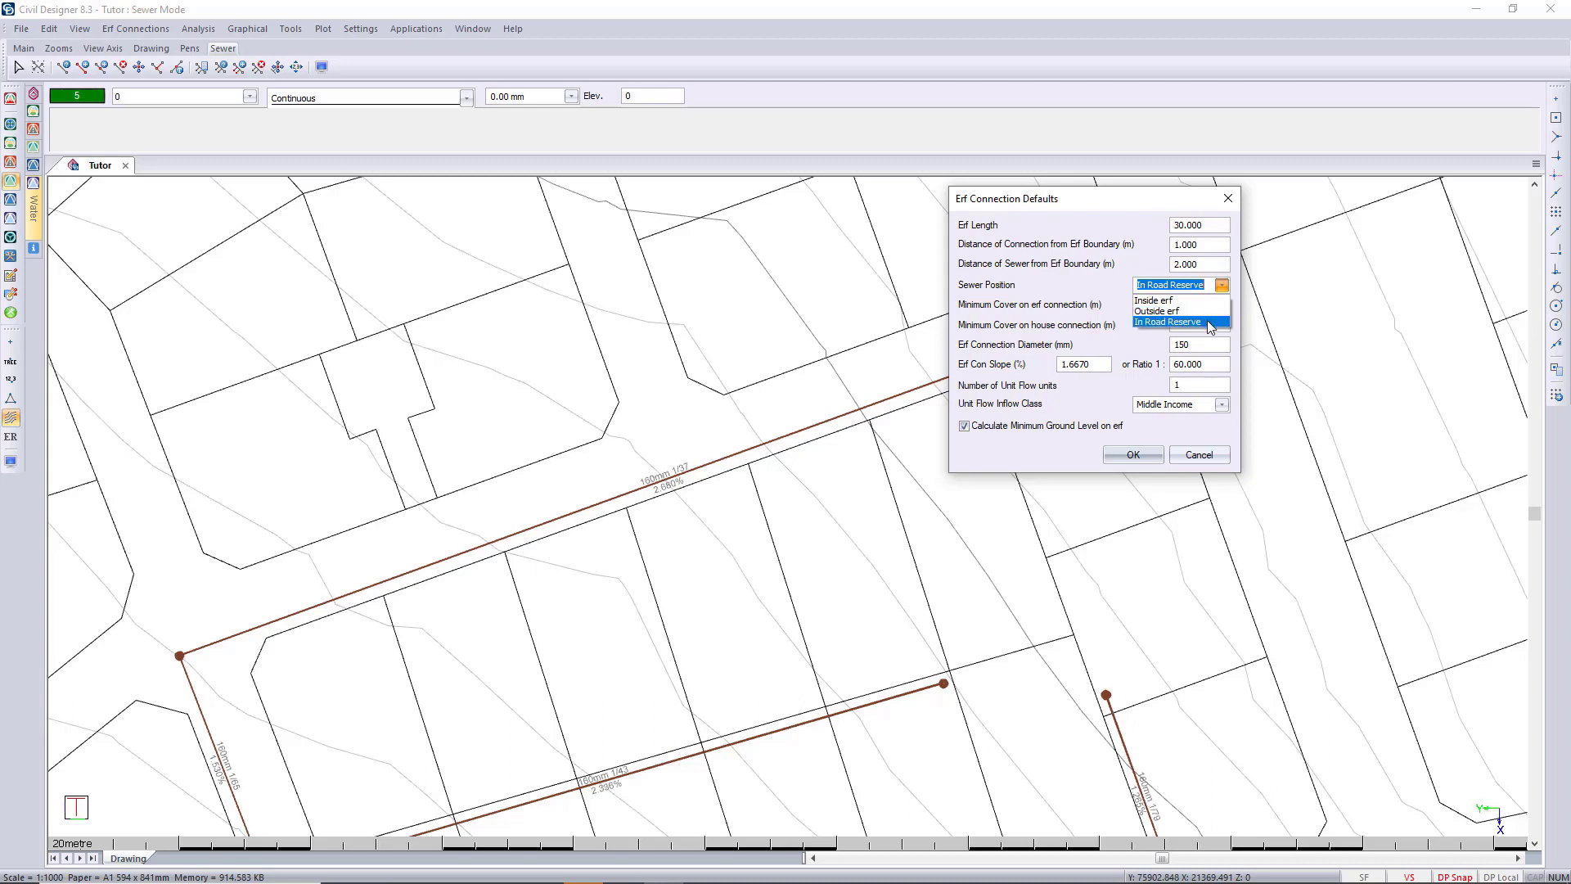
pyautogui.click(1210, 322)
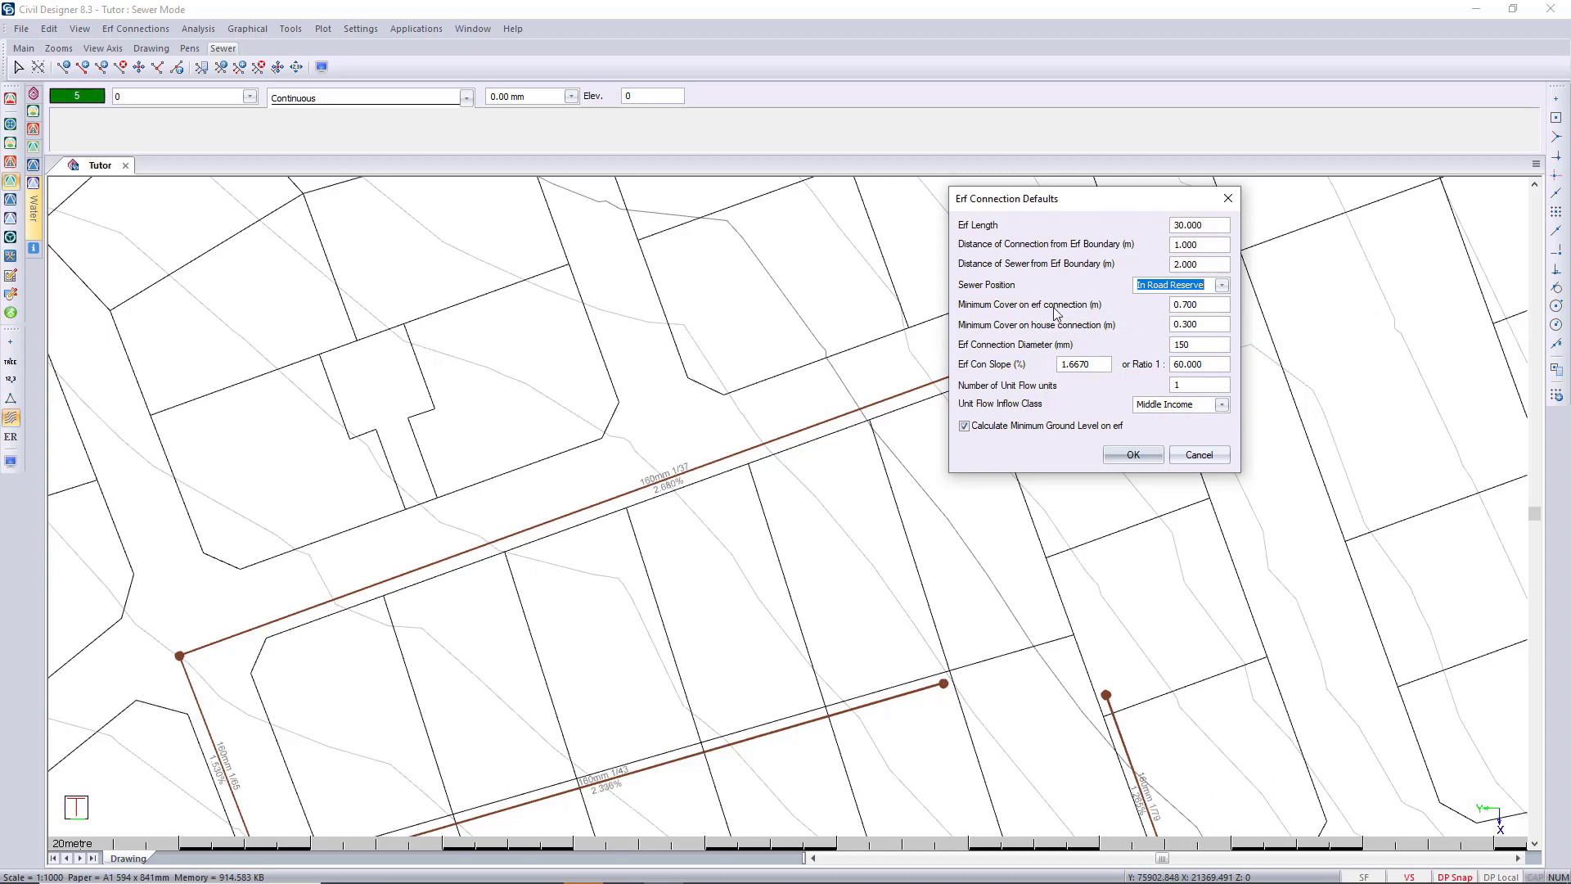
pyautogui.moveTo(1144, 195)
pyautogui.mouseDown()
pyautogui.moveTo(1296, 123)
pyautogui.moveTo(1400, 123)
pyautogui.mouseUp()
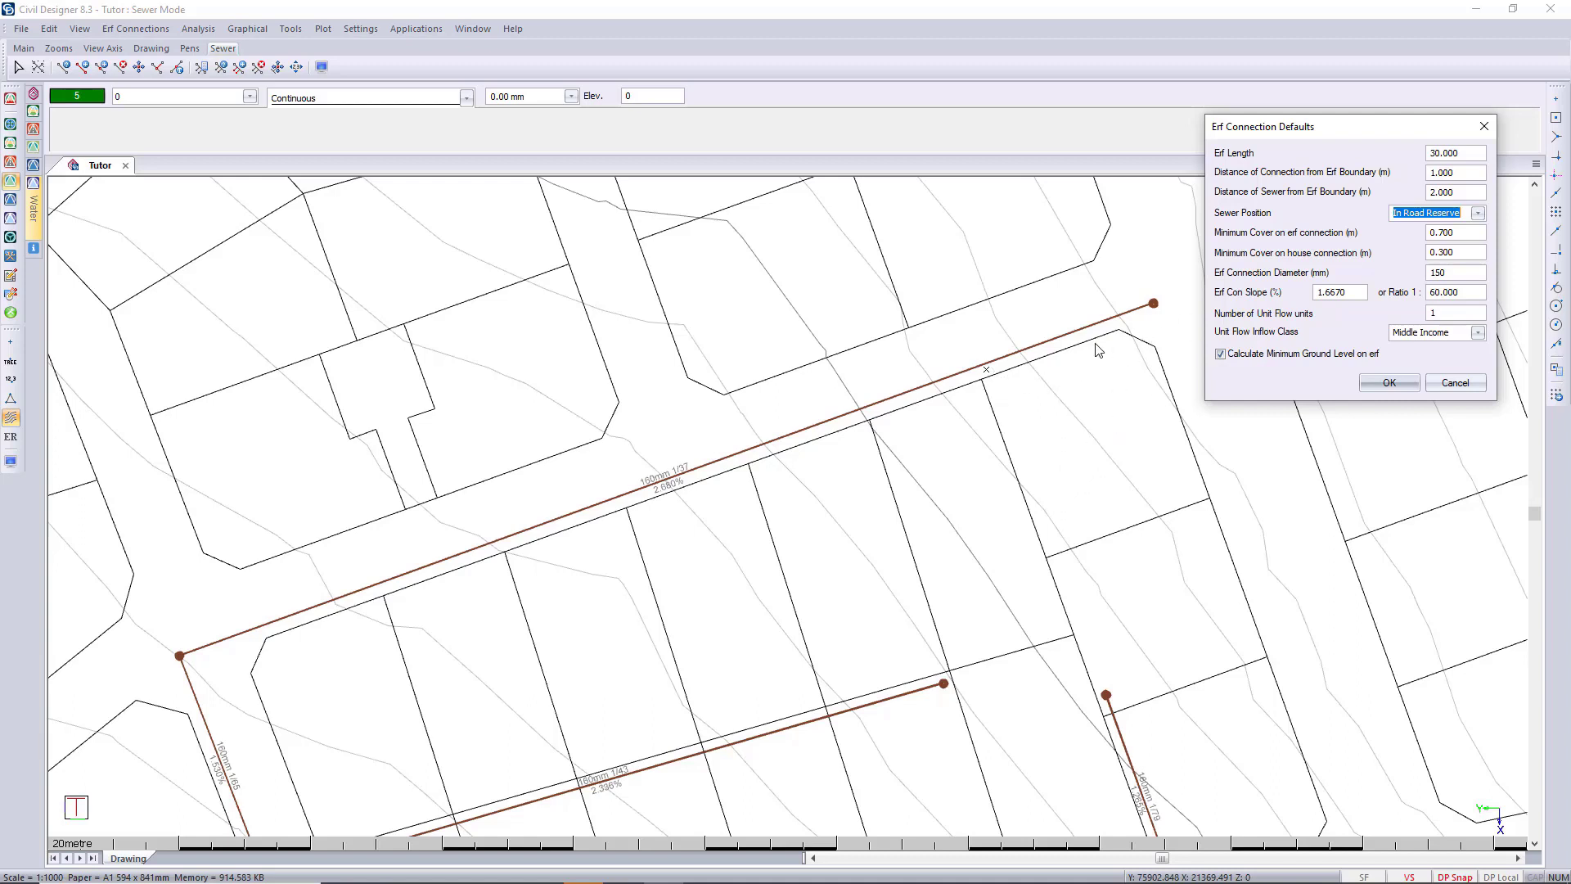
pyautogui.click(1455, 383)
# Display slope shading for the Natural Ground surface as slope arrows 2.0 mm long, without slope colours.
pyautogui.click(11, 461)
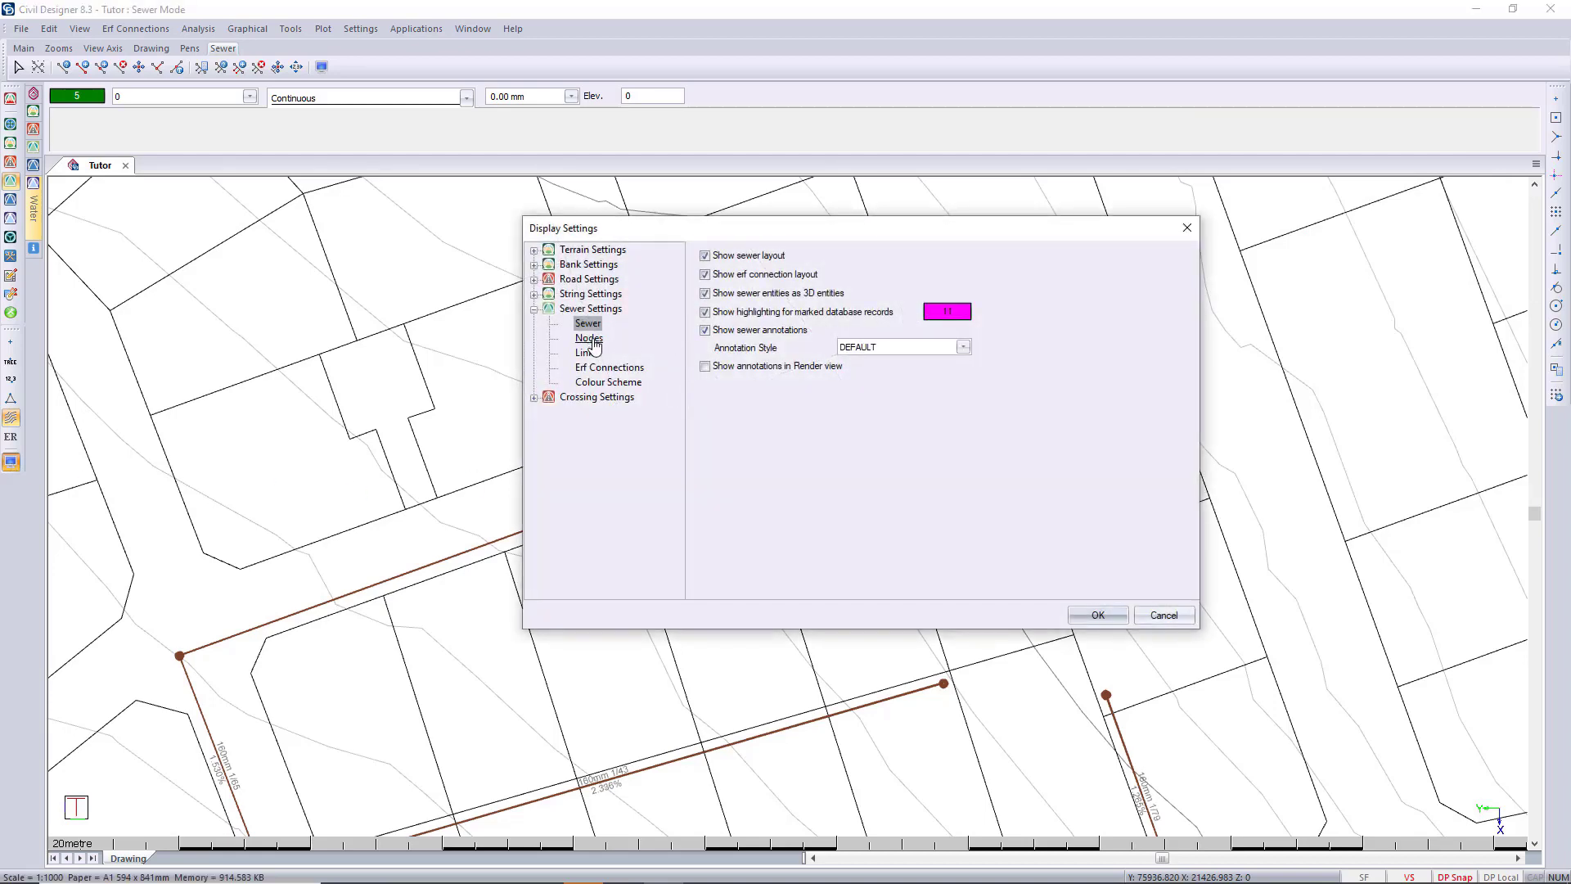
pyautogui.click(533, 250)
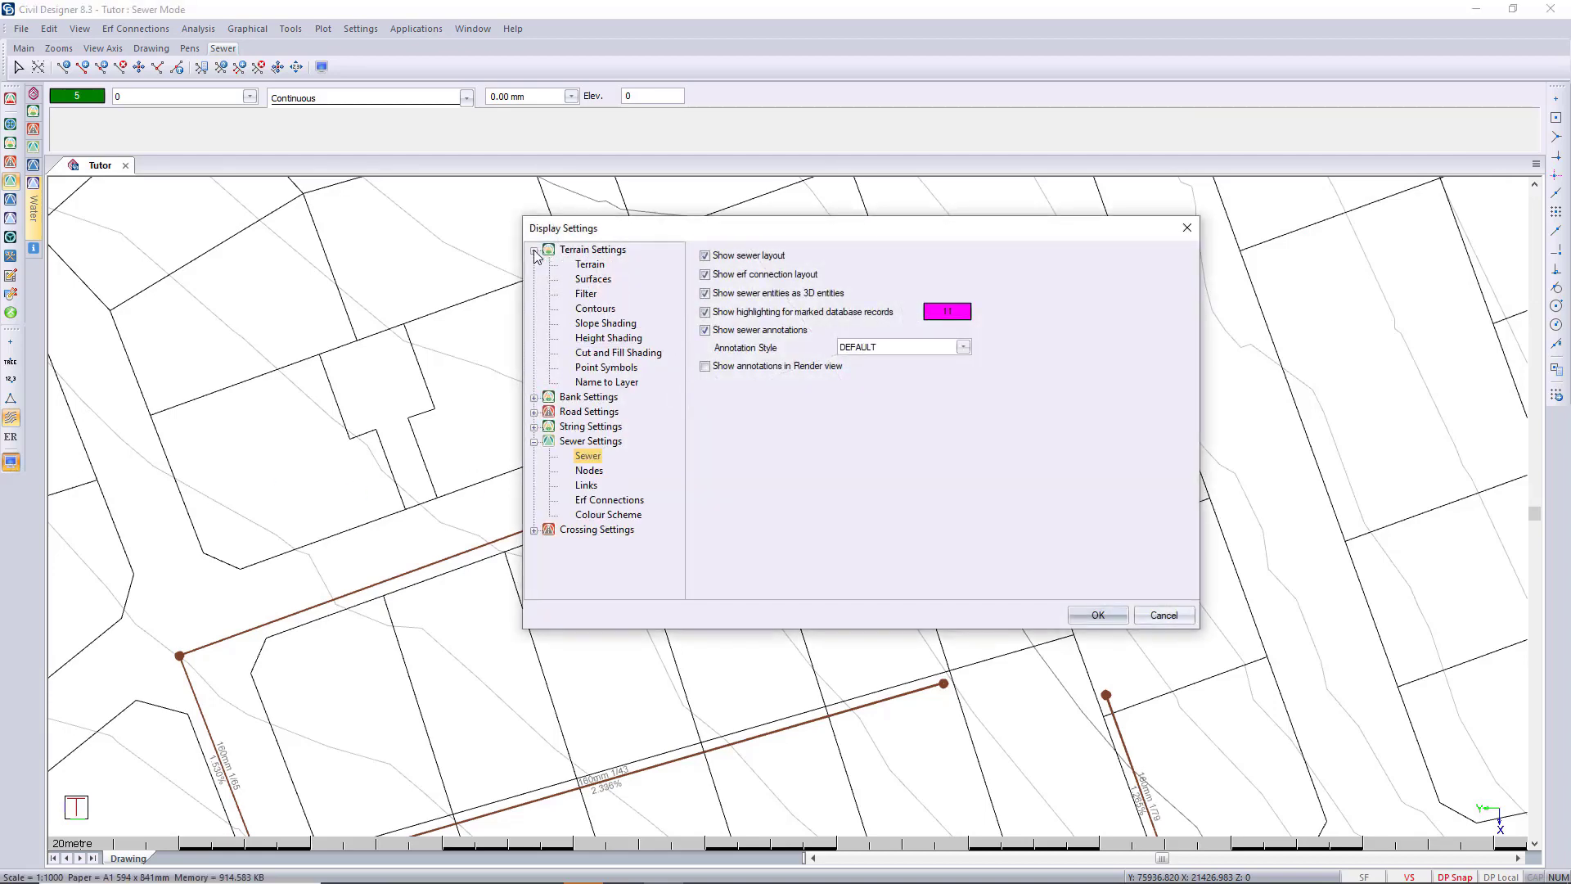
pyautogui.click(606, 323)
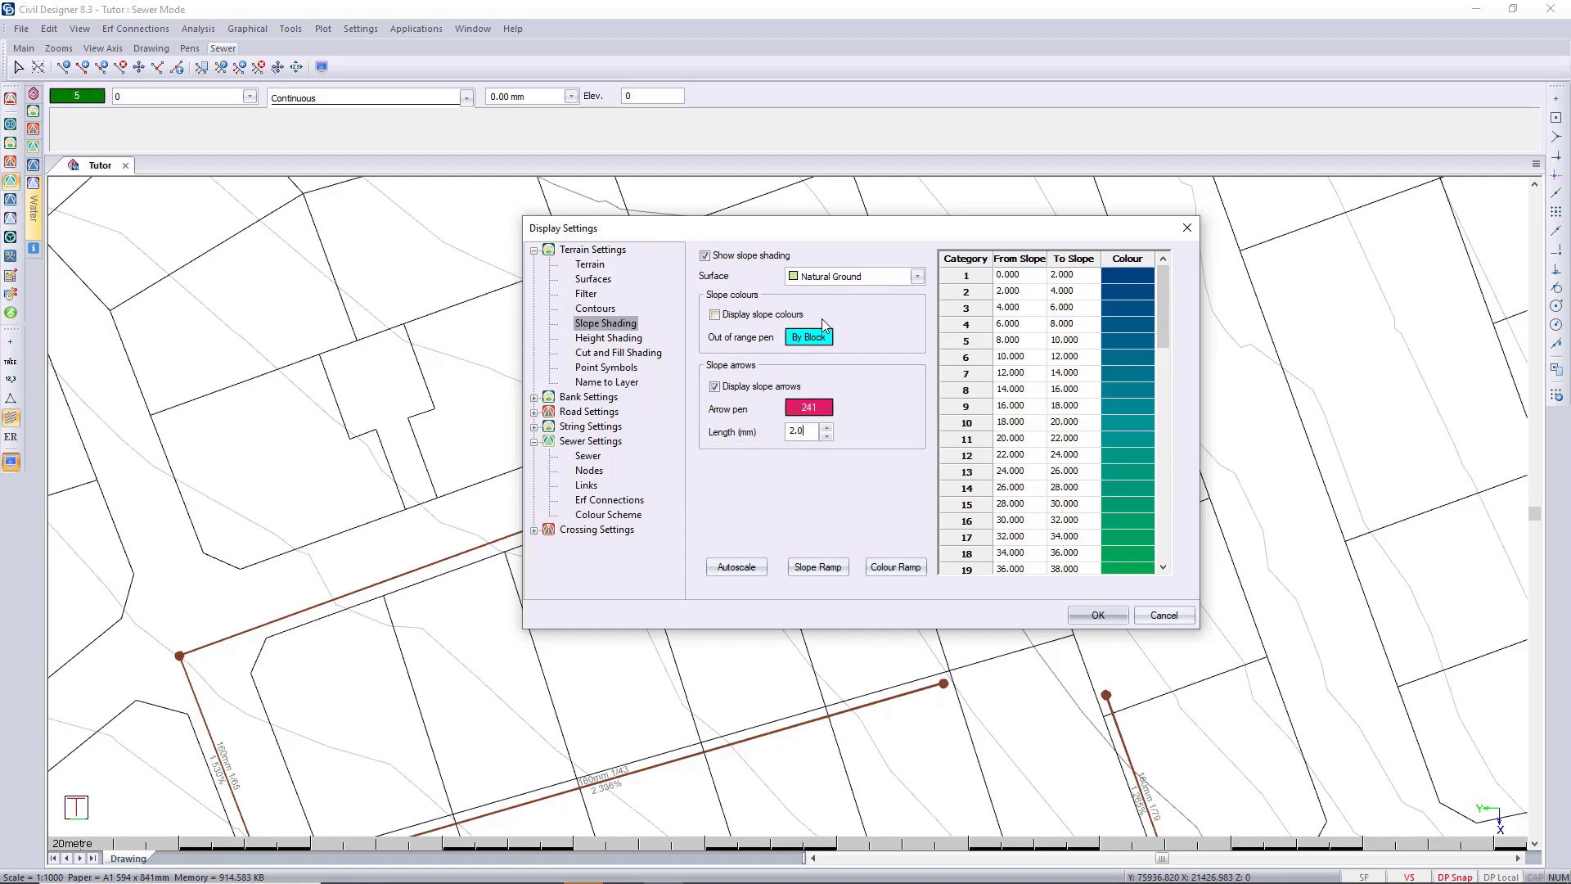
pyautogui.click(1099, 616)
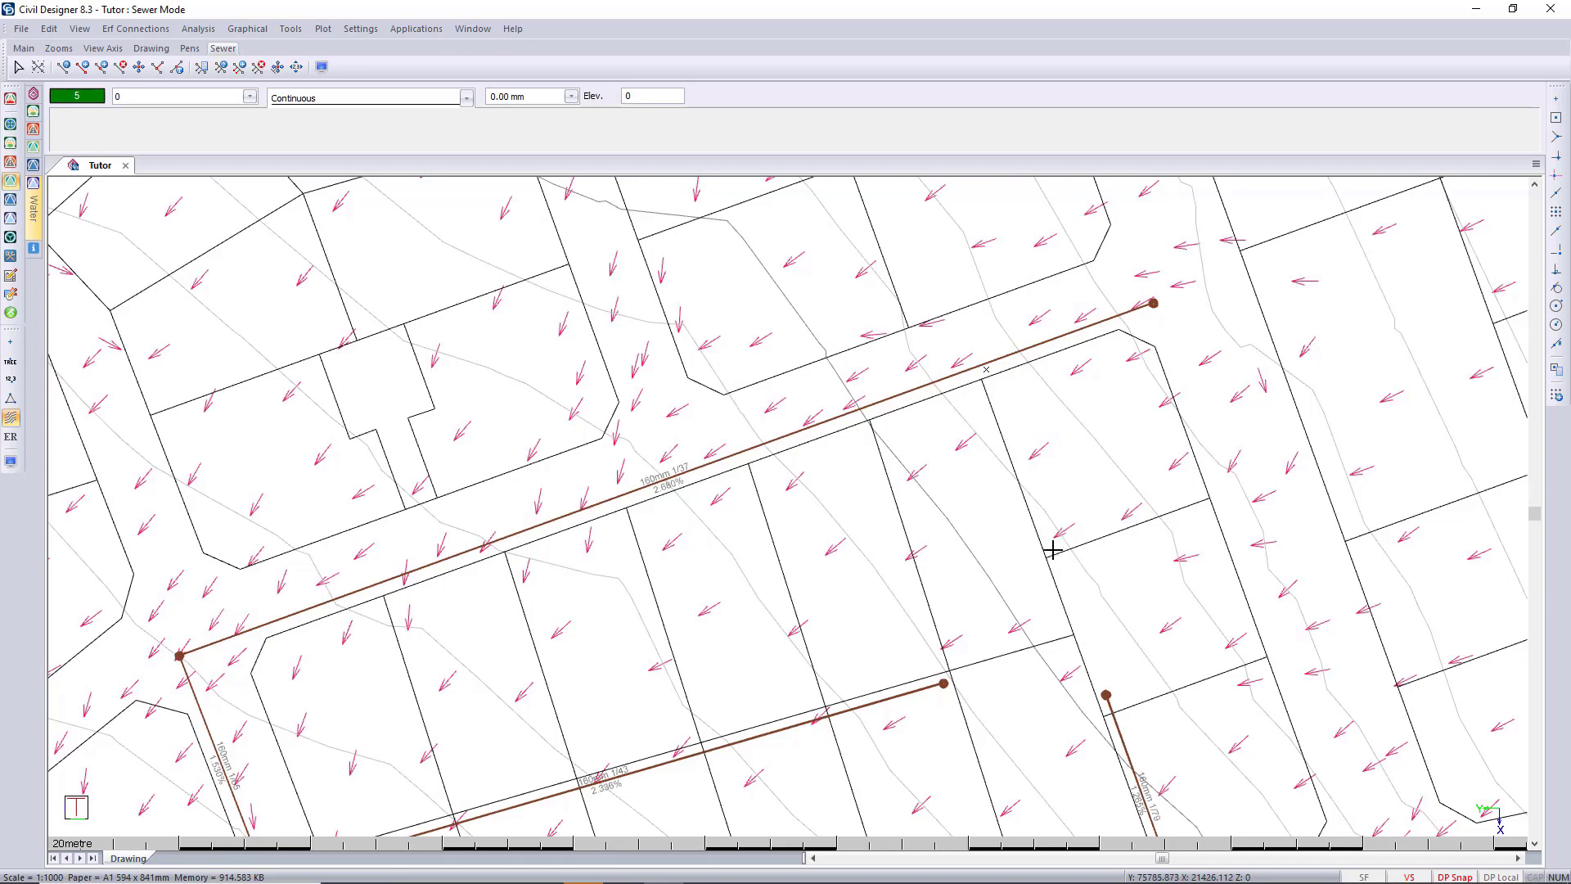
# Review the house connection cover, connection slope, ratio and sewer position in the erf connection defaults, and cancel without saving.
pyautogui.click(136, 29)
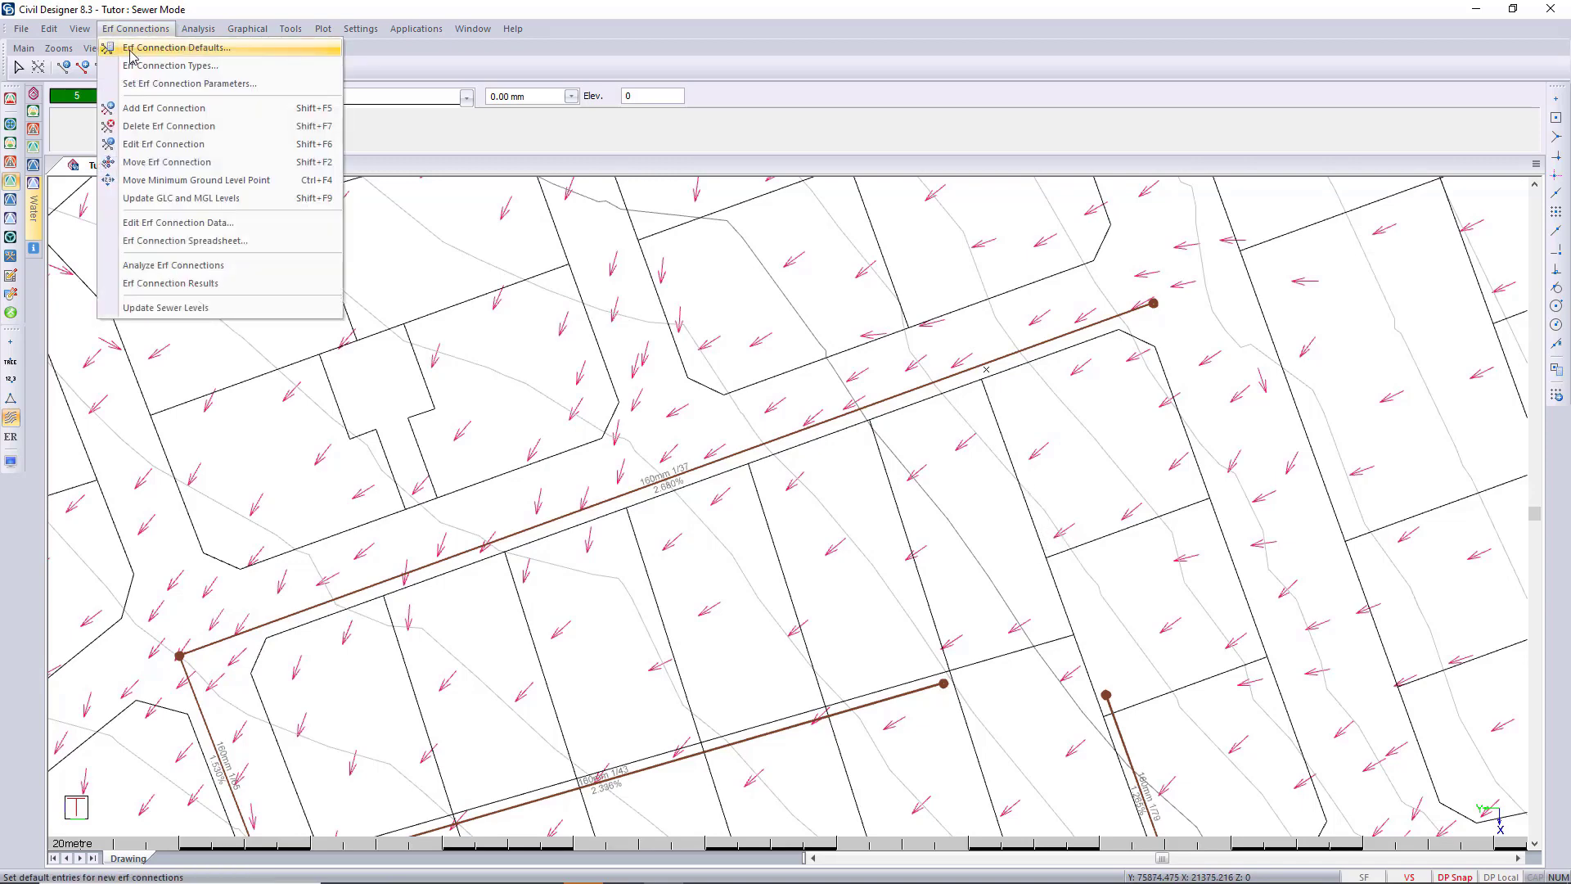
pyautogui.click(164, 47)
pyautogui.moveTo(736, 303); pyautogui.dragTo(1322, 149)
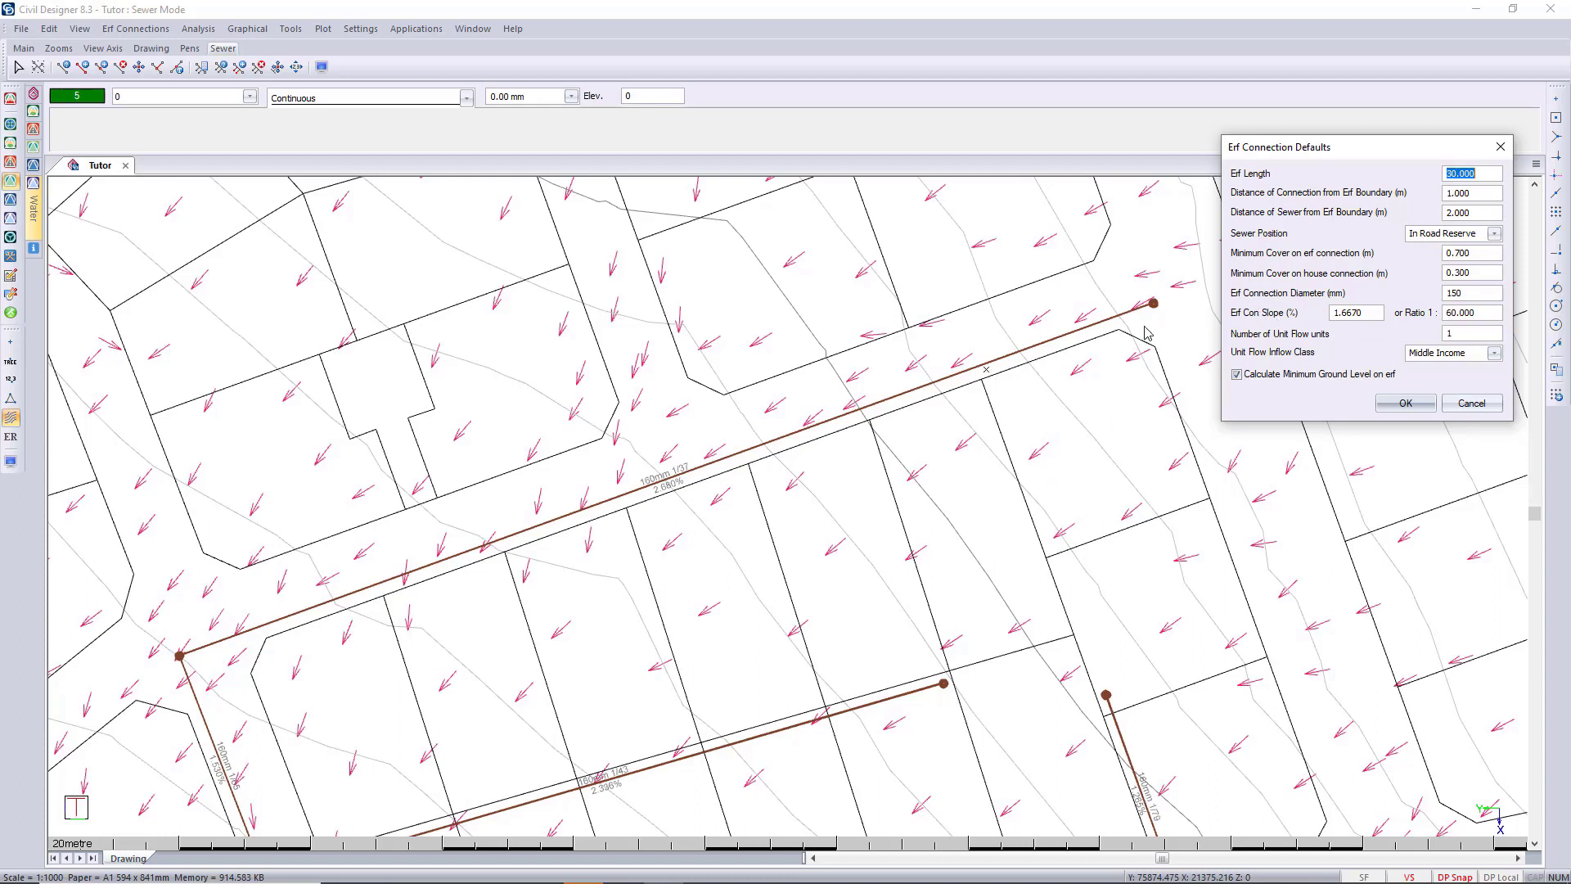
pyautogui.doubleClick(1485, 272)
pyautogui.doubleClick(1497, 313)
pyautogui.doubleClick(1378, 312)
pyautogui.doubleClick(1477, 311)
pyautogui.click(1495, 234)
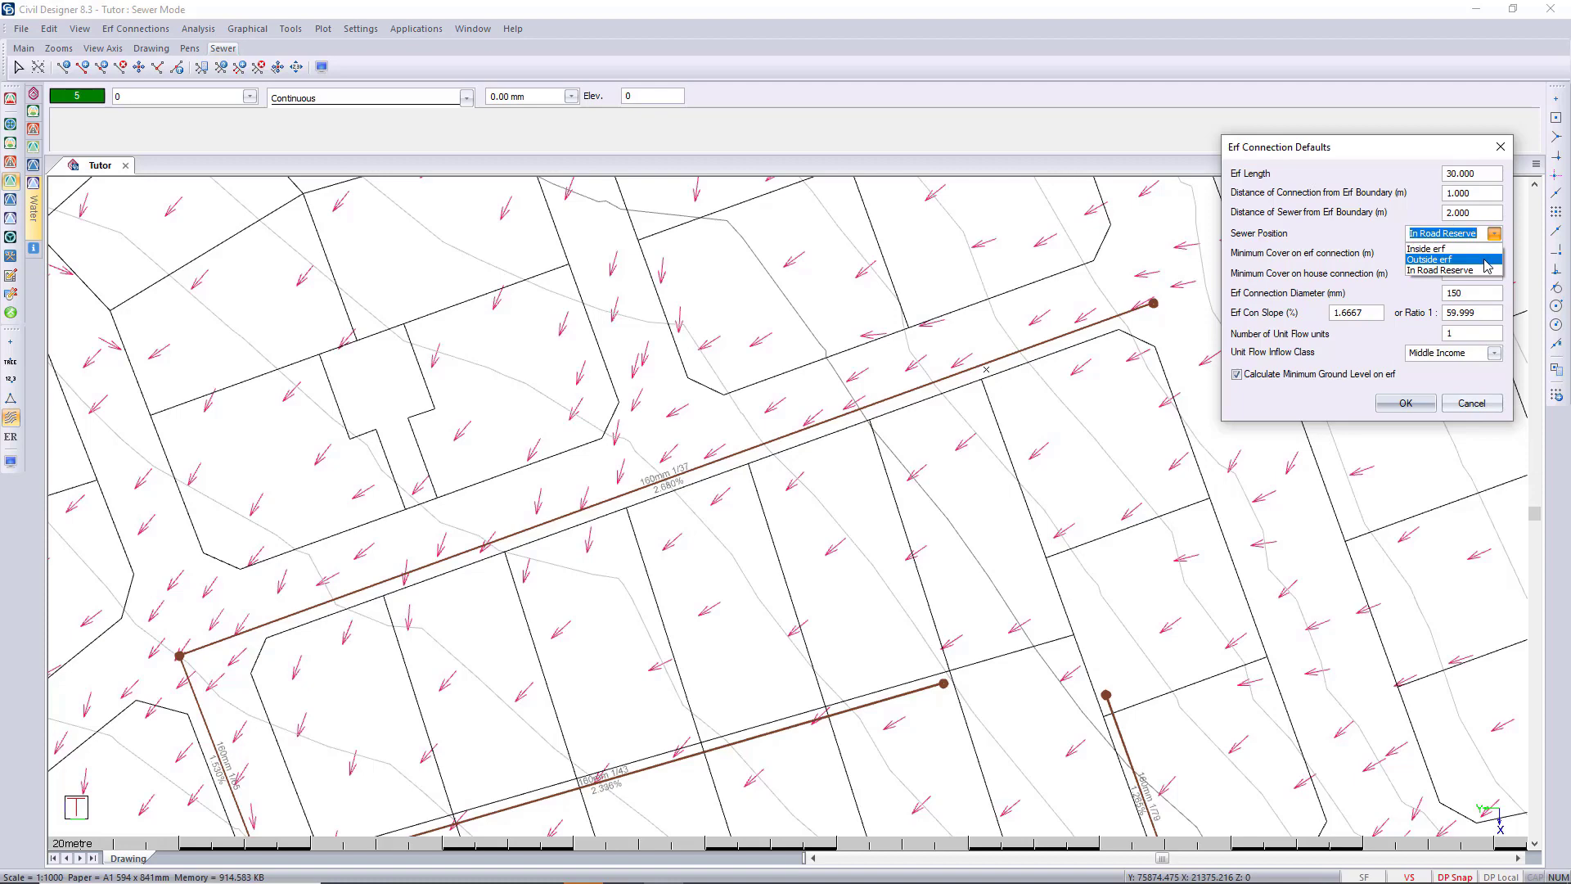
pyautogui.click(1404, 156)
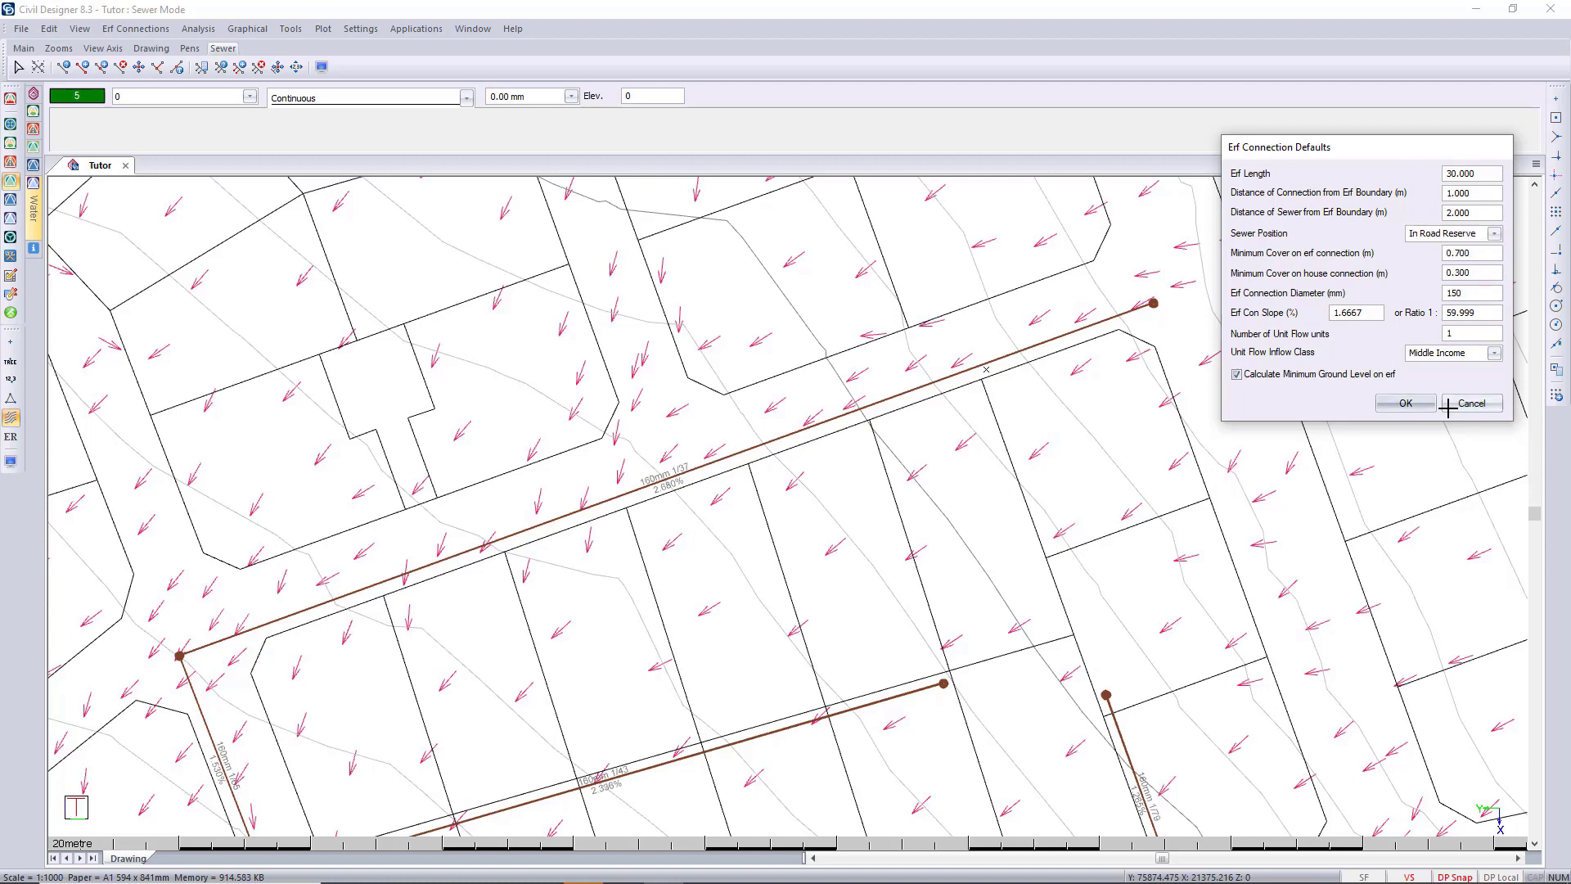
pyautogui.click(1465, 403)
# Try Inside erf as the sewer position in the erf connection defaults for the midblock sewer.
pyautogui.moveTo(1007, 739)
pyautogui.mouseDown(button='middle')
pyautogui.moveTo(915, 601)
pyautogui.moveTo(922, 575)
pyautogui.moveTo(880, 555)
pyautogui.mouseUp(button='middle')
pyautogui.click(884, 544)
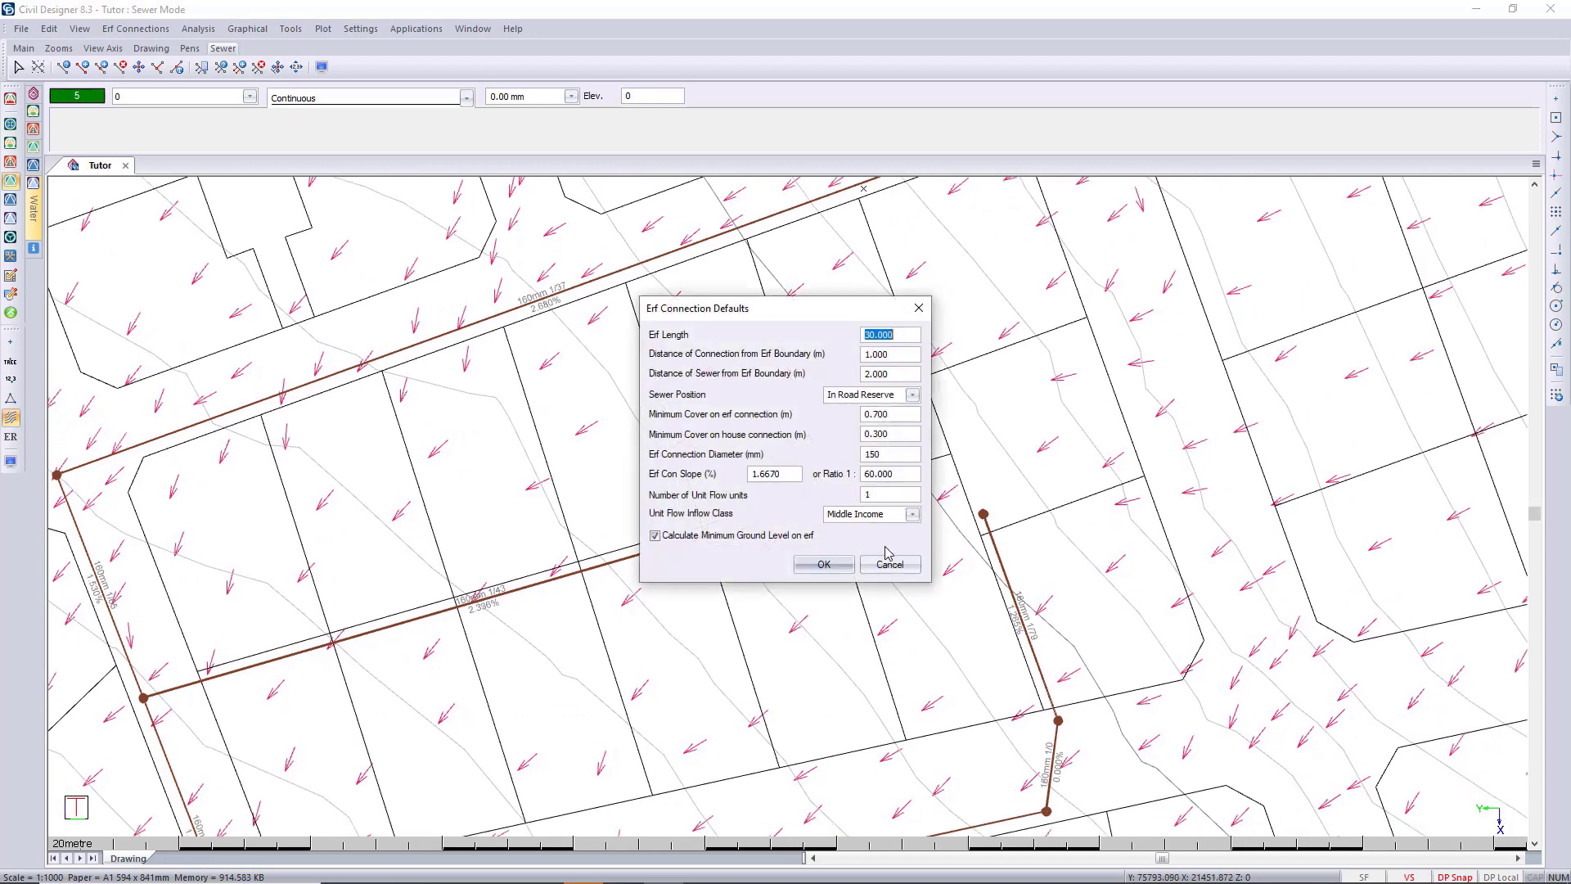
pyautogui.moveTo(778, 316); pyautogui.dragTo(1196, 206)
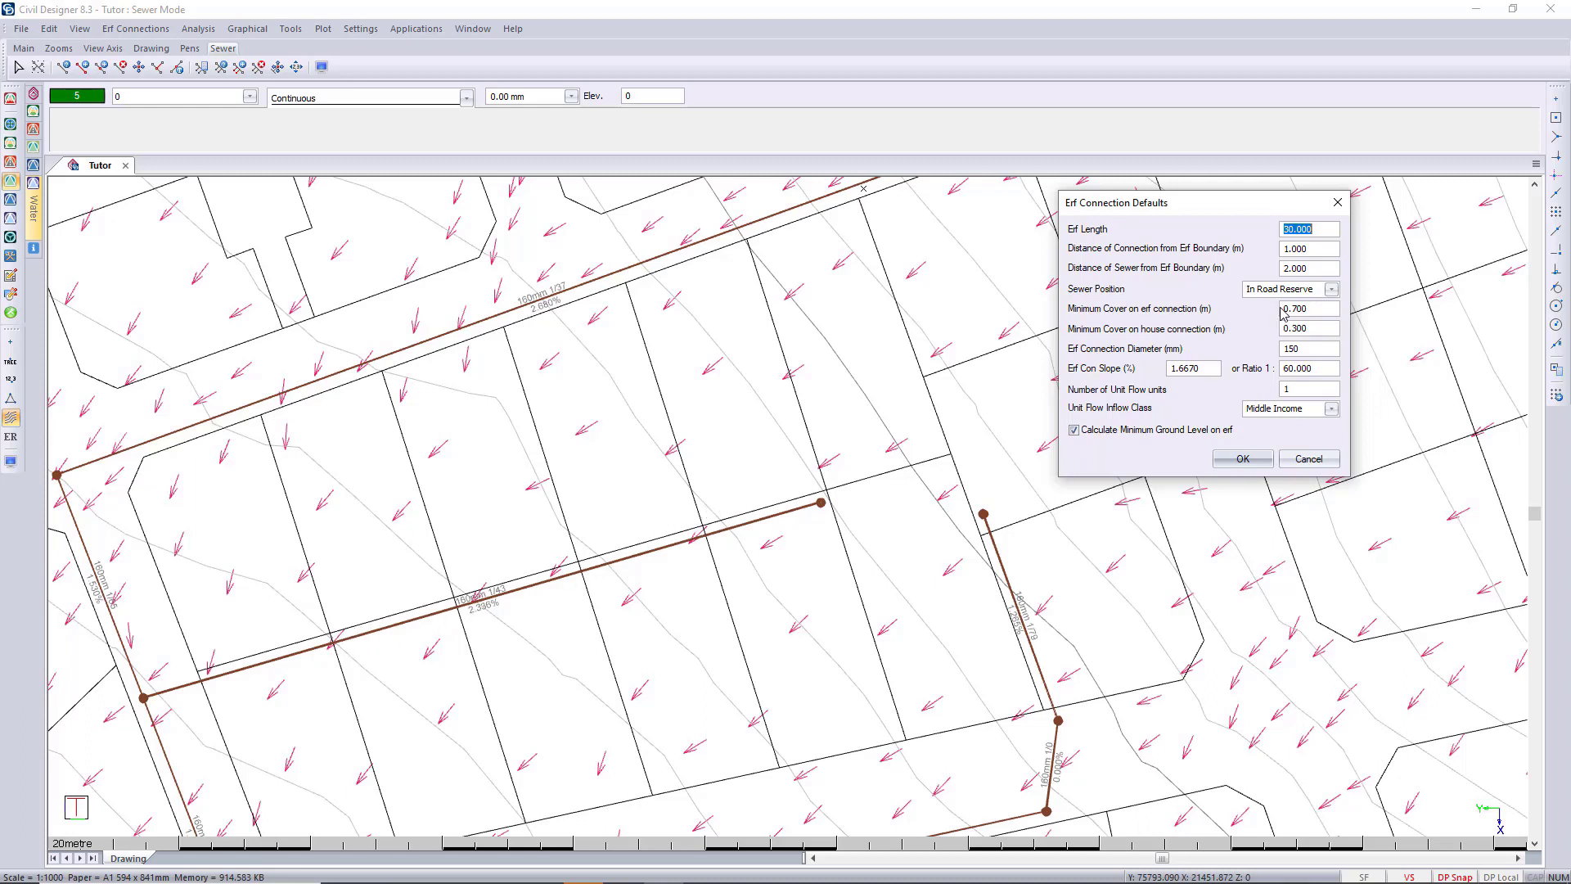
pyautogui.click(1327, 290)
pyautogui.click(1314, 322)
pyautogui.click(1331, 289)
pyautogui.click(1276, 299)
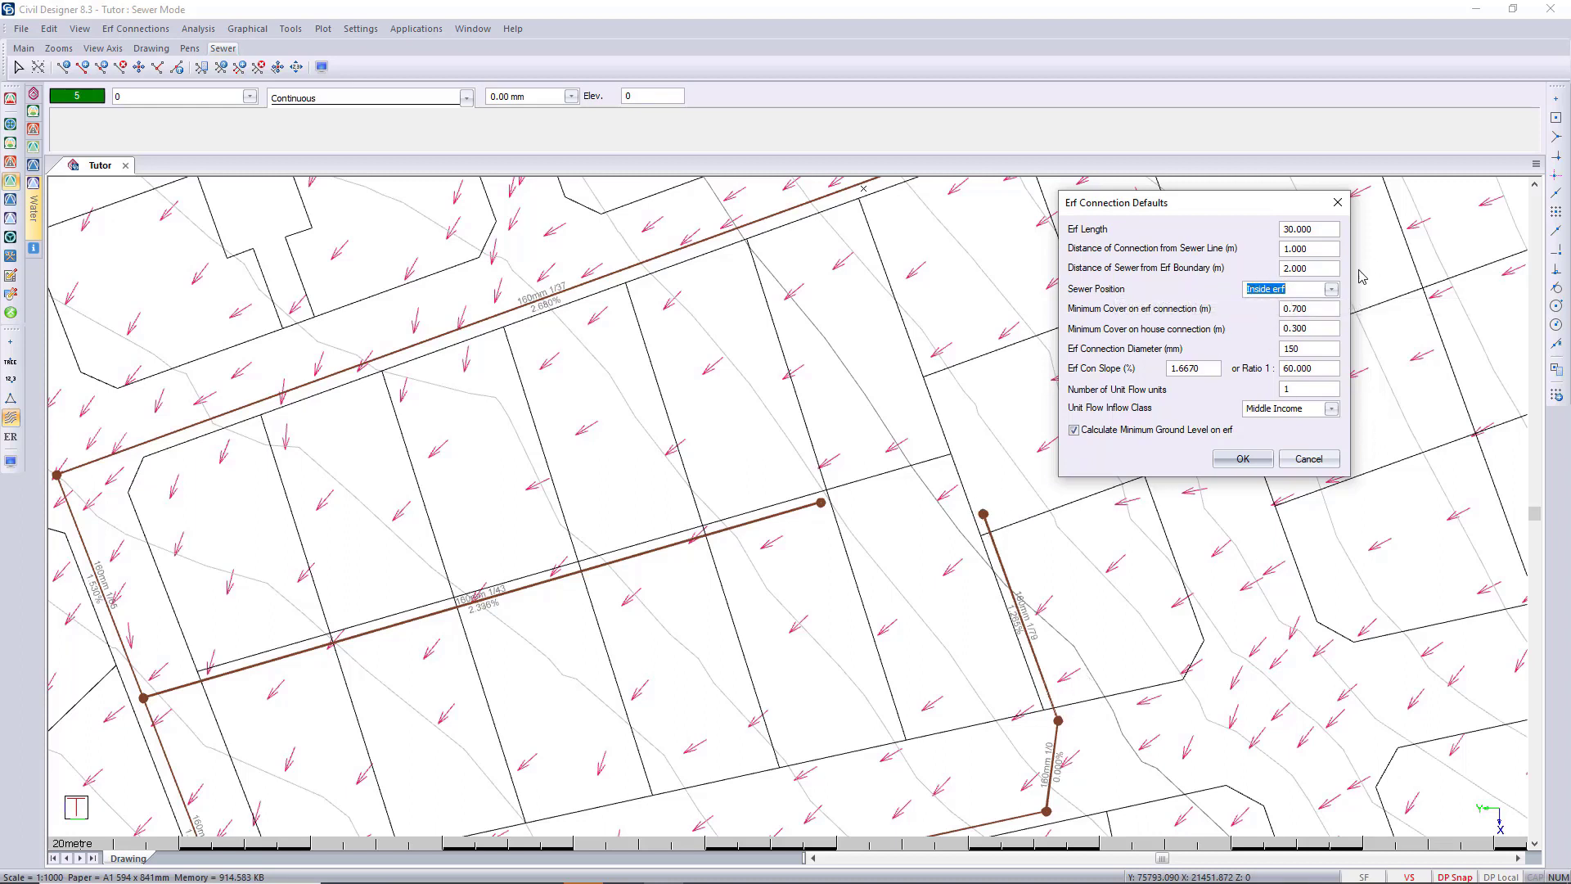
# Set the default sewer position to In Road Reserve and accept the erf connection defaults.
pyautogui.click(1332, 289)
pyautogui.click(1283, 327)
pyautogui.click(1243, 458)
# Review the erf connection types, examining the ILS to ILC height difference limits for Not Possible and Types 1 to 5, and accept them.
pyautogui.moveTo(1016, 332); pyautogui.dragTo(990, 528, button='middle')
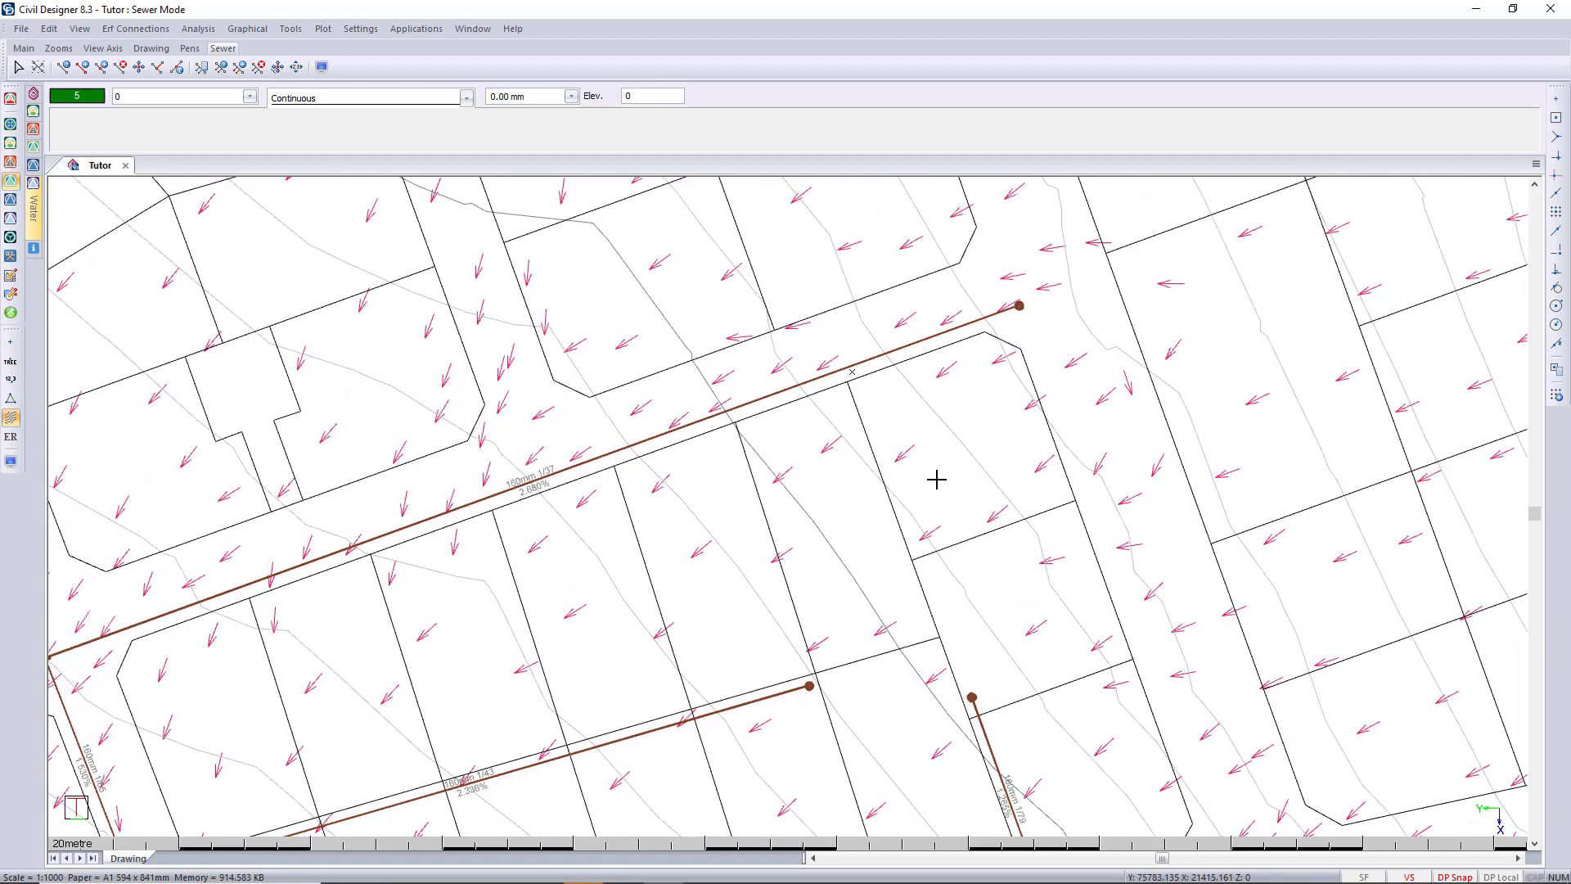
pyautogui.click(135, 31)
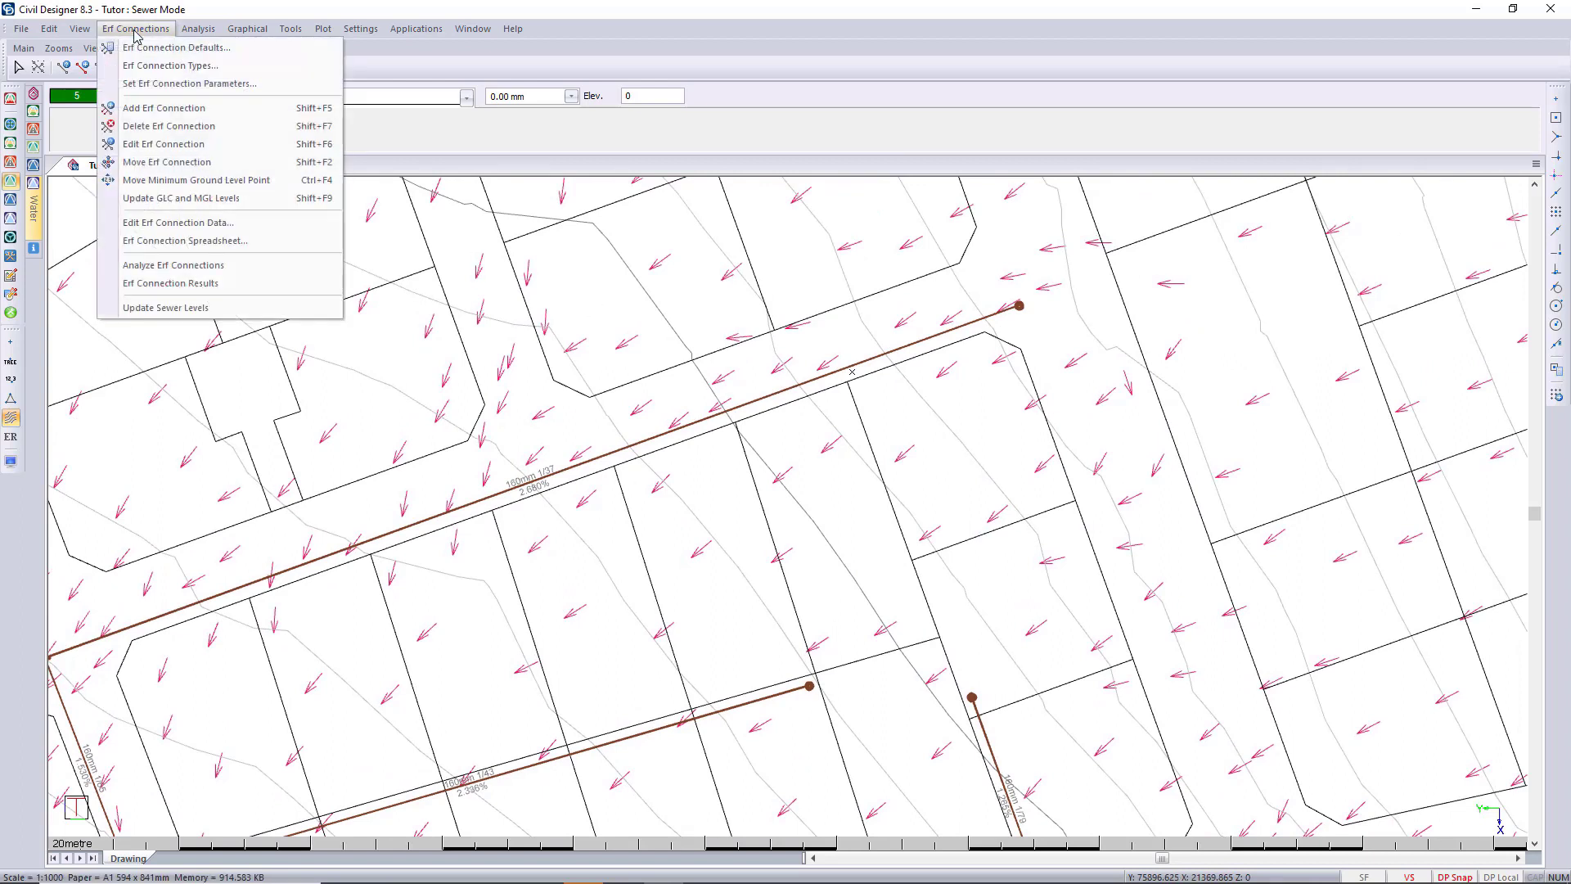
pyautogui.click(163, 13)
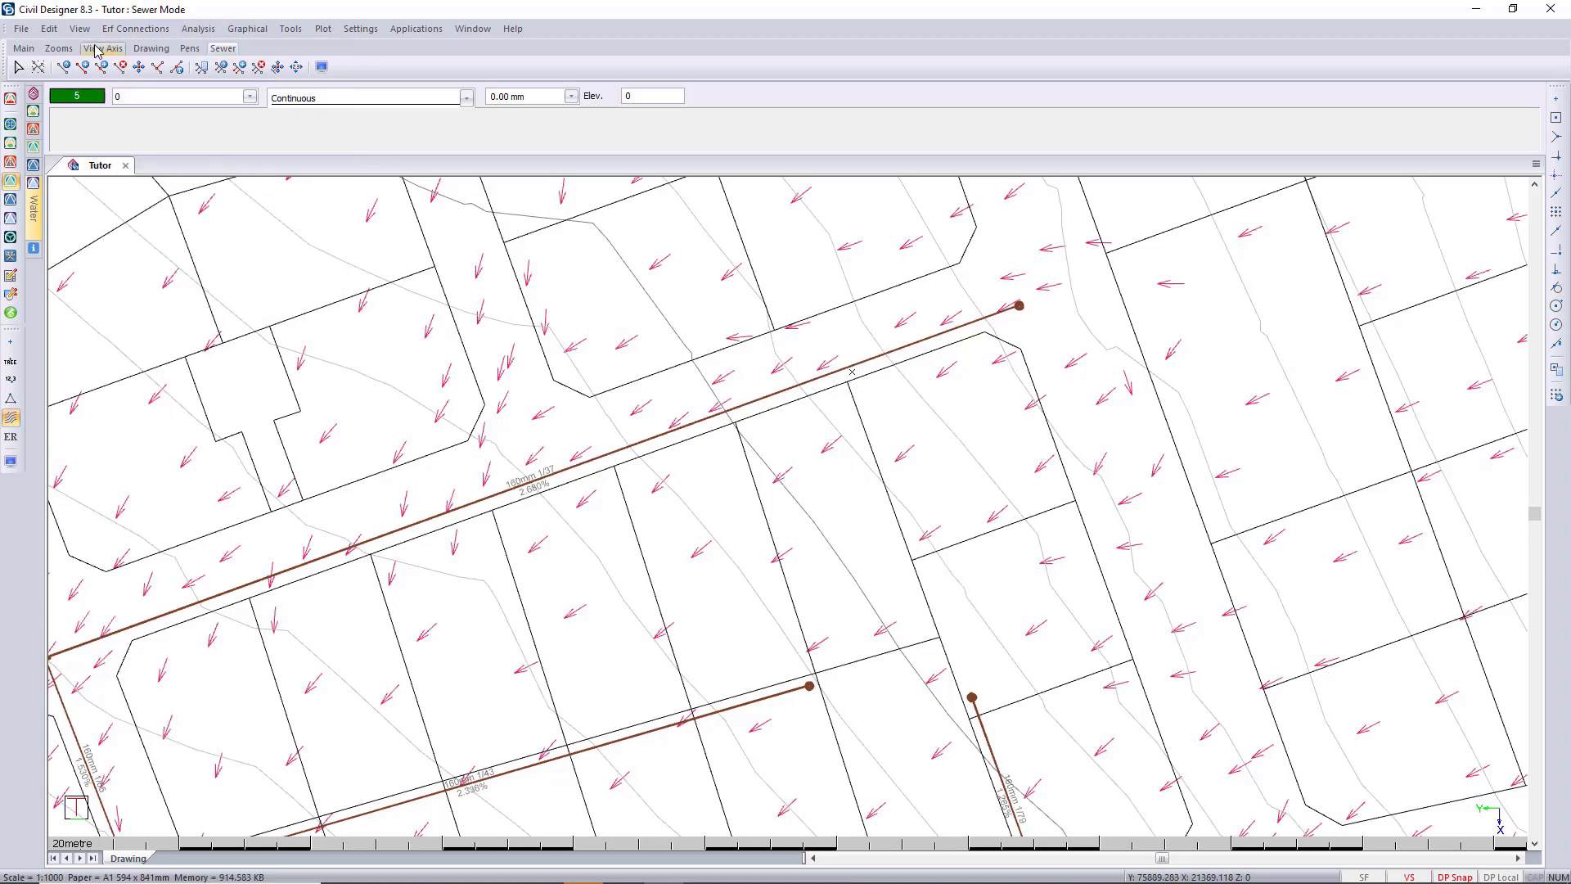
pyautogui.click(138, 30)
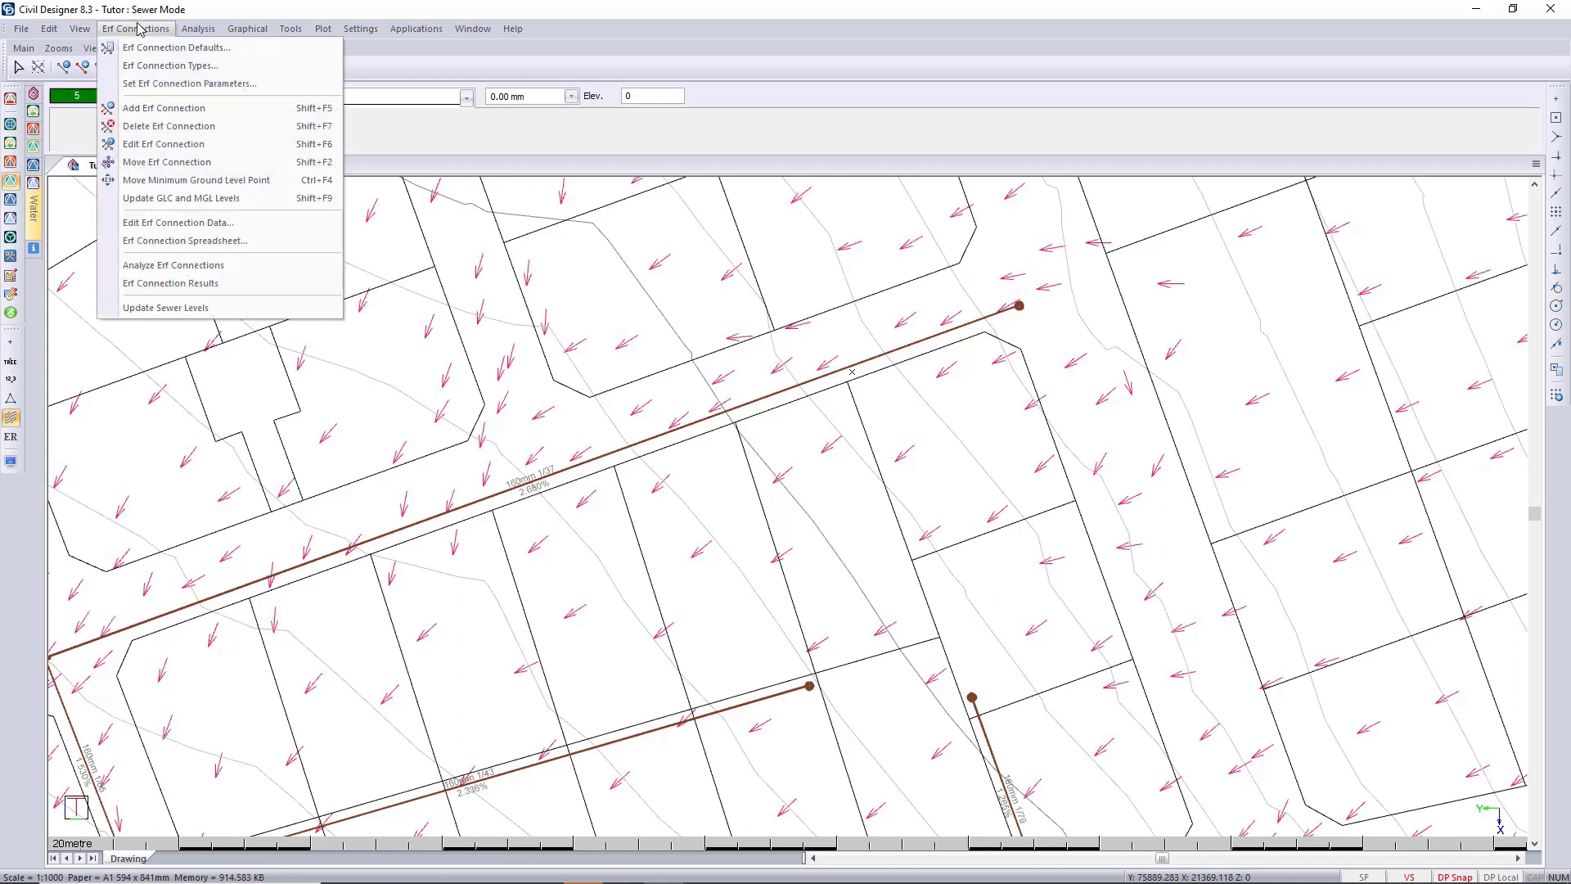
pyautogui.click(161, 67)
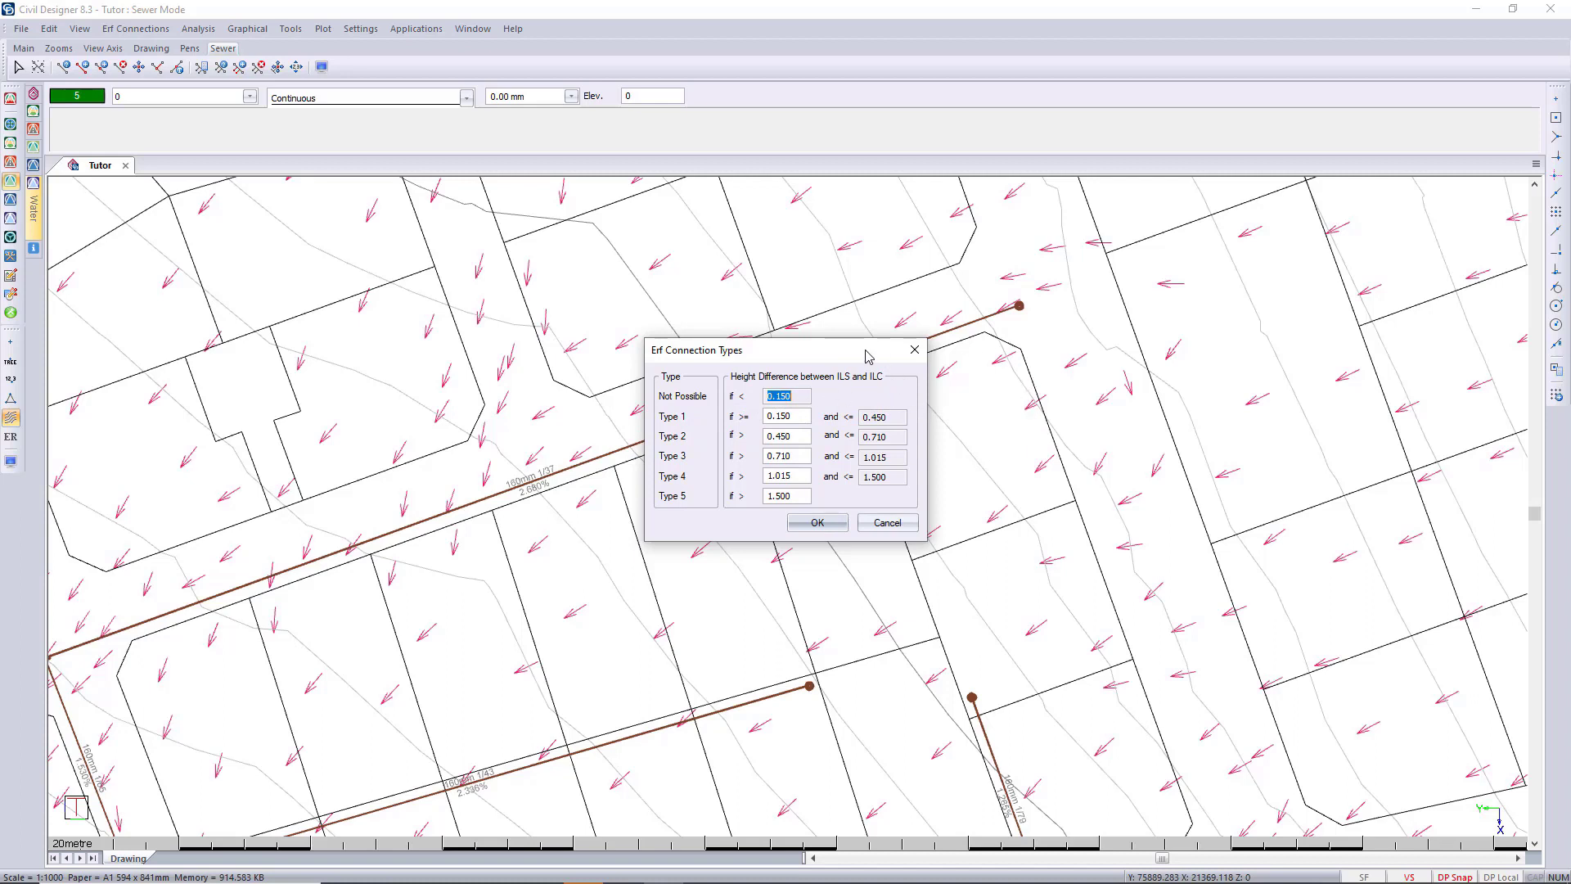
pyautogui.moveTo(874, 353); pyautogui.dragTo(759, 320)
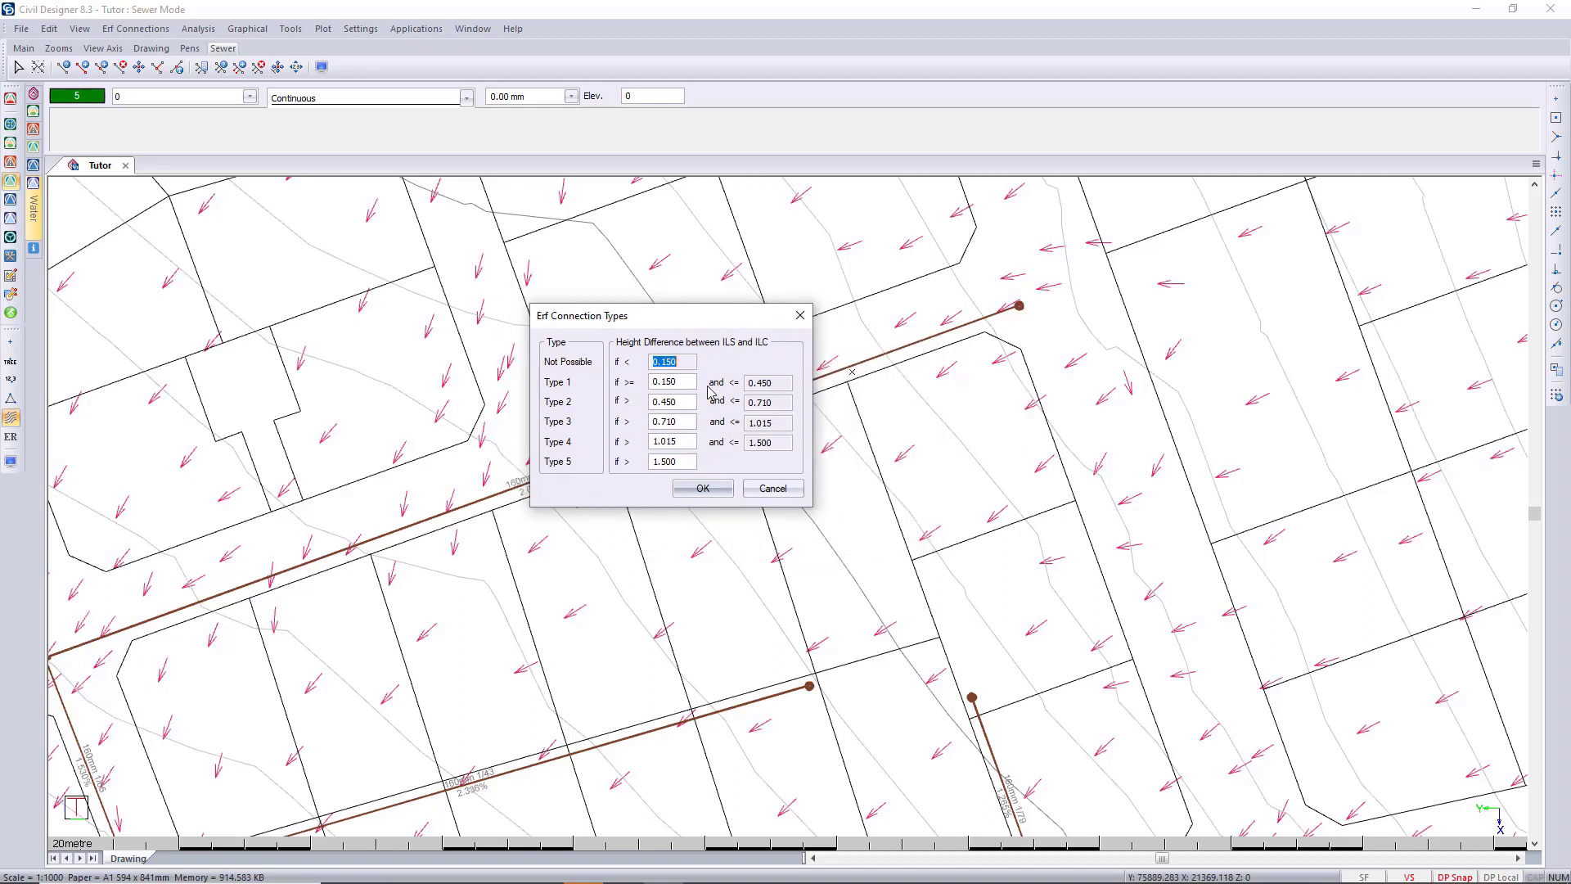
pyautogui.press('Tab')
pyautogui.click(690, 403)
pyautogui.moveTo(678, 460); pyautogui.dragTo(627, 456)
pyautogui.click(705, 490)
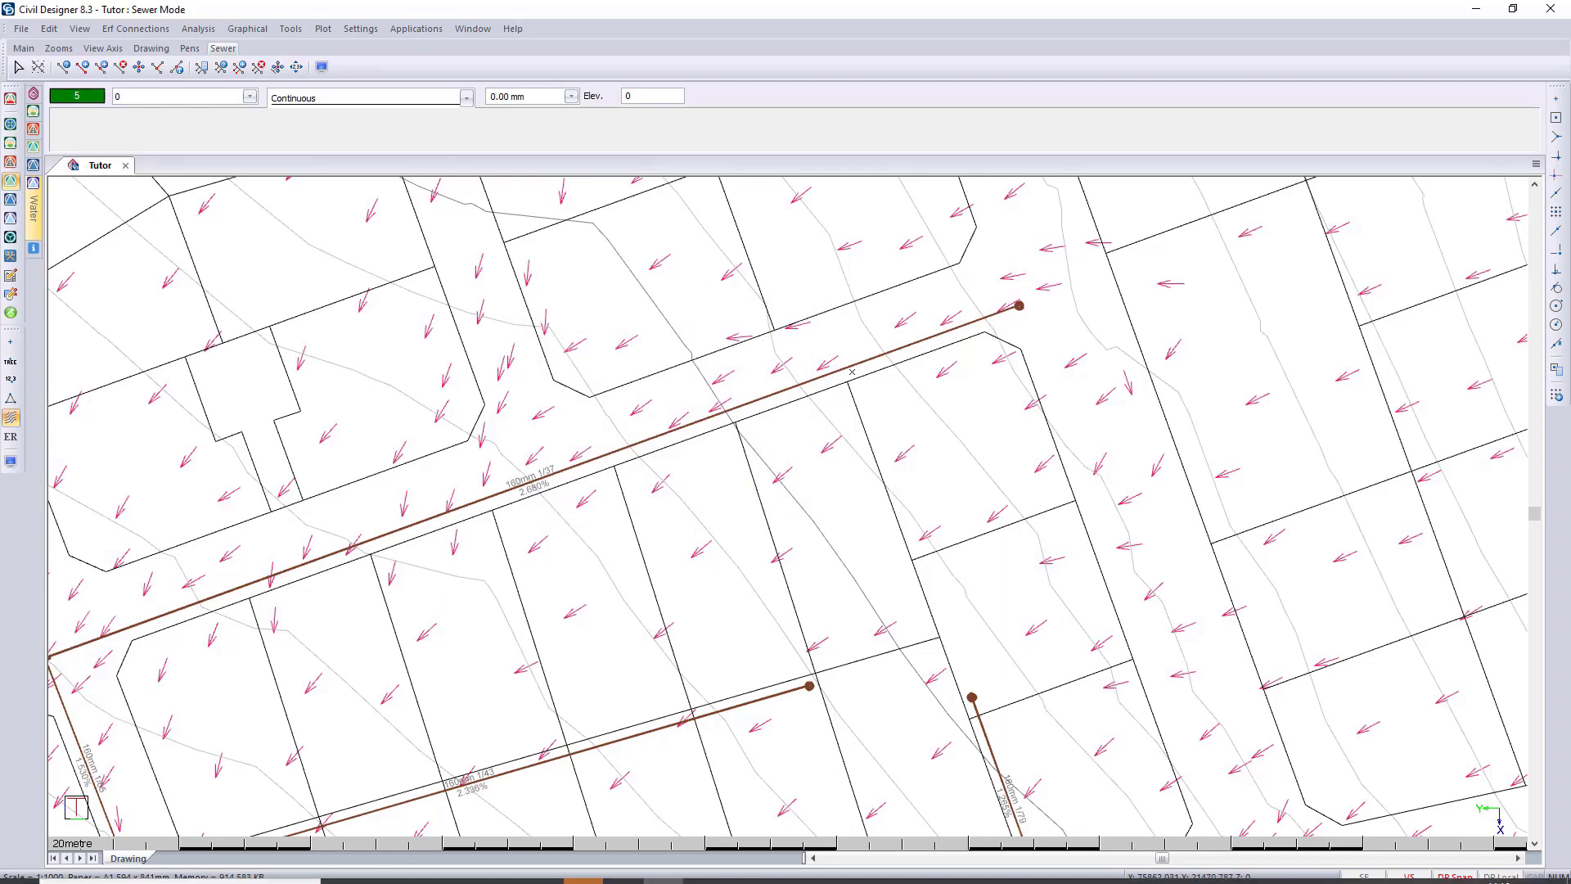
# Switch to Paint to study the Sewer Connection Types diagram for possible and not possible connections, and return to Civil Designer.
pyautogui.click(382, 867)
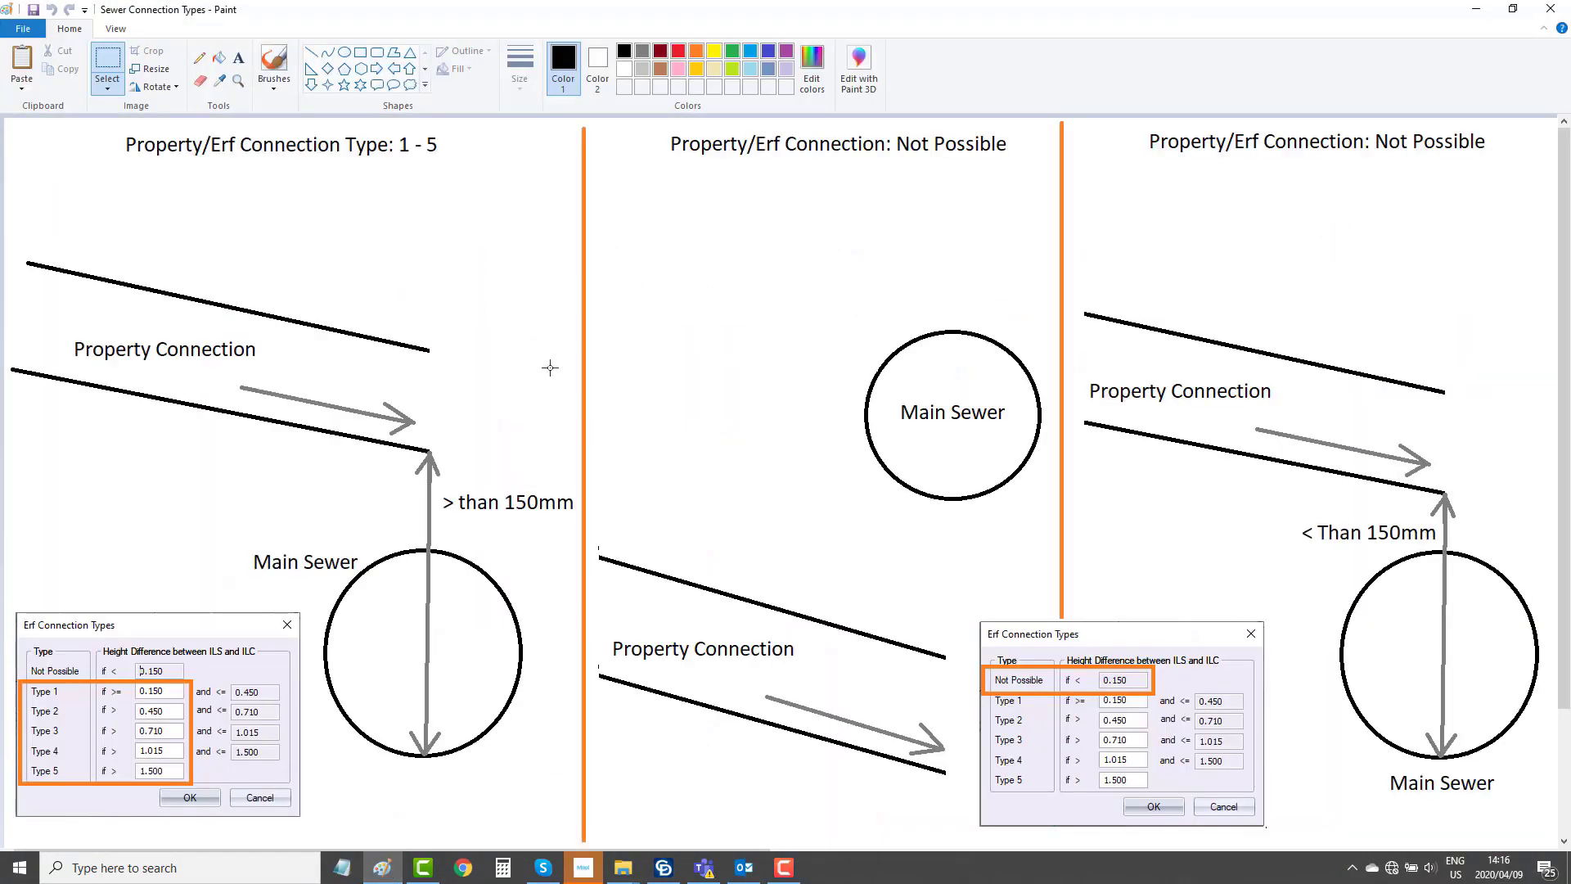
pyautogui.press('super')
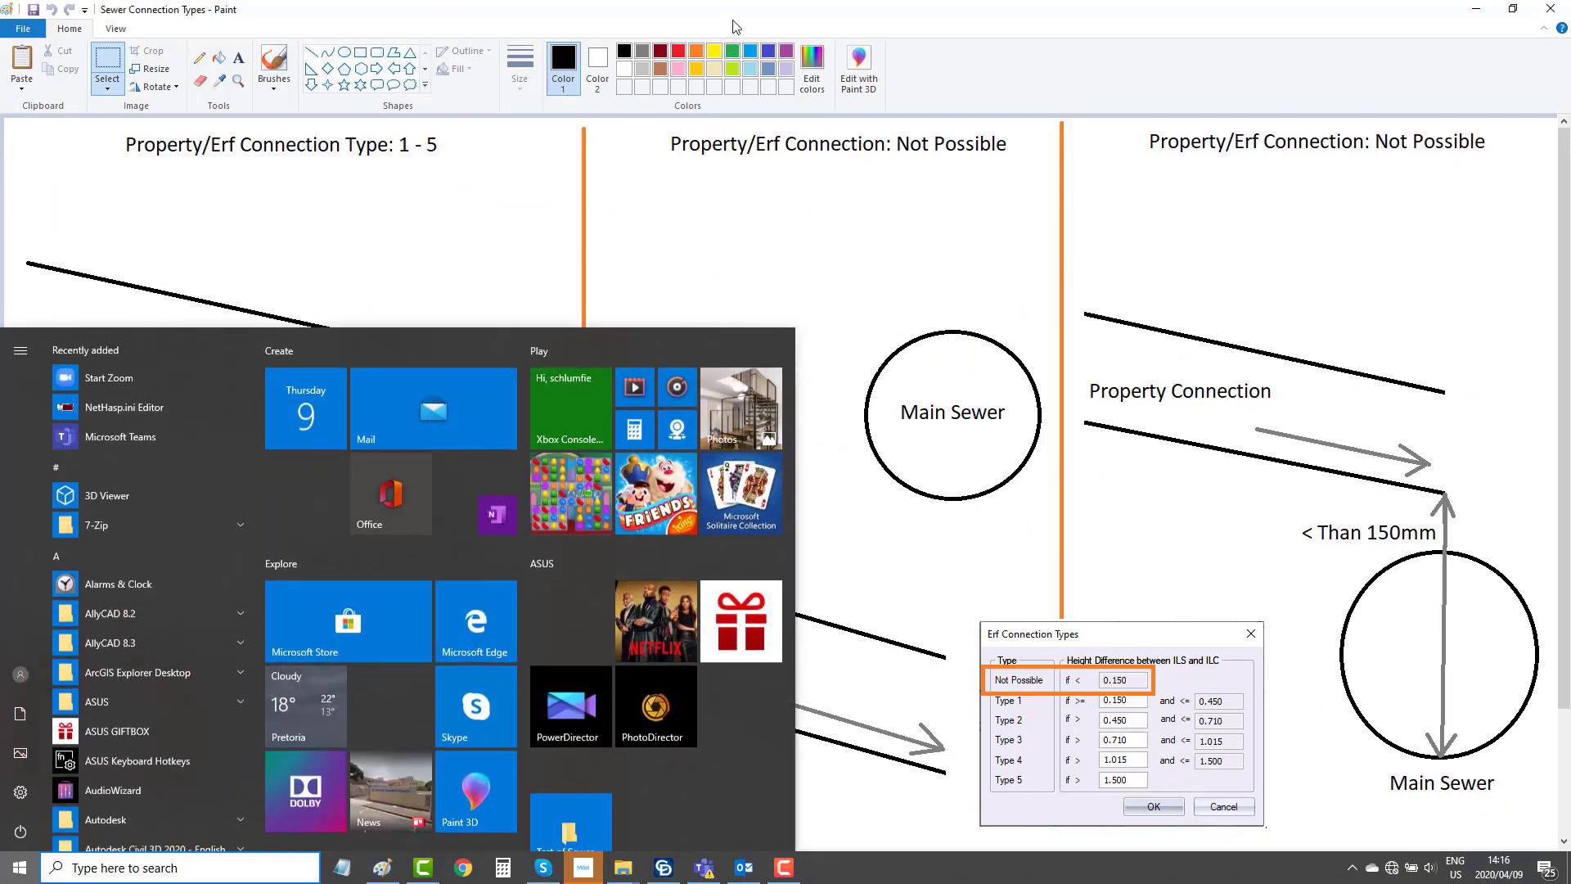
pyautogui.press('super')
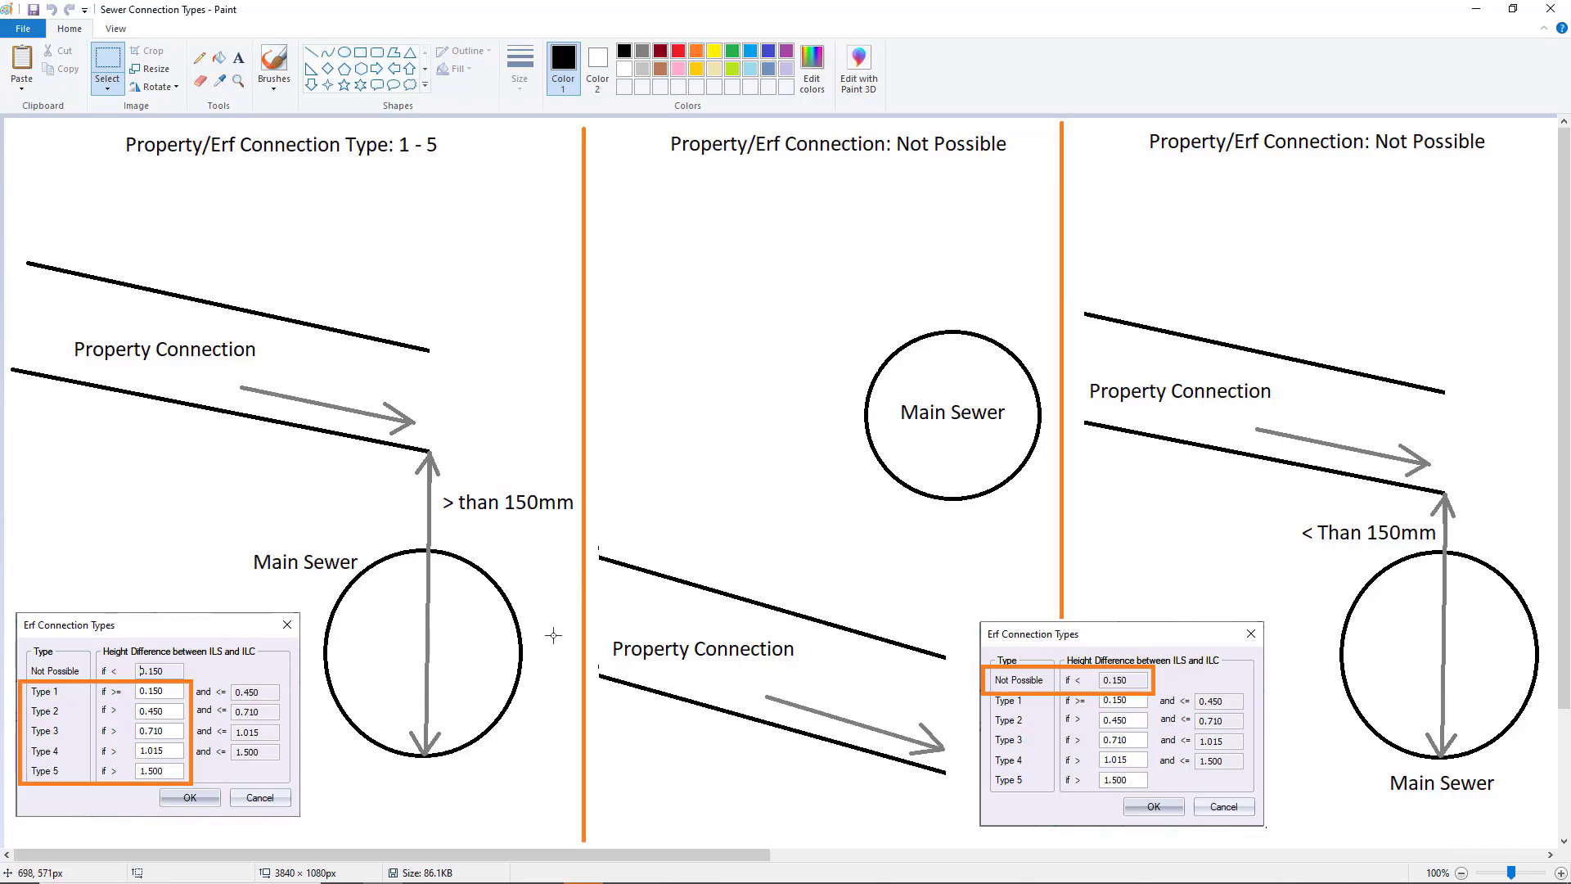
pyautogui.click(673, 872)
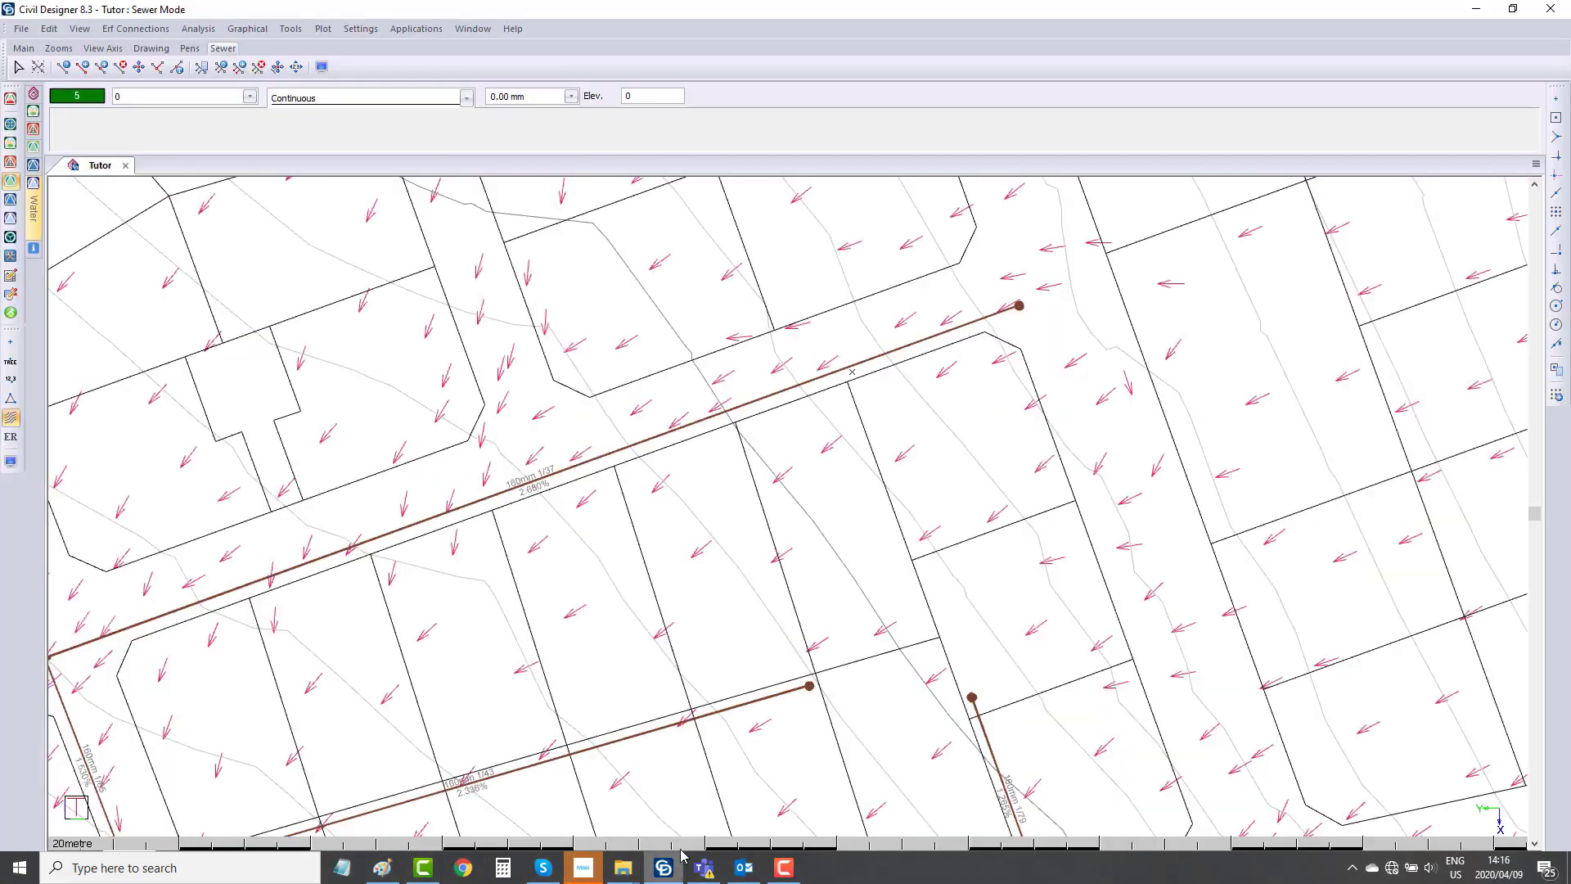
pyautogui.press('super')
pyautogui.press('super')
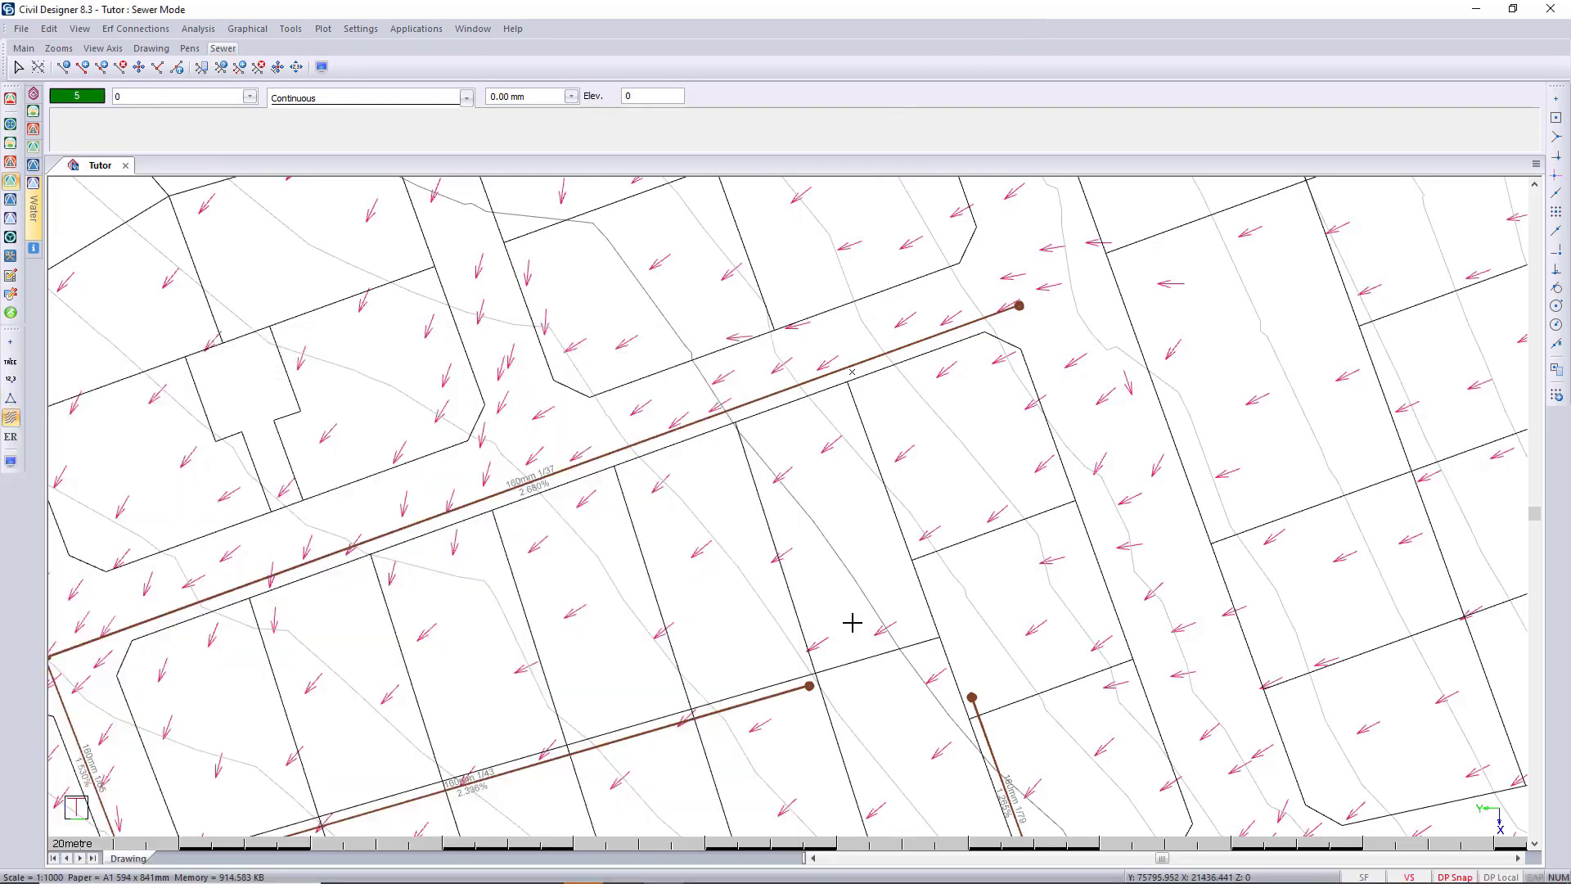
pyautogui.scroll(-3, 852, 625)
pyautogui.scroll(3, 995, 322)
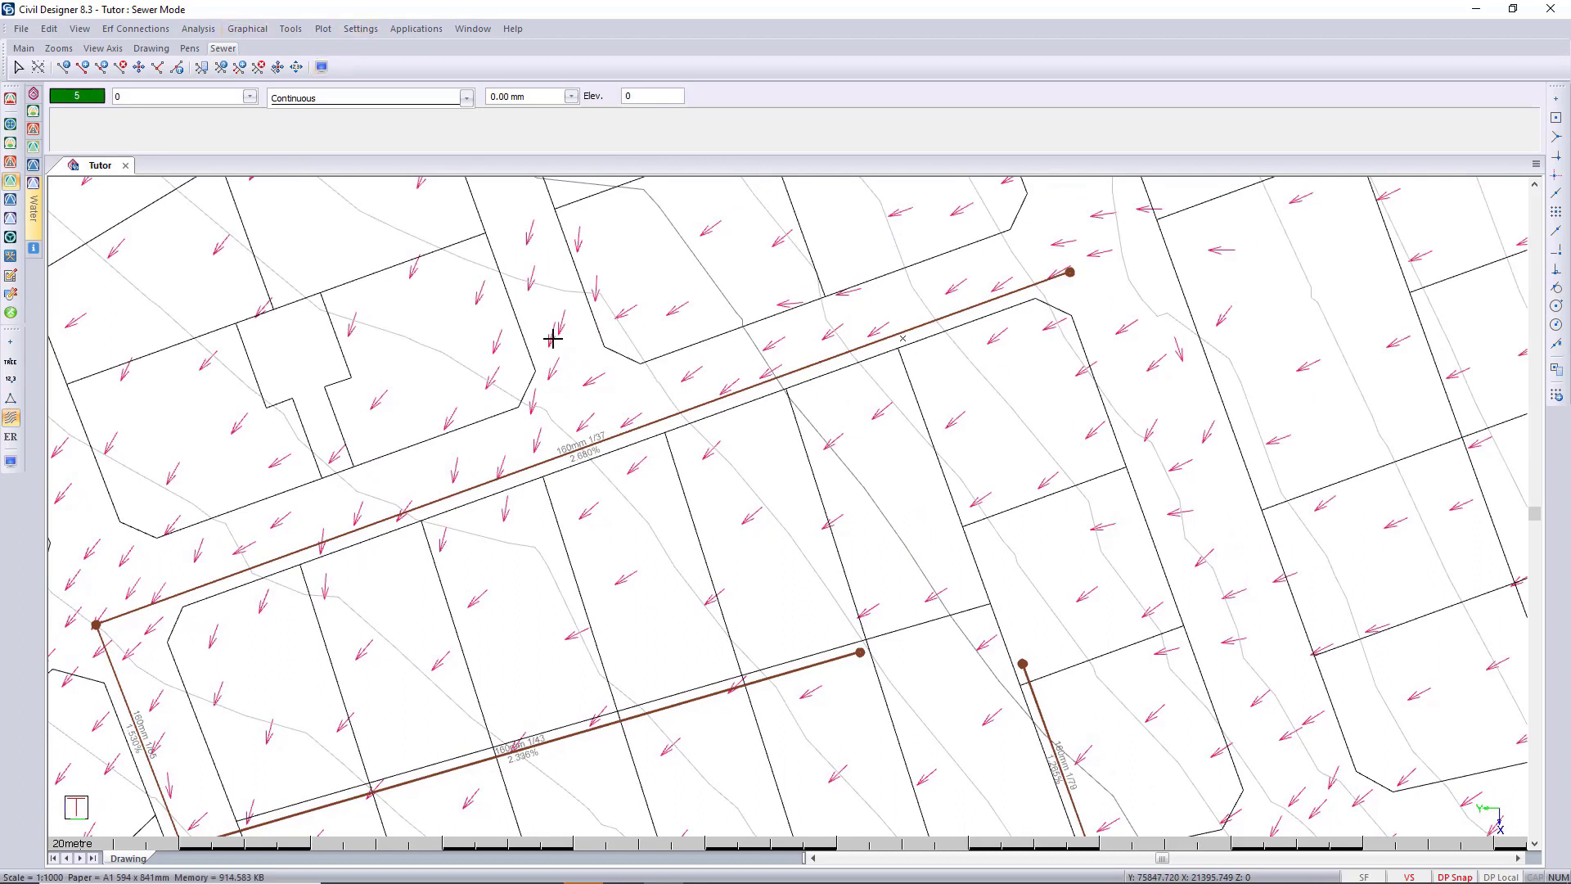
# Add an erf connection with the default name on the 160mm 1/37 road reserve sewer, choosing the corner erf for the minimum ground level calculation.
pyautogui.click(143, 33)
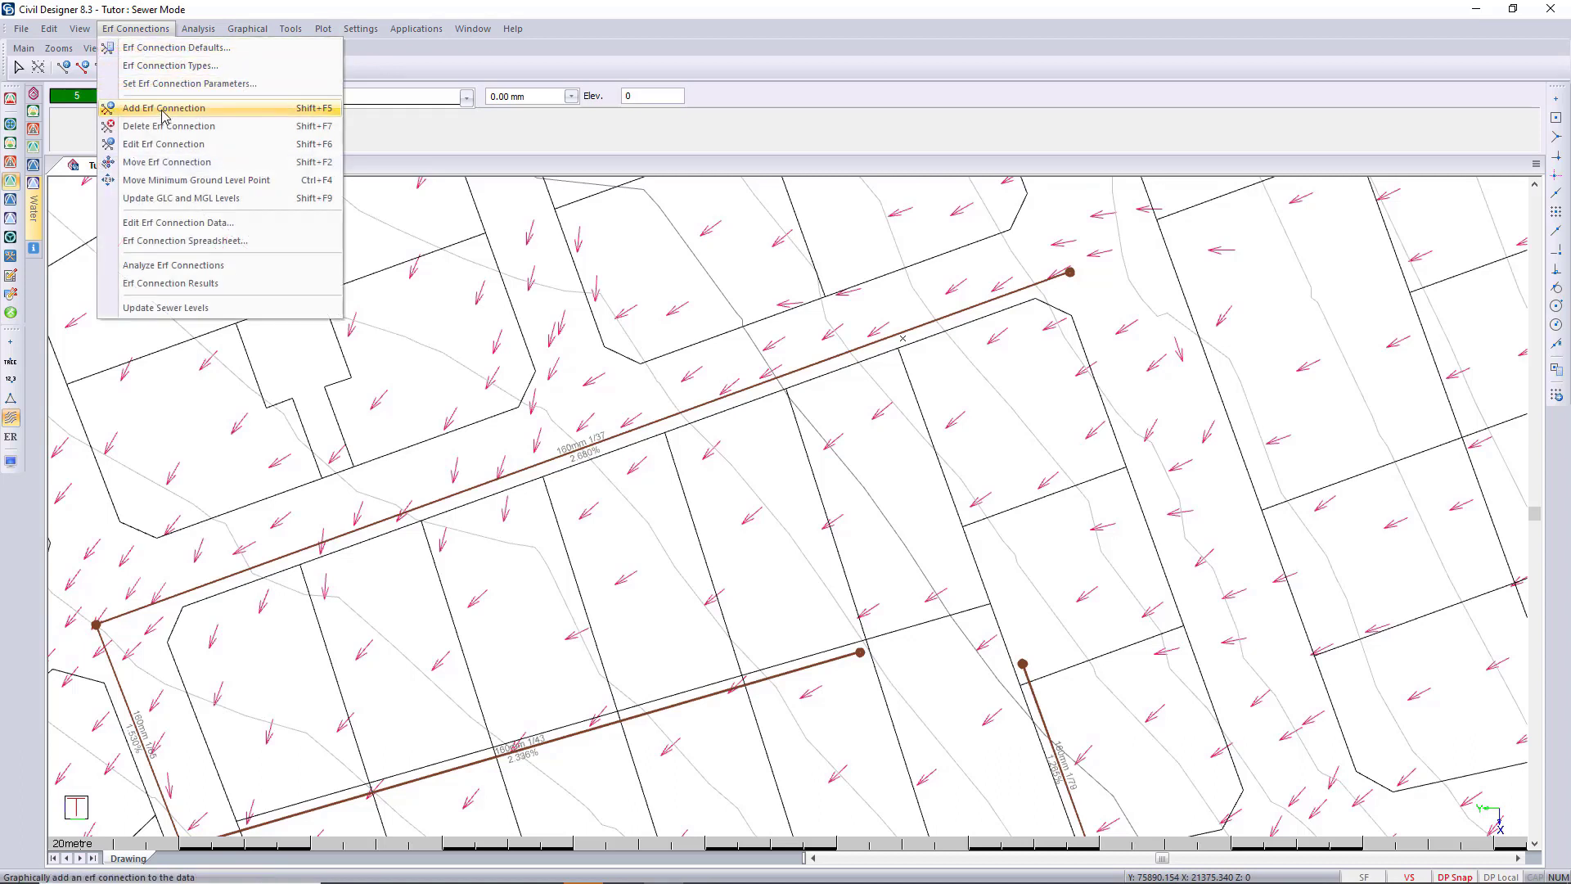
pyautogui.click(163, 108)
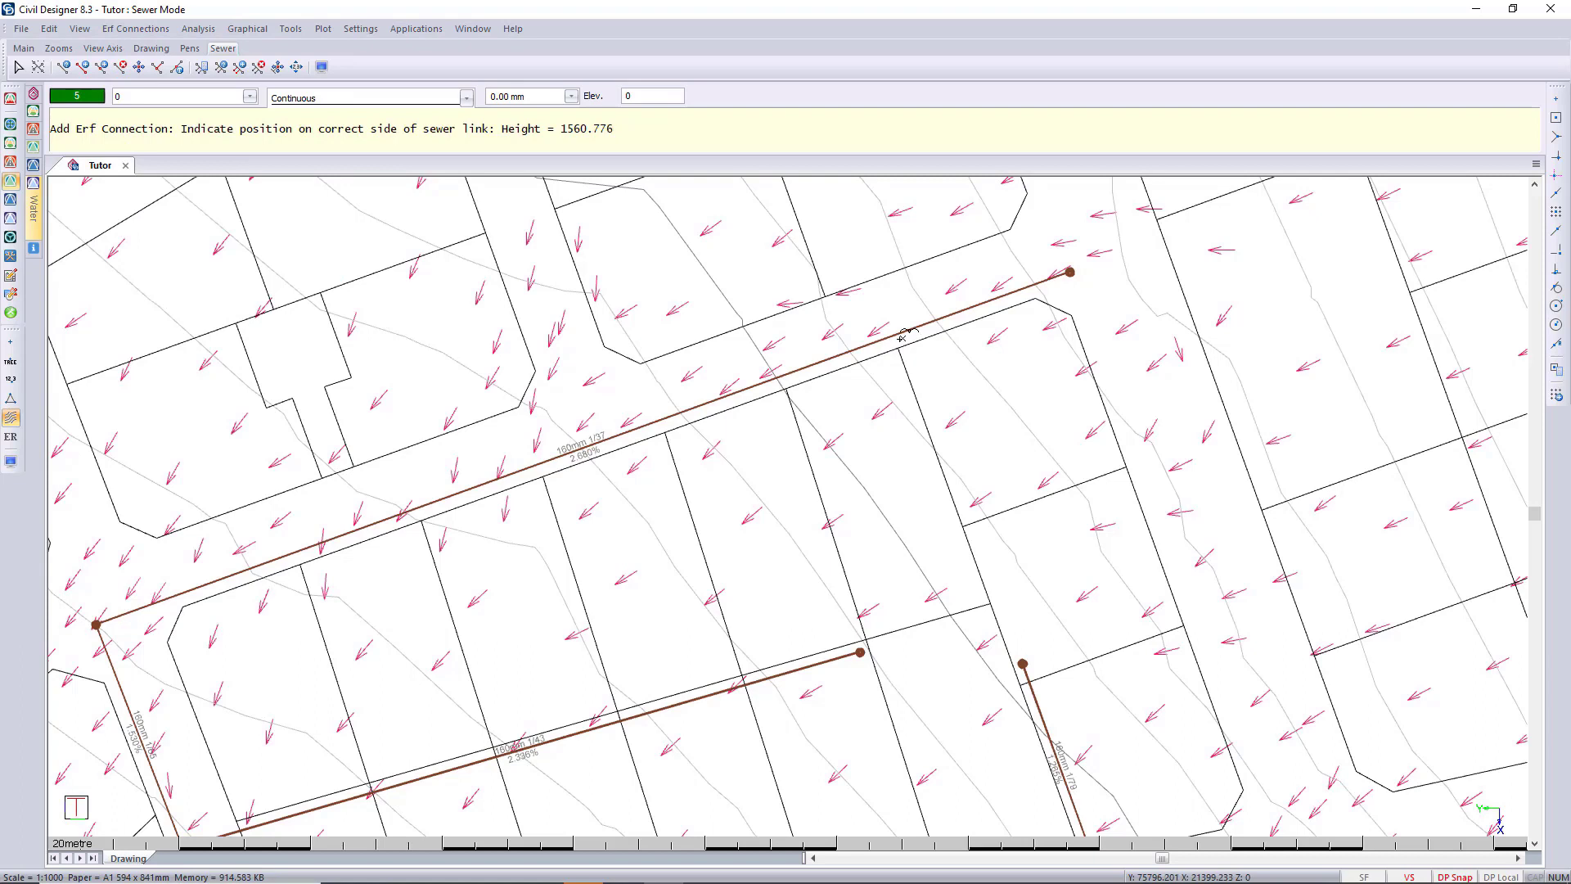
pyautogui.click(901, 334)
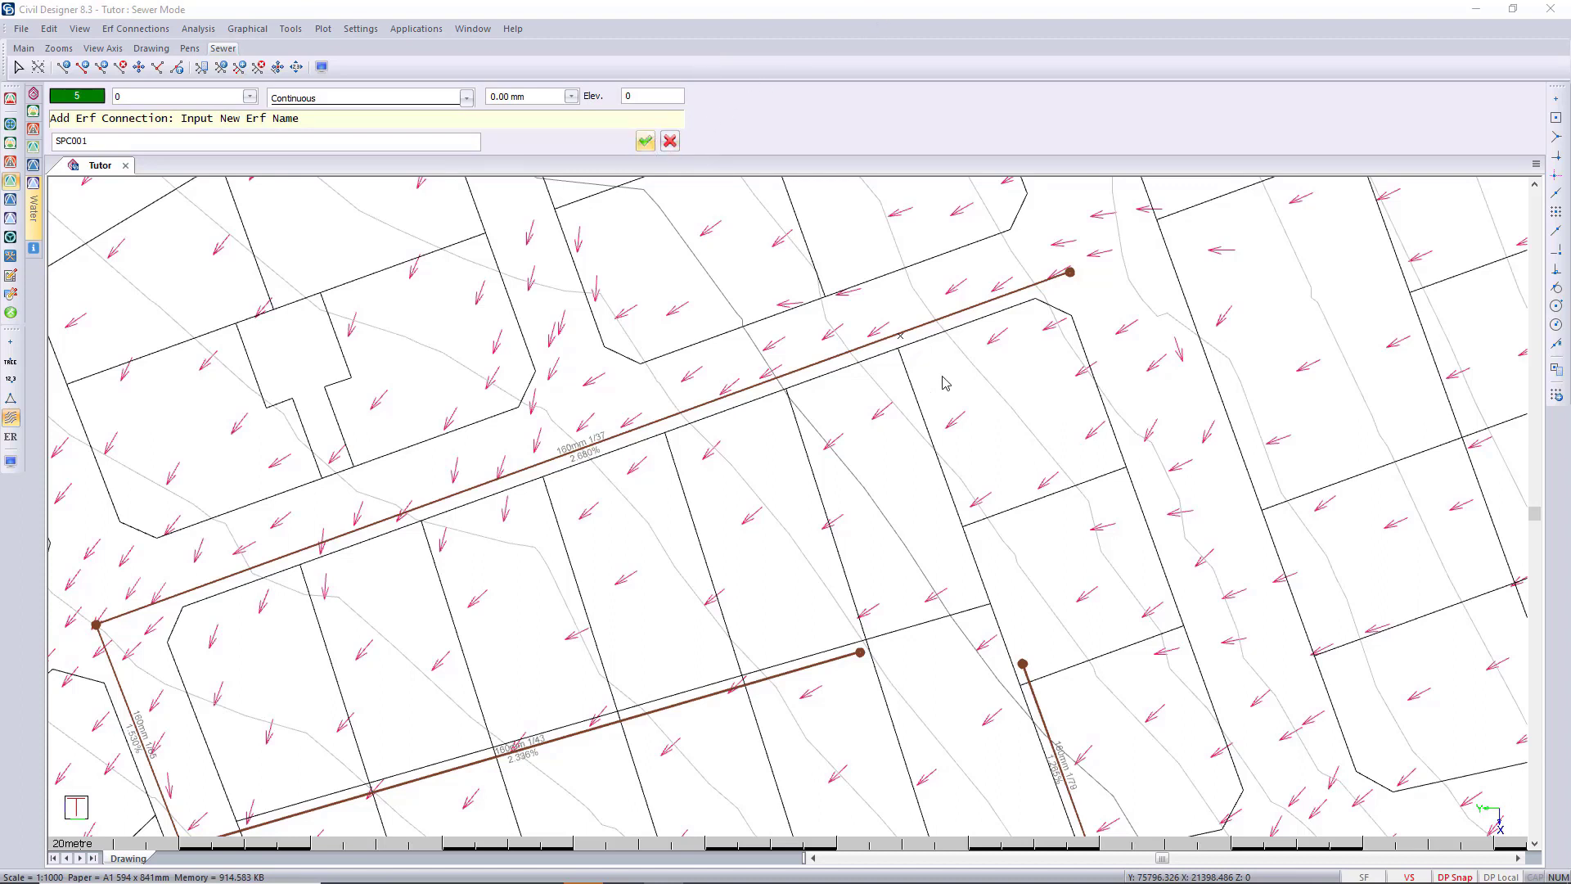
pyautogui.click(645, 143)
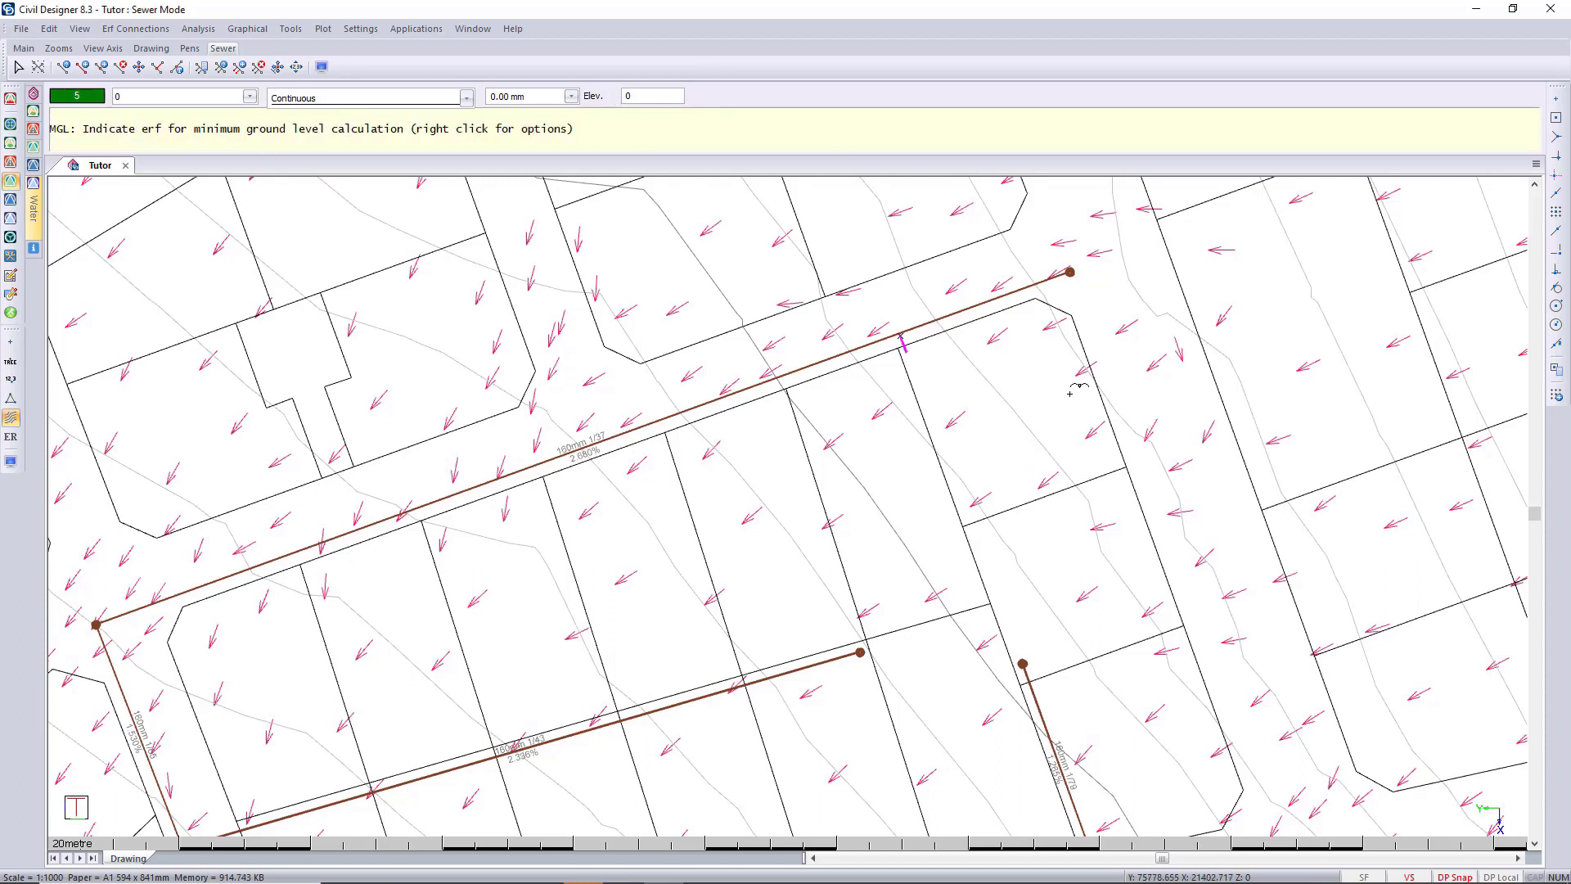
pyautogui.click(1098, 463)
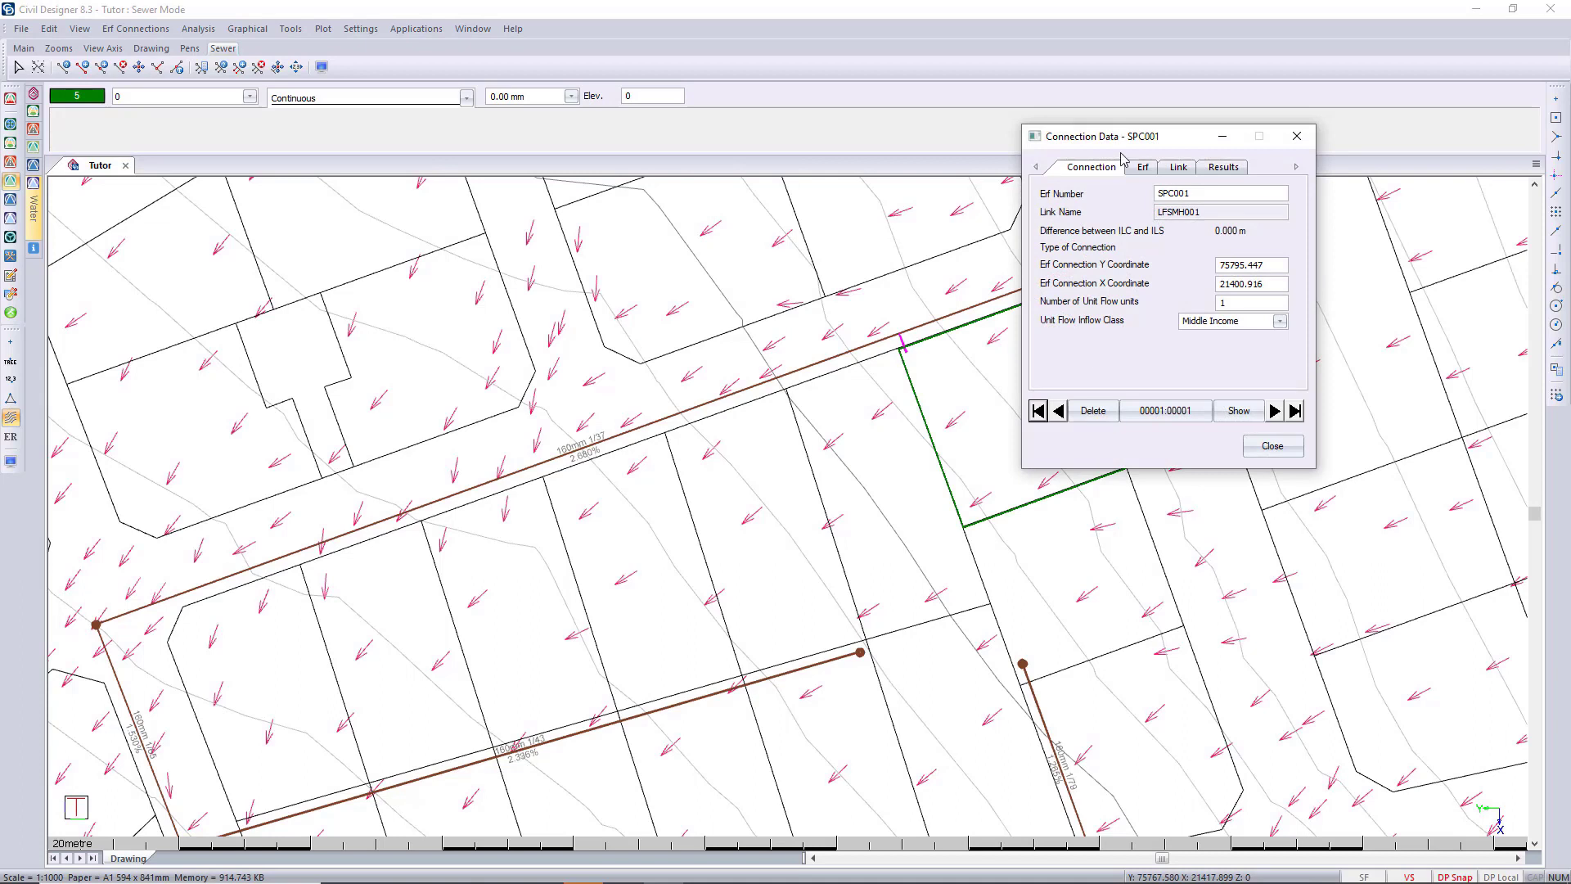
# Review the first connection's erf, link and results data, close it and end adding connections.
pyautogui.moveTo(1147, 139); pyautogui.dragTo(631, 116)
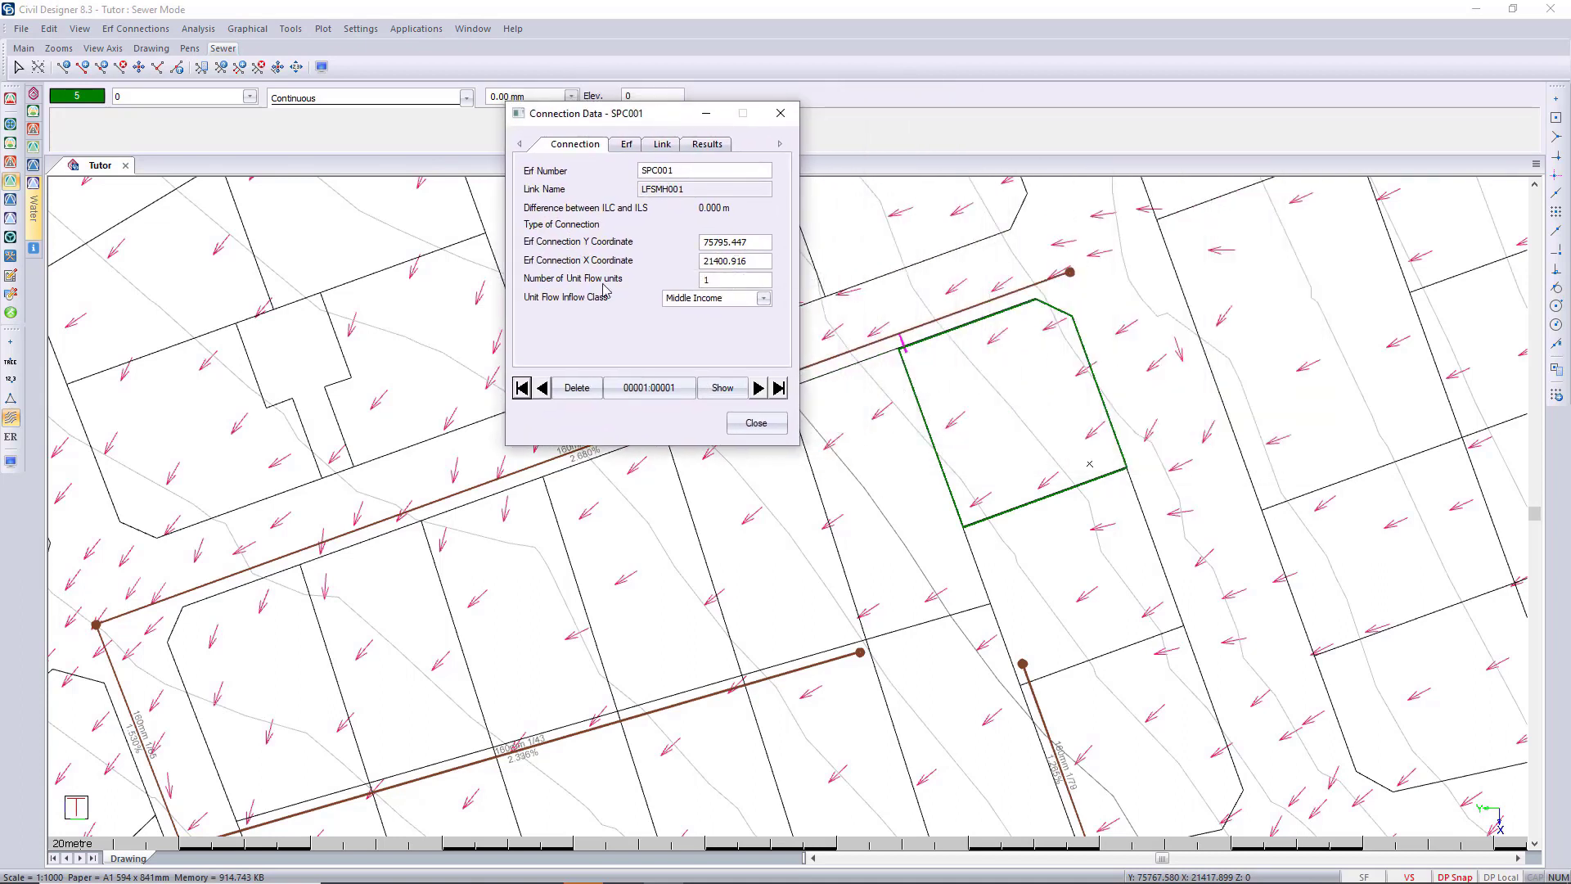
pyautogui.click(627, 145)
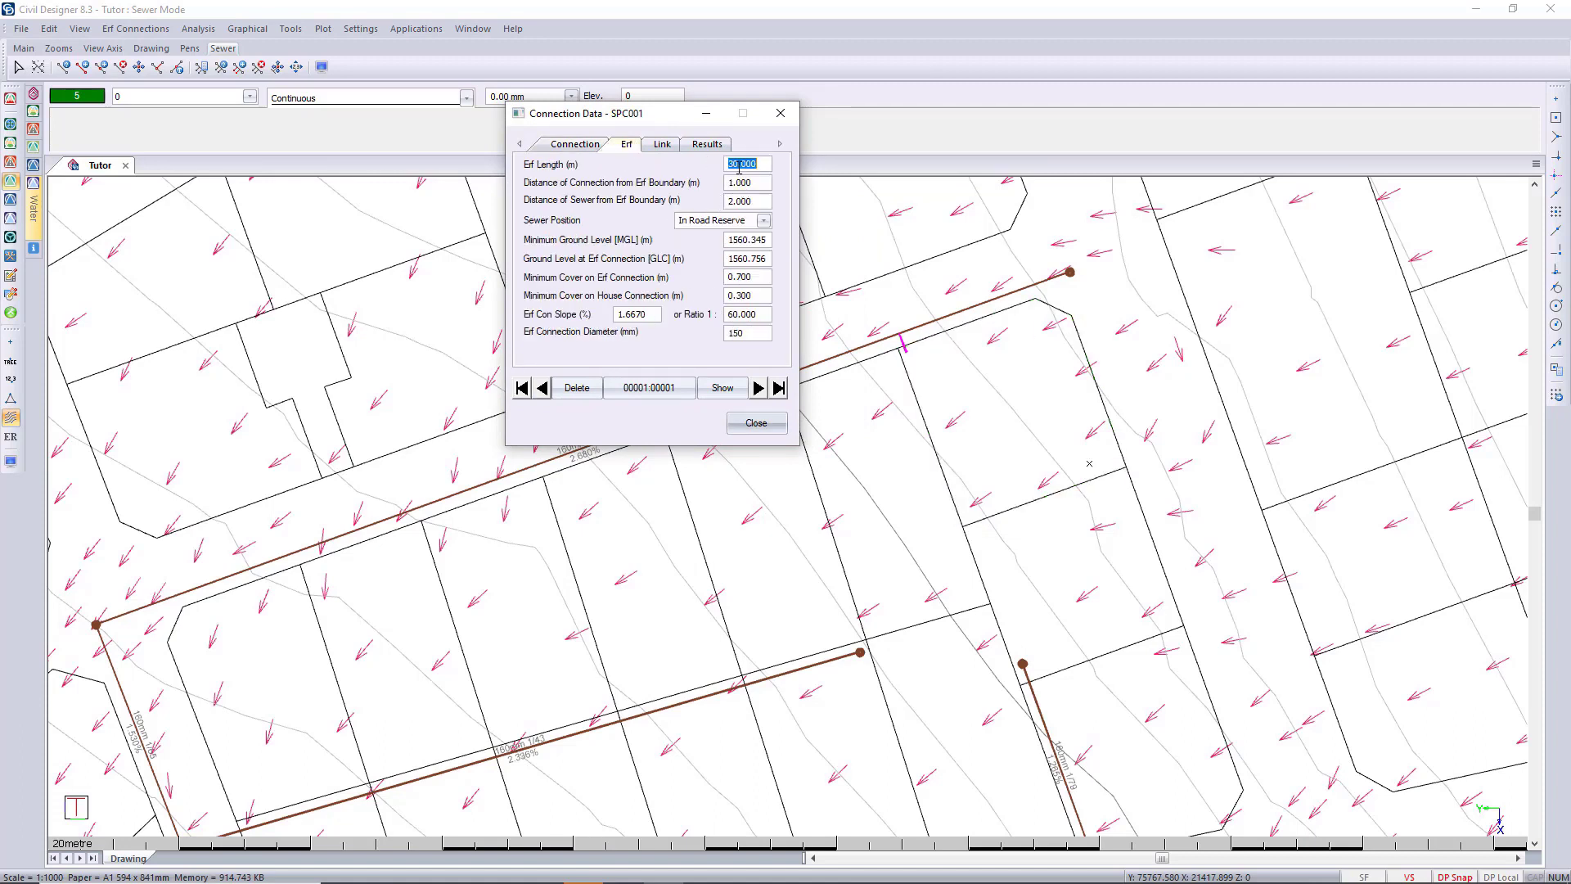
pyautogui.click(662, 144)
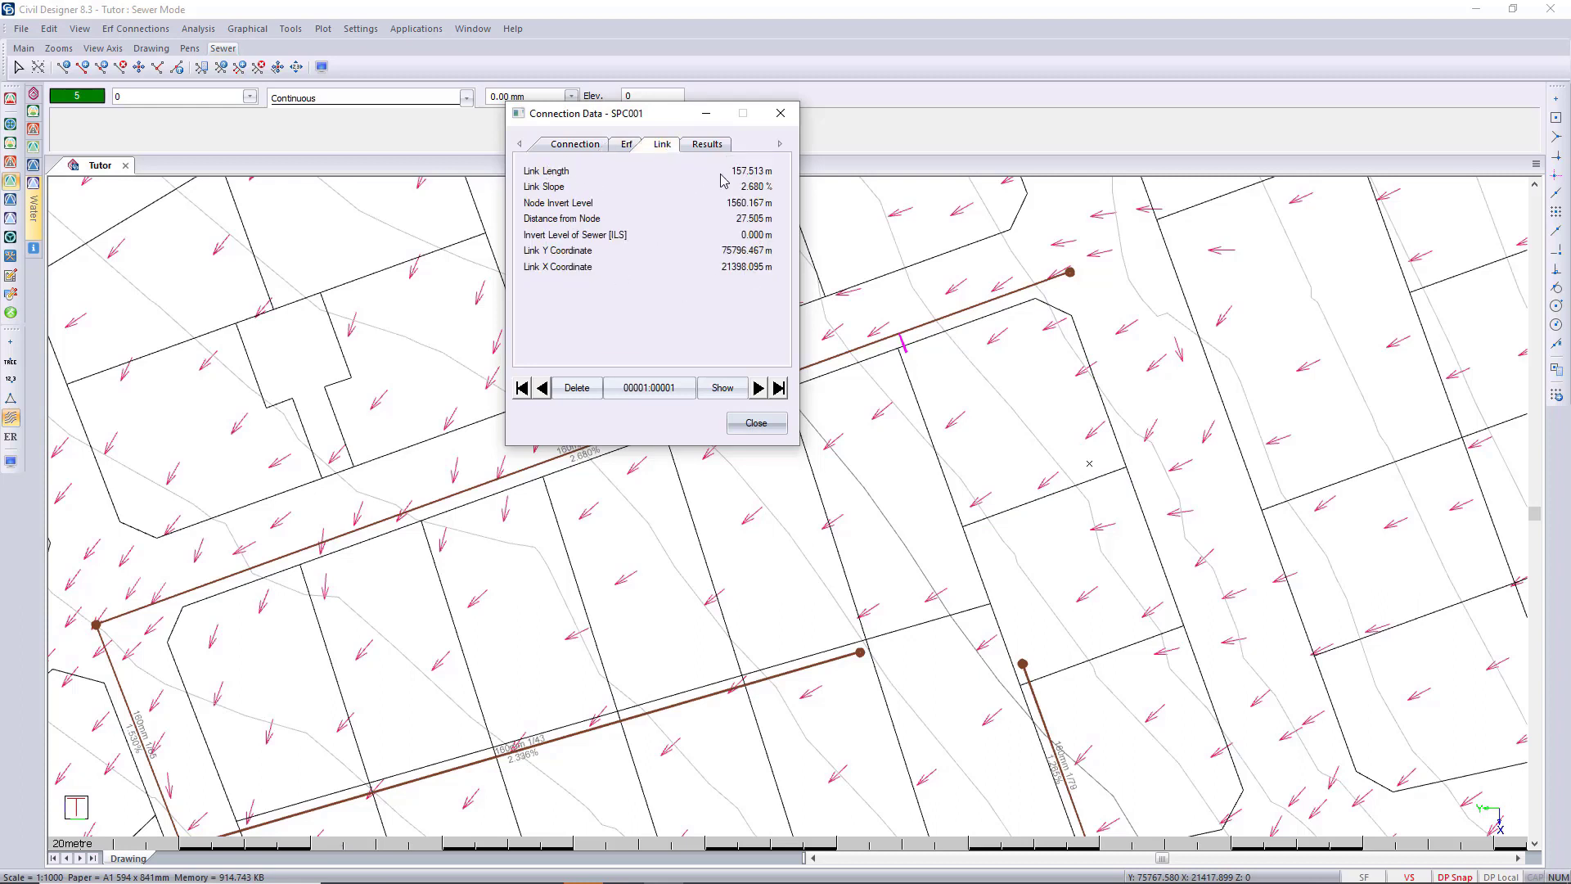
pyautogui.click(705, 145)
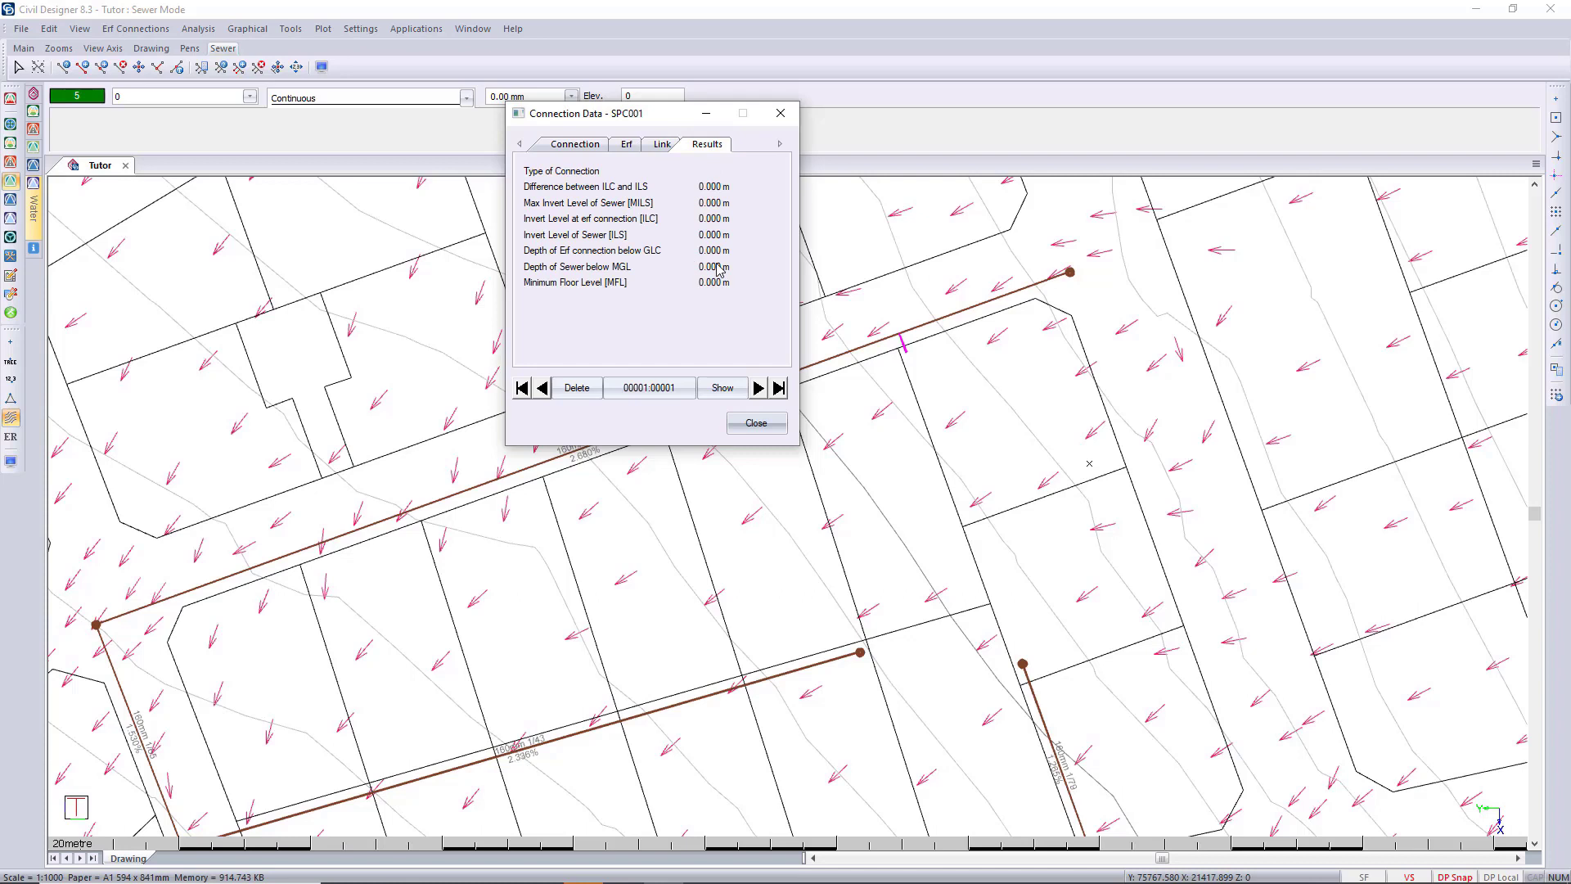
pyautogui.click(756, 423)
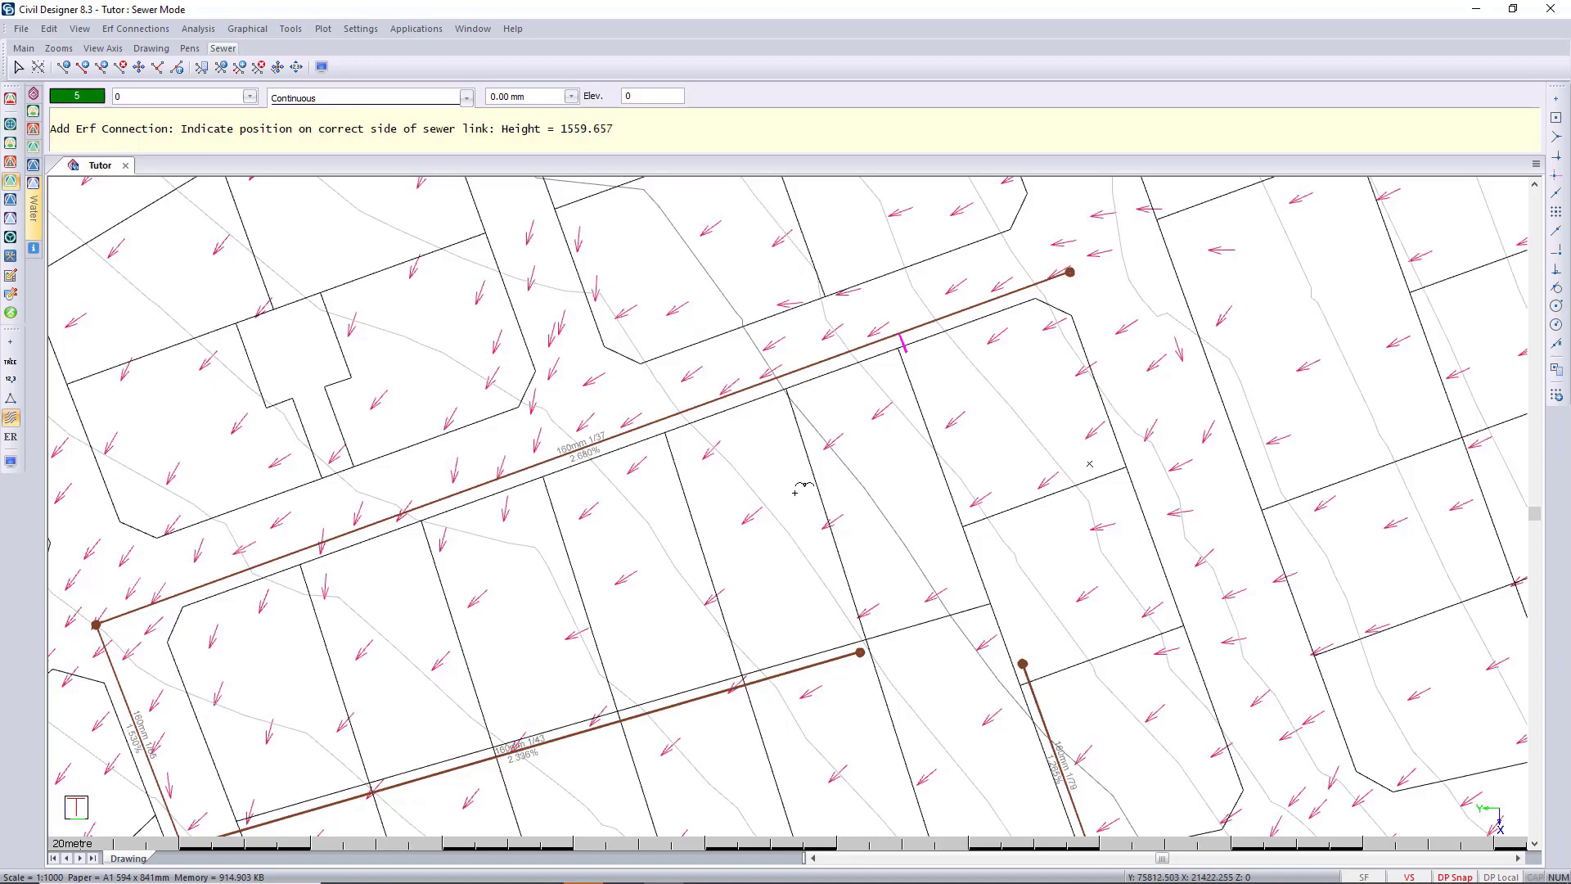
pyautogui.press('Escape')
# Set the default sewer position to Outside erf and accept the erf connection defaults.
pyautogui.moveTo(716, 592); pyautogui.dragTo(842, 526, button='middle')
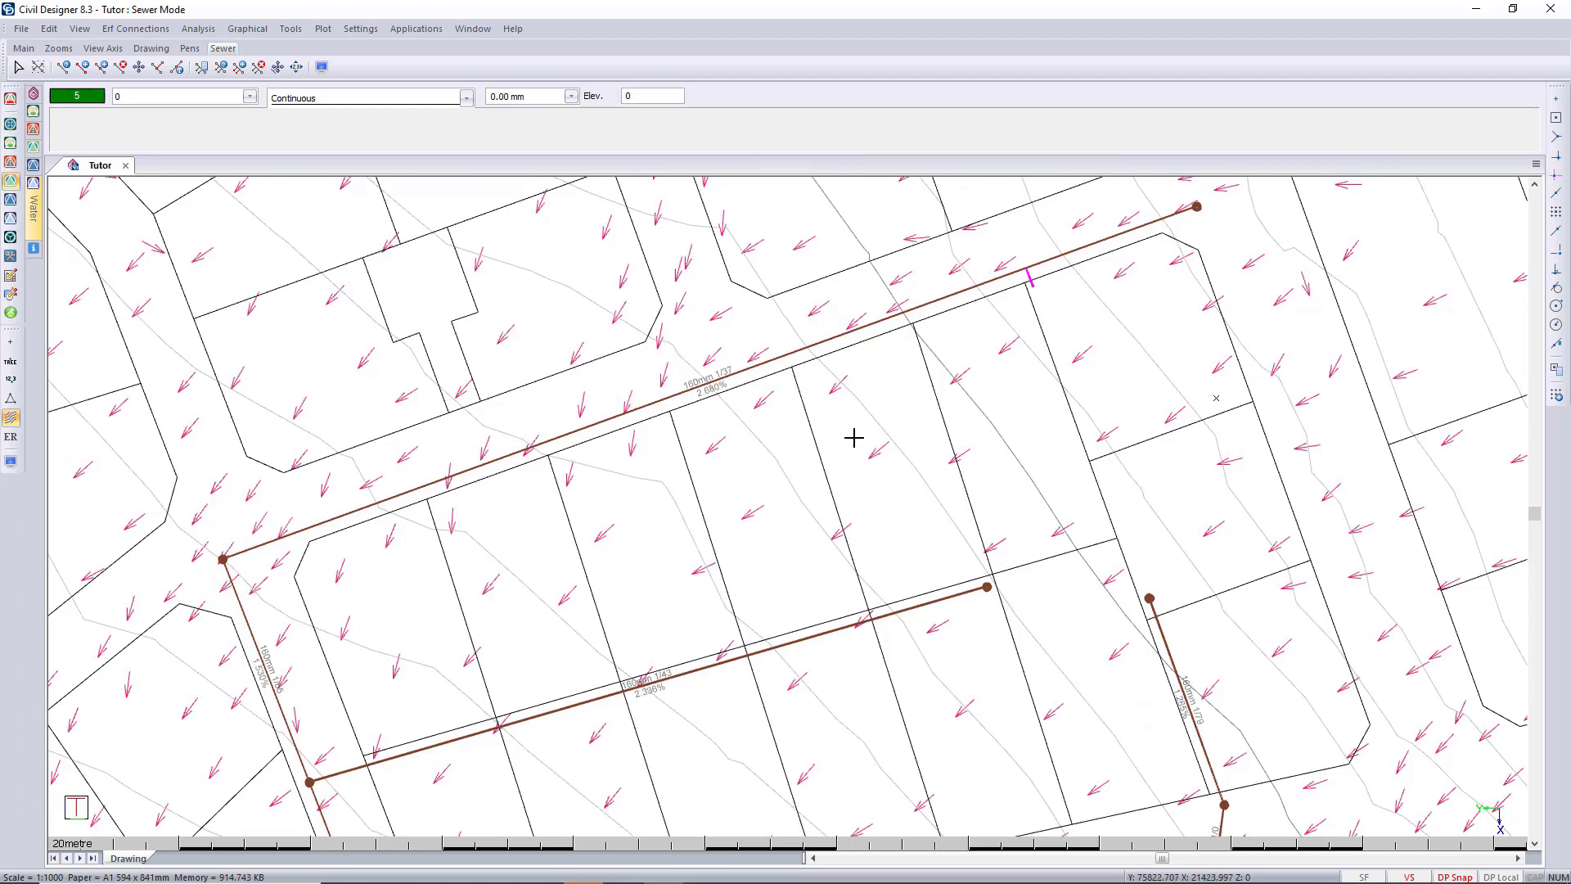
pyautogui.moveTo(815, 525); pyautogui.dragTo(805, 504, button='middle')
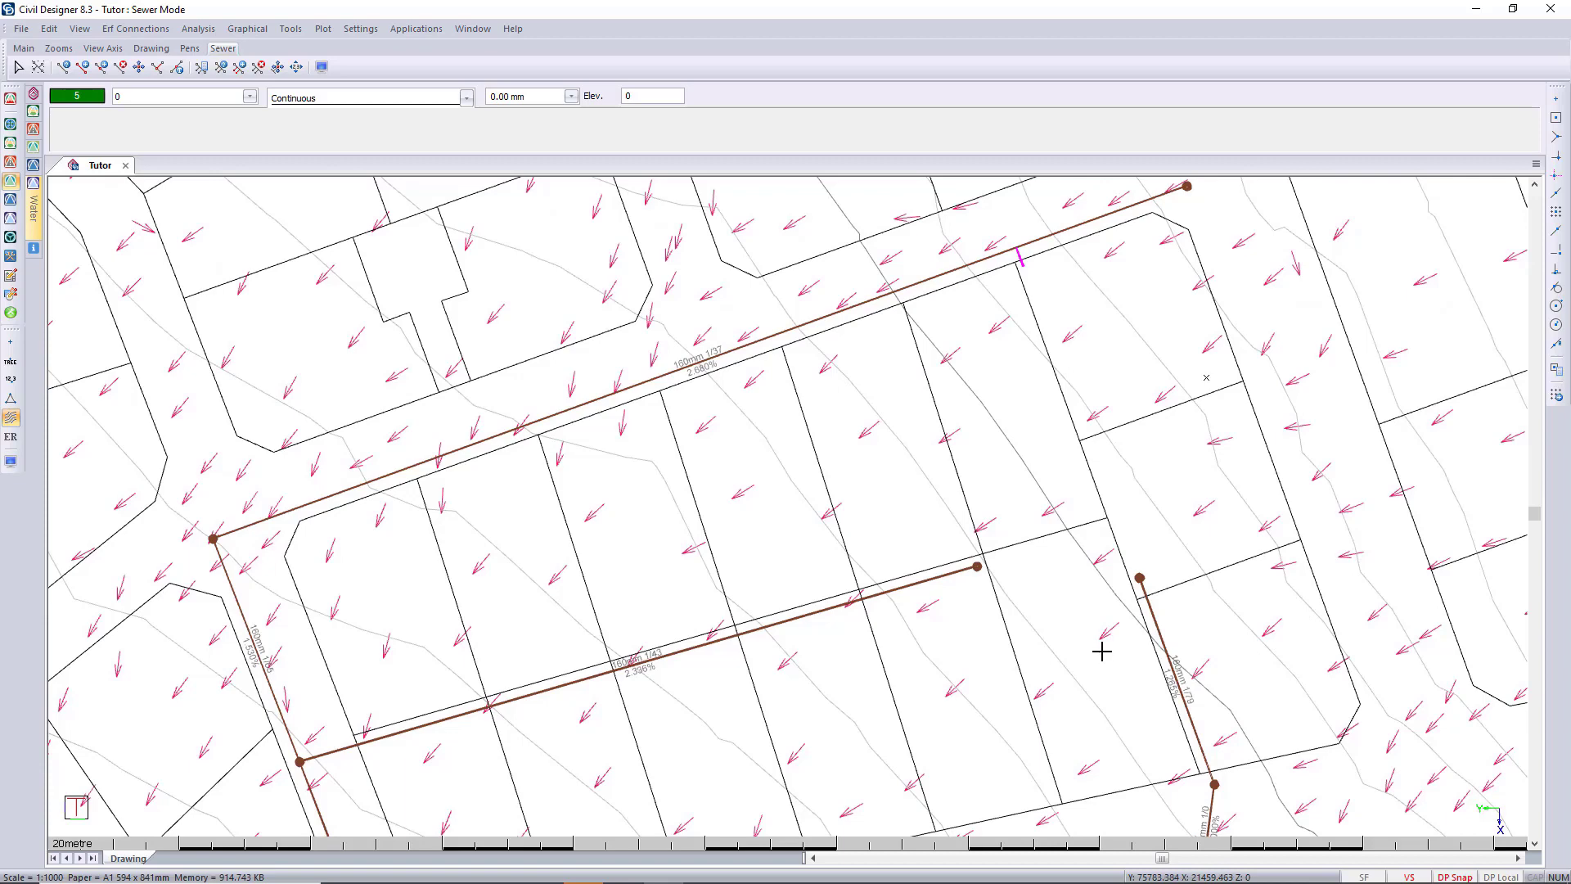
pyautogui.moveTo(1017, 617); pyautogui.dragTo(941, 625, button='middle')
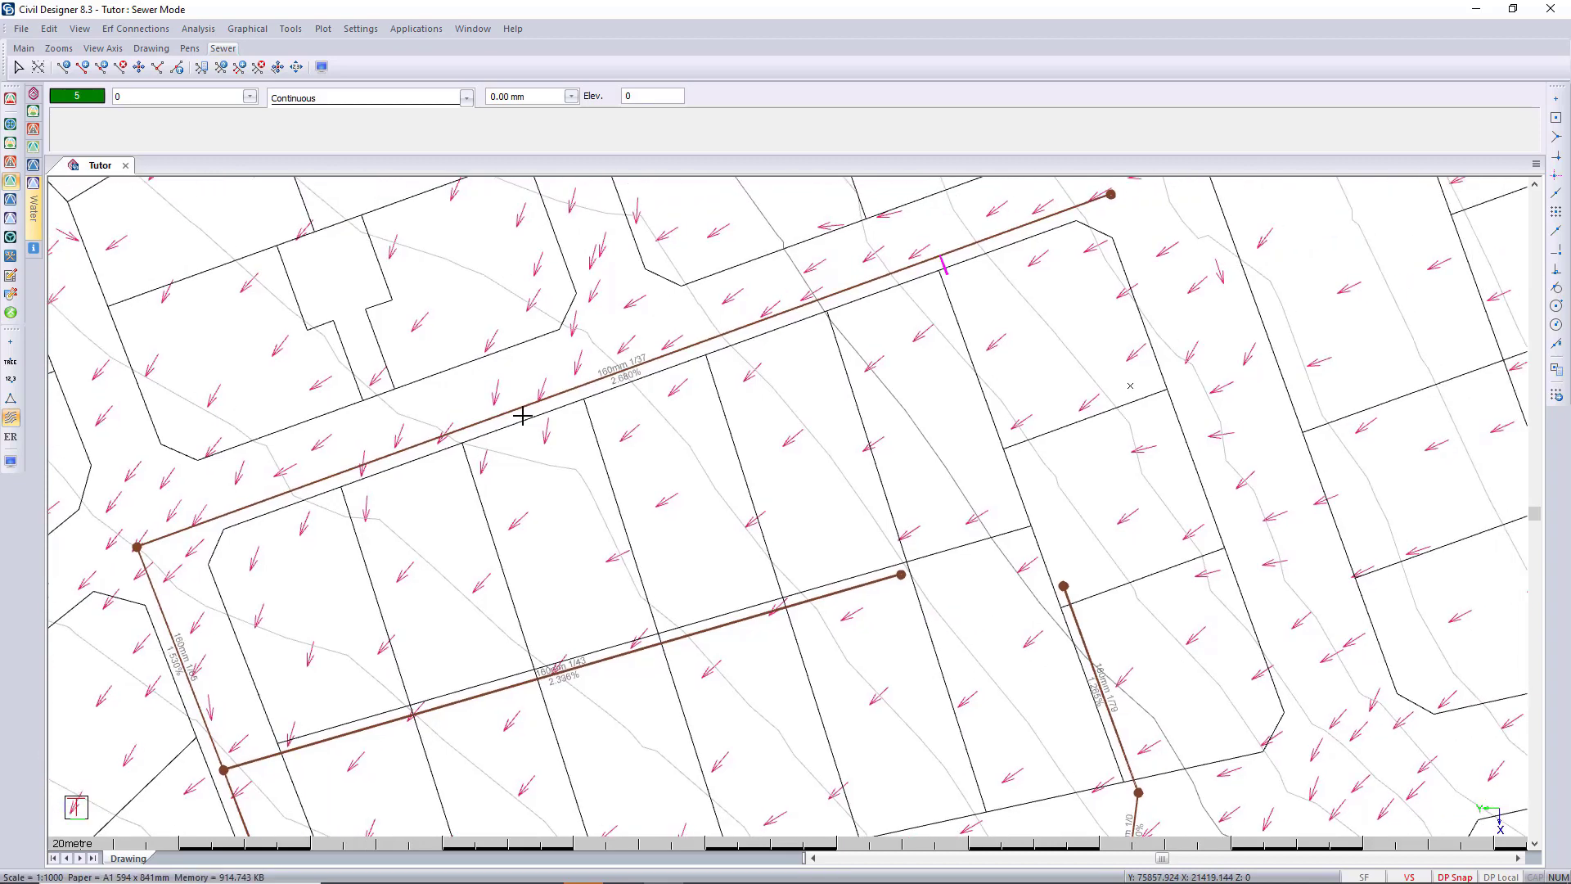
pyautogui.click(153, 29)
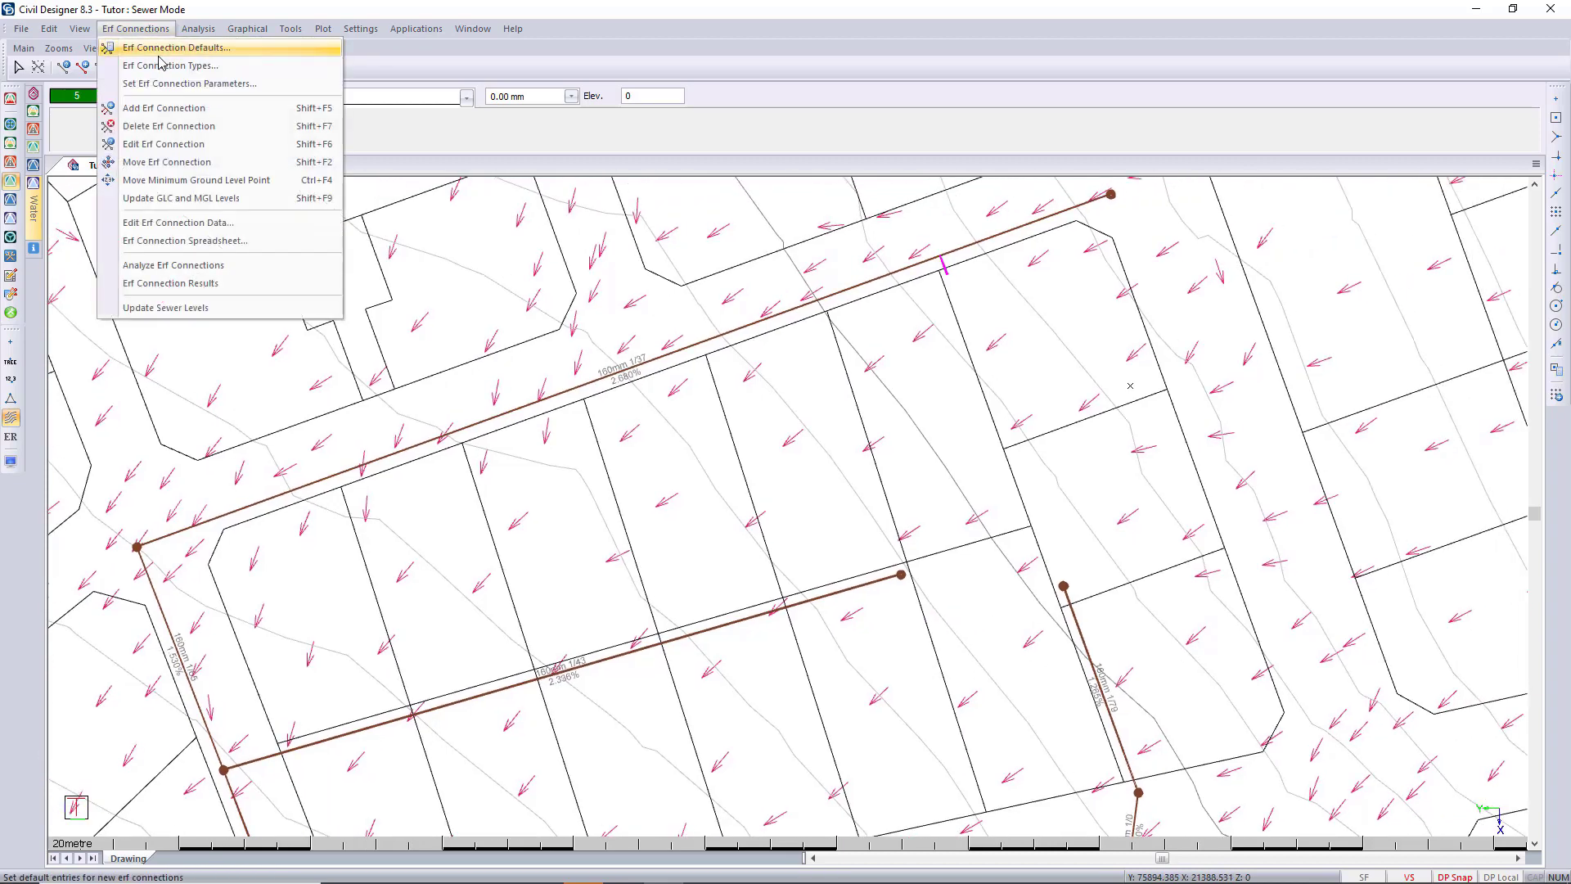
pyautogui.click(154, 49)
pyautogui.click(911, 396)
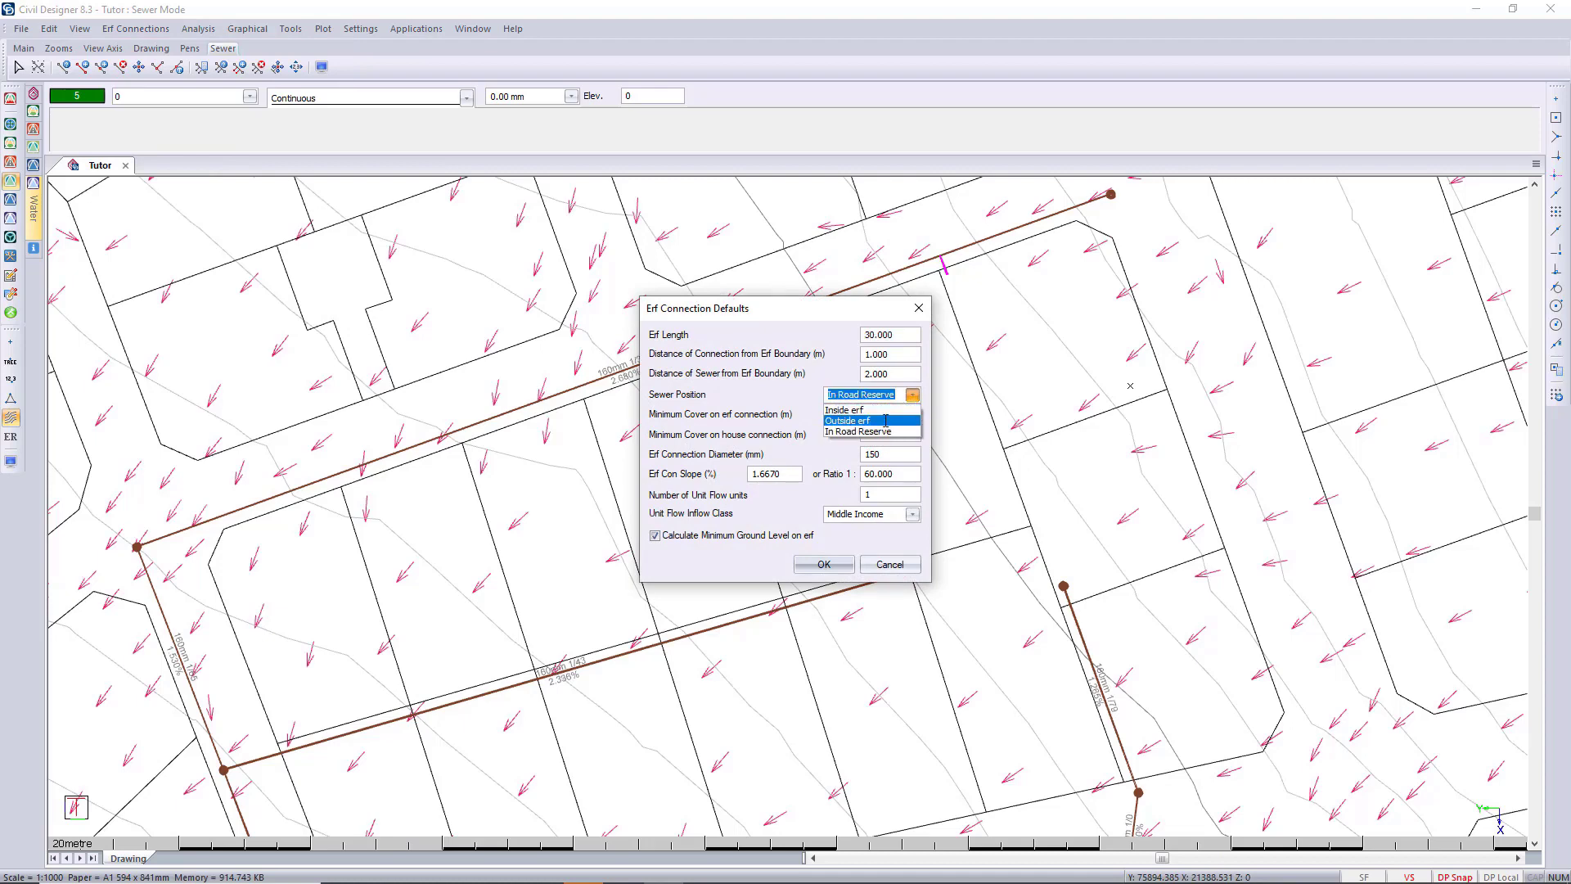
pyautogui.click(885, 420)
pyautogui.click(824, 565)
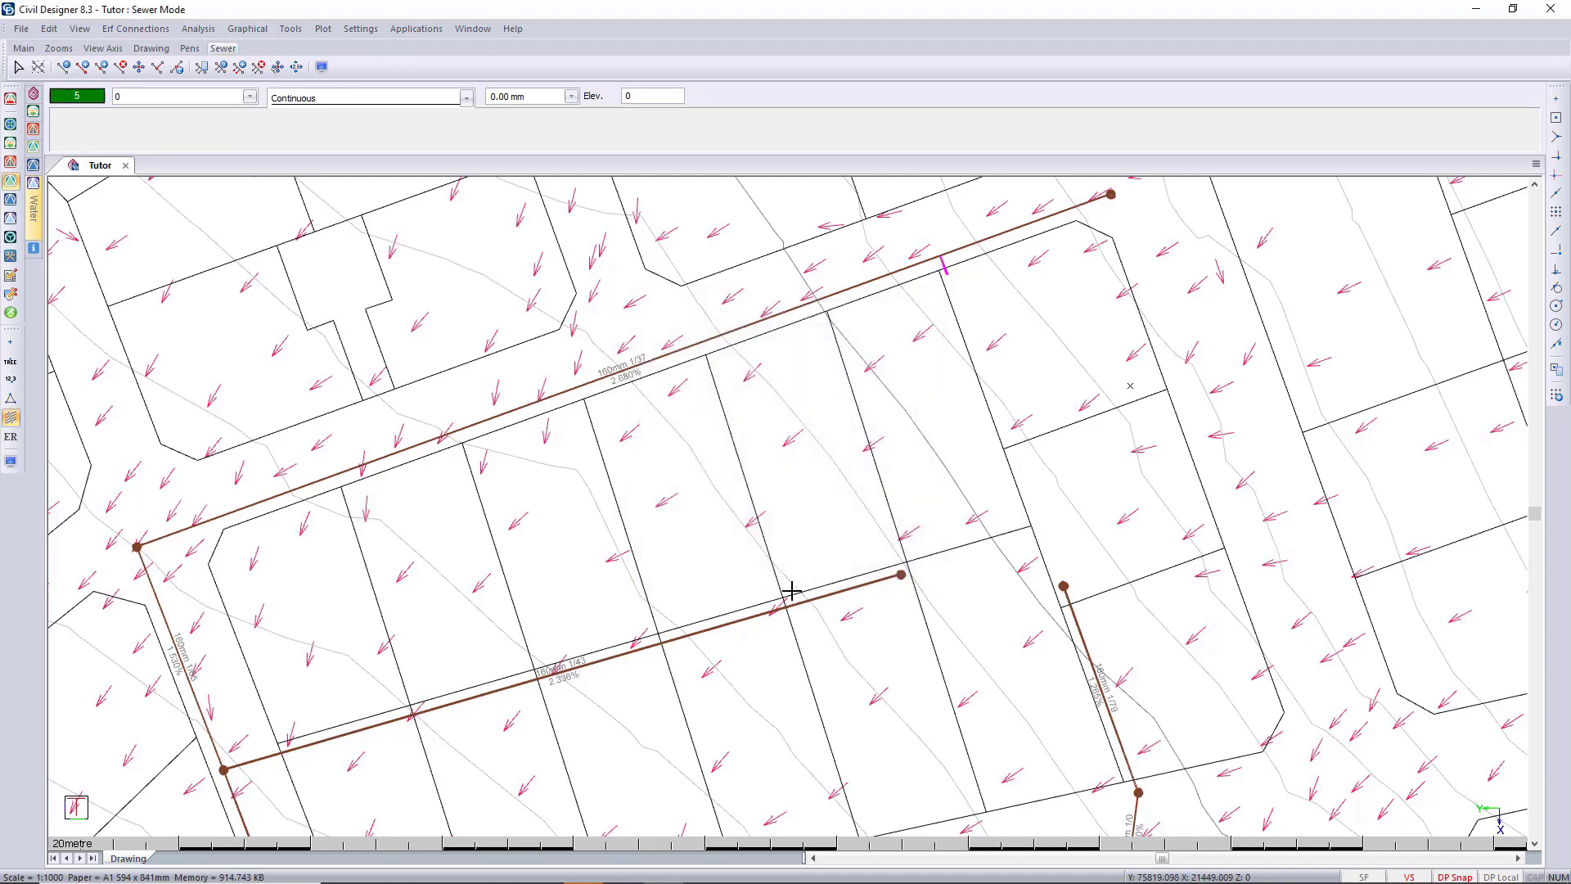
# Add an erf connection with the default name on the midblock sewer at the erf boundary, choosing the adjoining erf above it for minimum ground level.
pyautogui.click(131, 29)
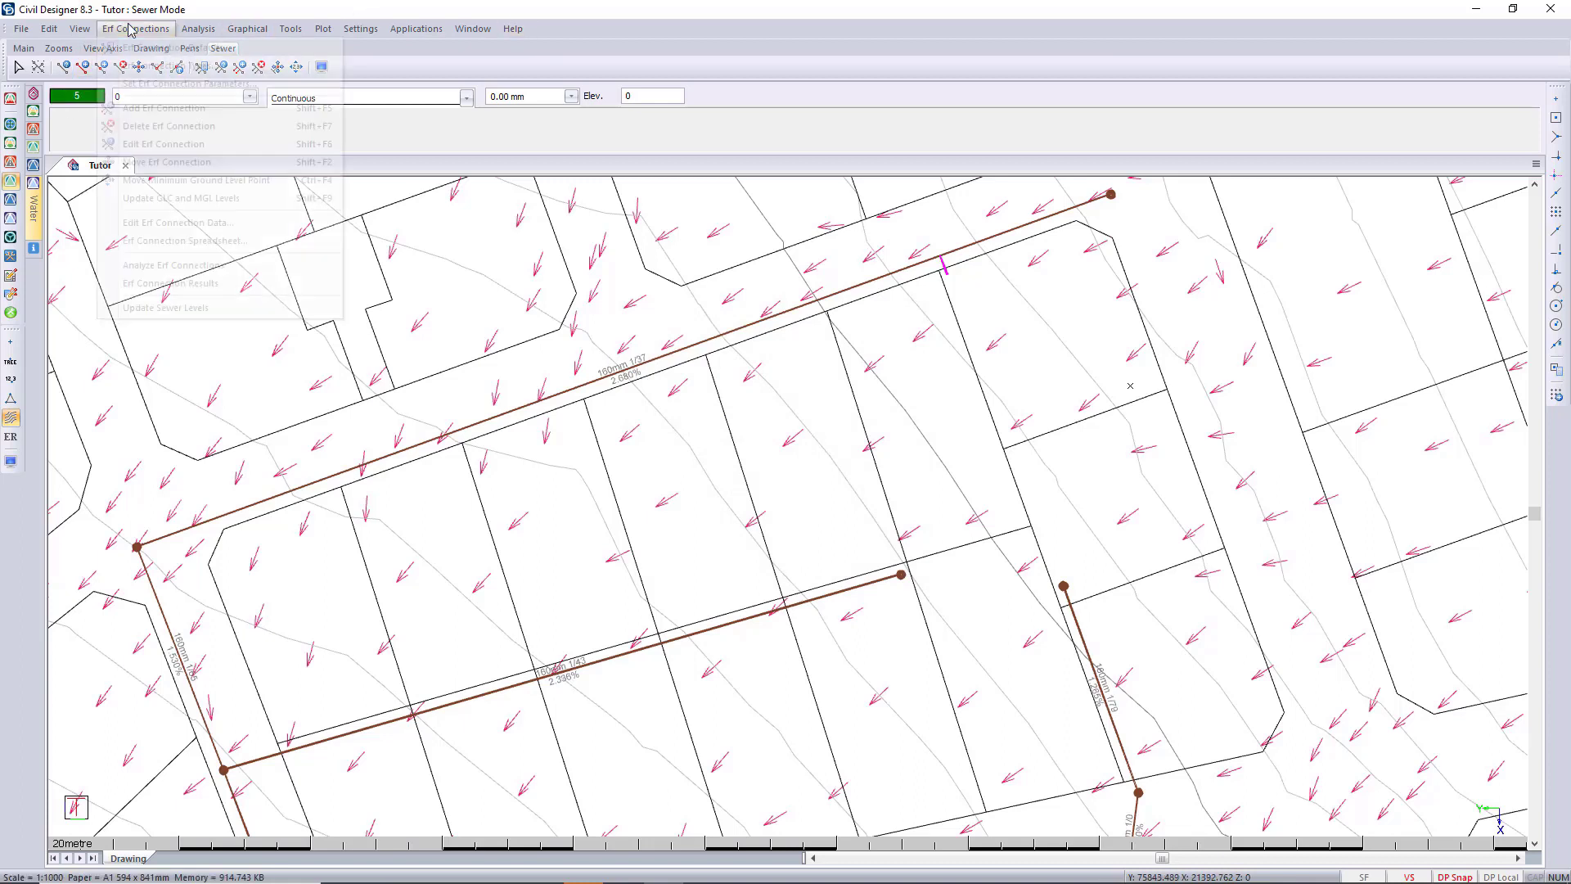
pyautogui.click(160, 109)
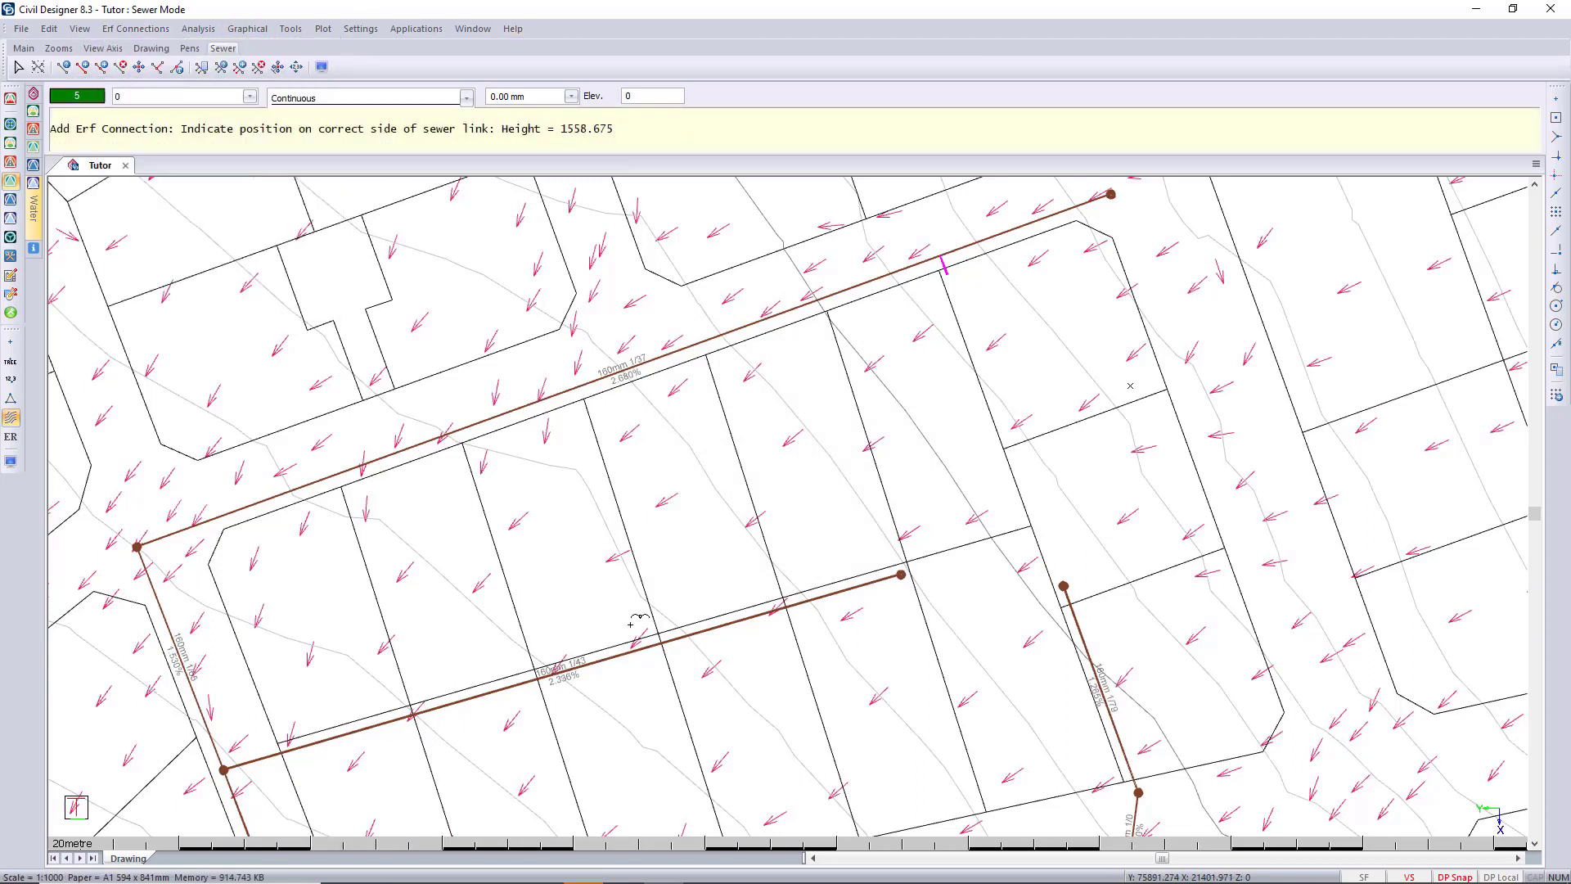
pyautogui.click(788, 587)
pyautogui.click(646, 141)
pyautogui.click(853, 423)
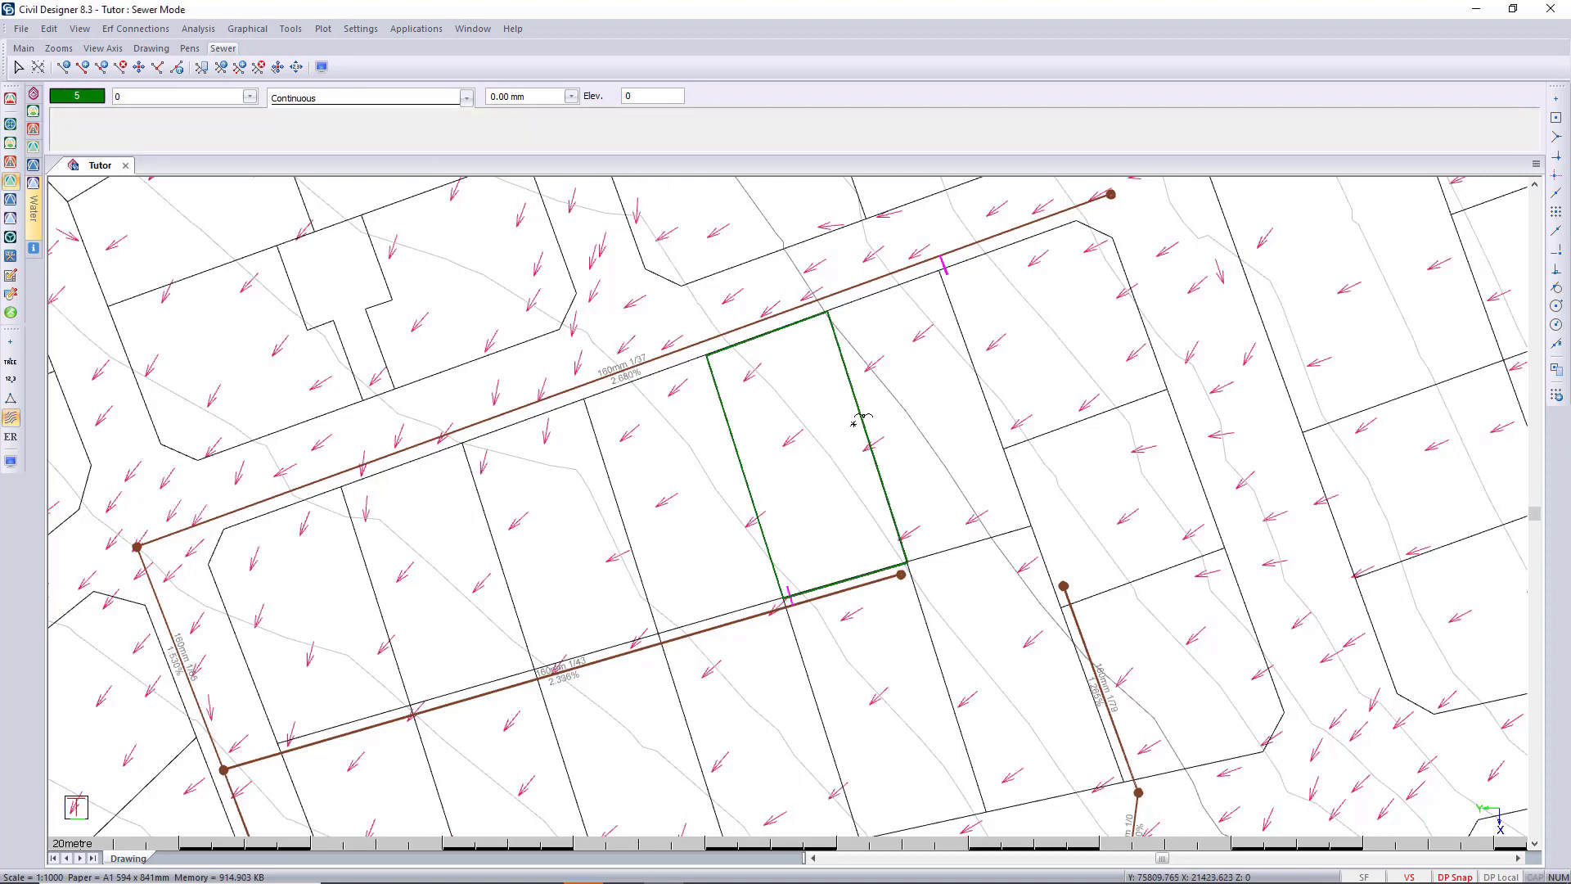
# Check the sewer position and other erf data of the midblock connection, close it and end adding connections.
pyautogui.moveTo(627, 115); pyautogui.dragTo(540, 99)
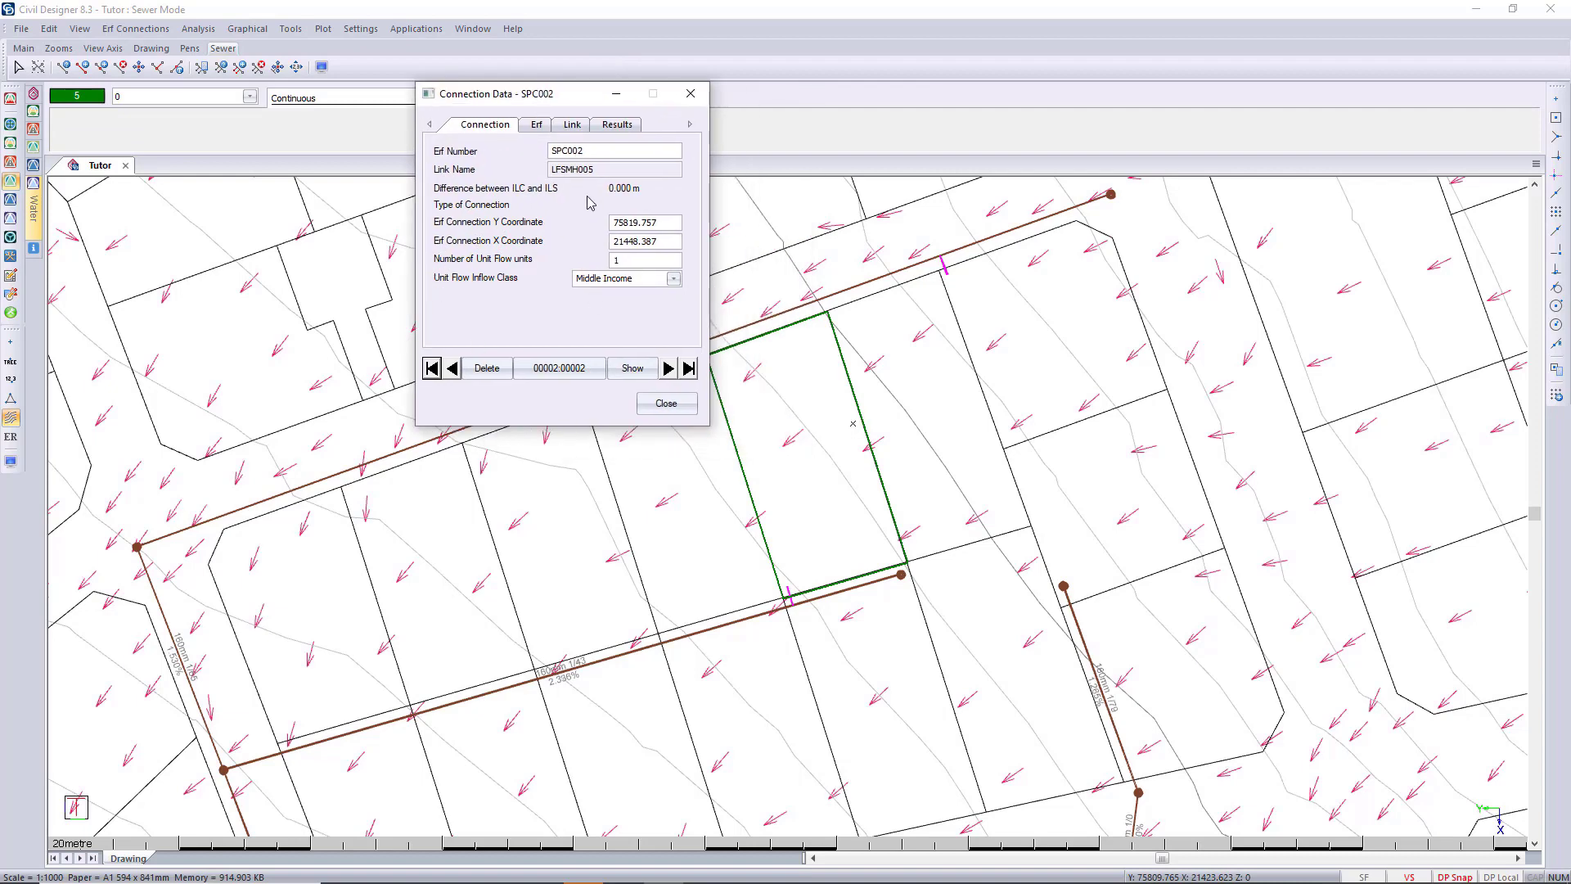
pyautogui.click(536, 124)
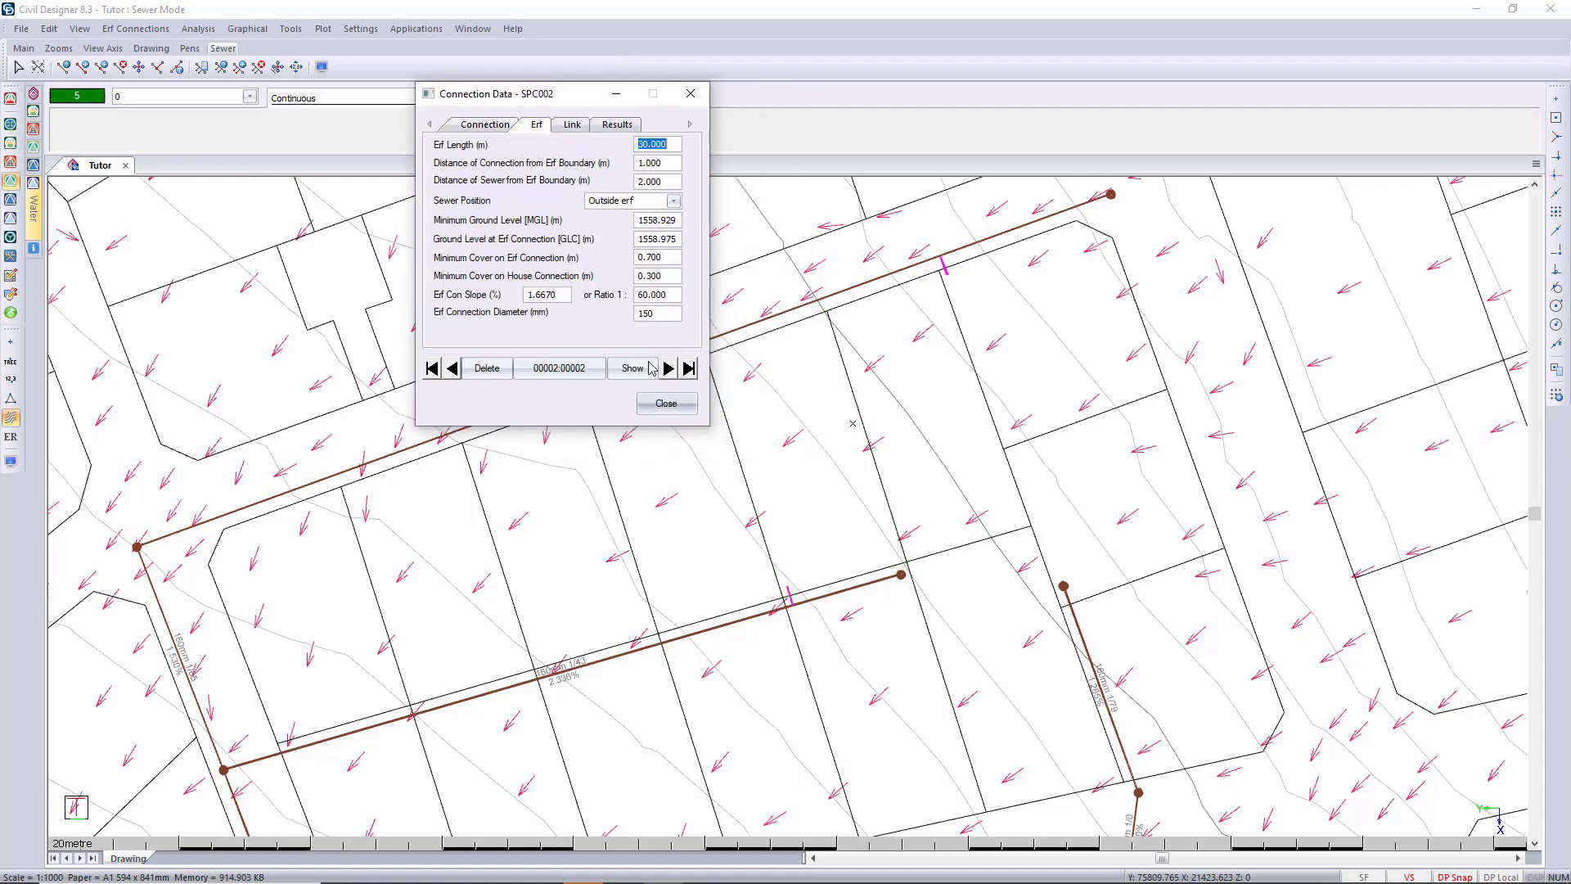
pyautogui.click(664, 405)
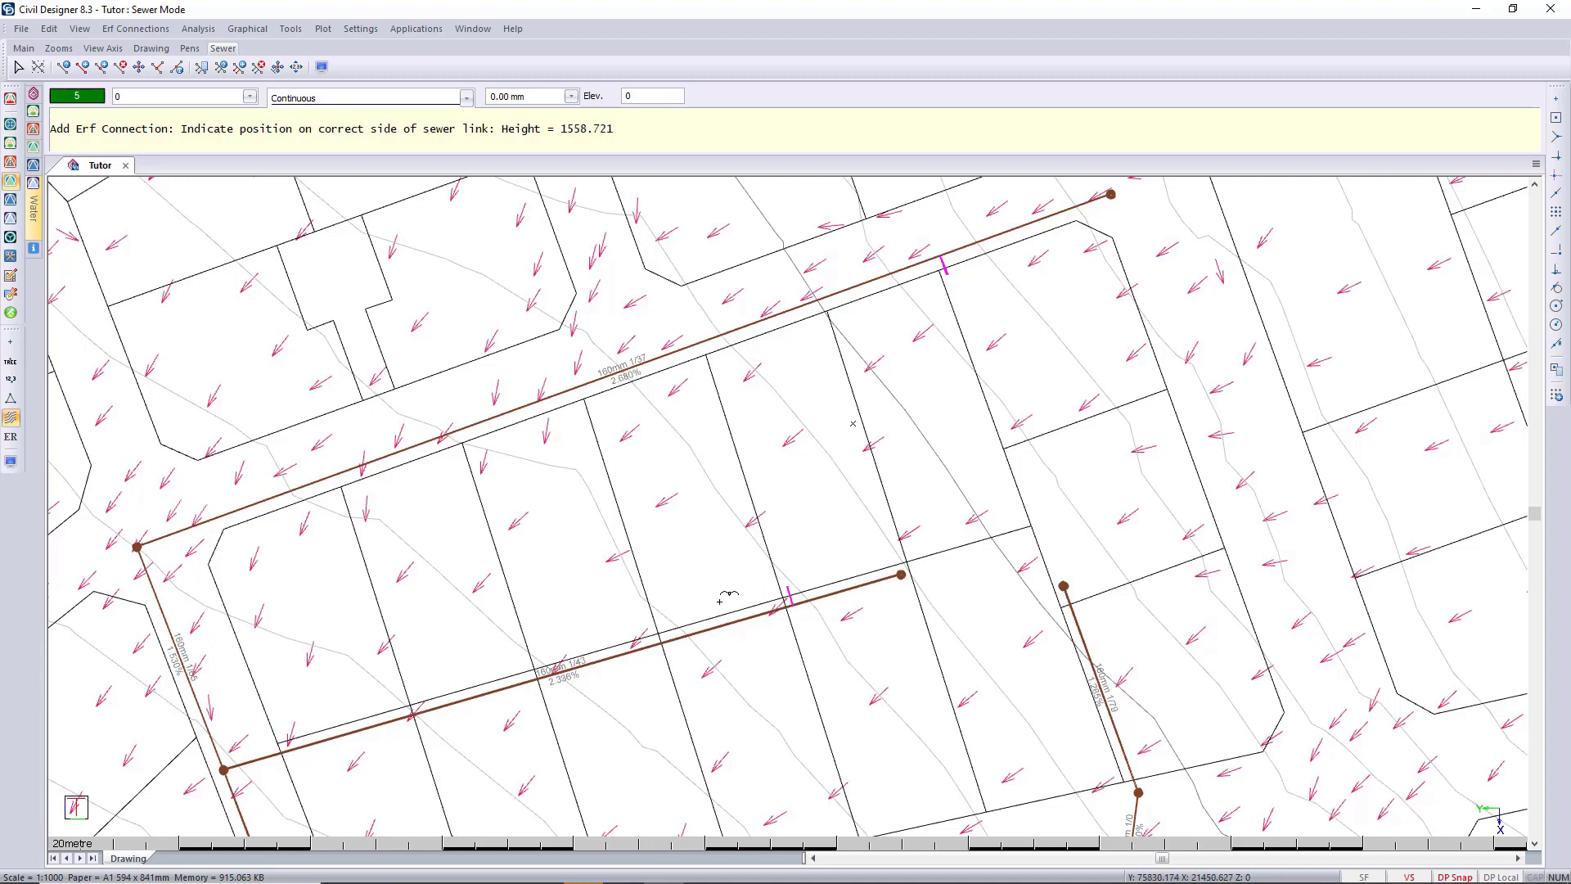
pyautogui.press('Escape')
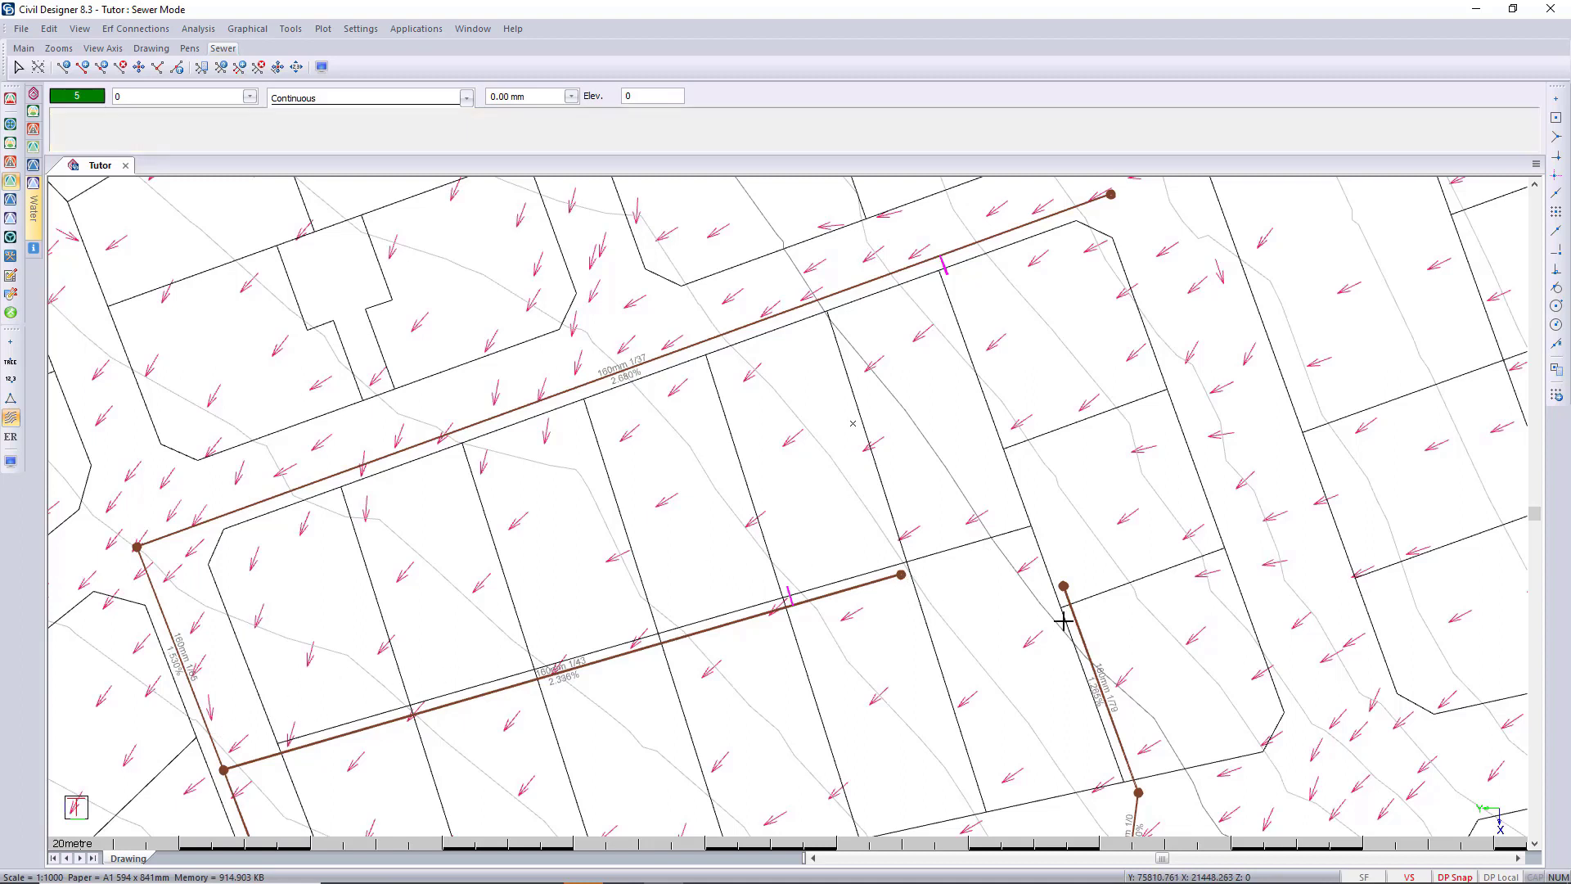
# Set the default sewer position to Inside erf and accept the erf connection defaults.
pyautogui.click(158, 30)
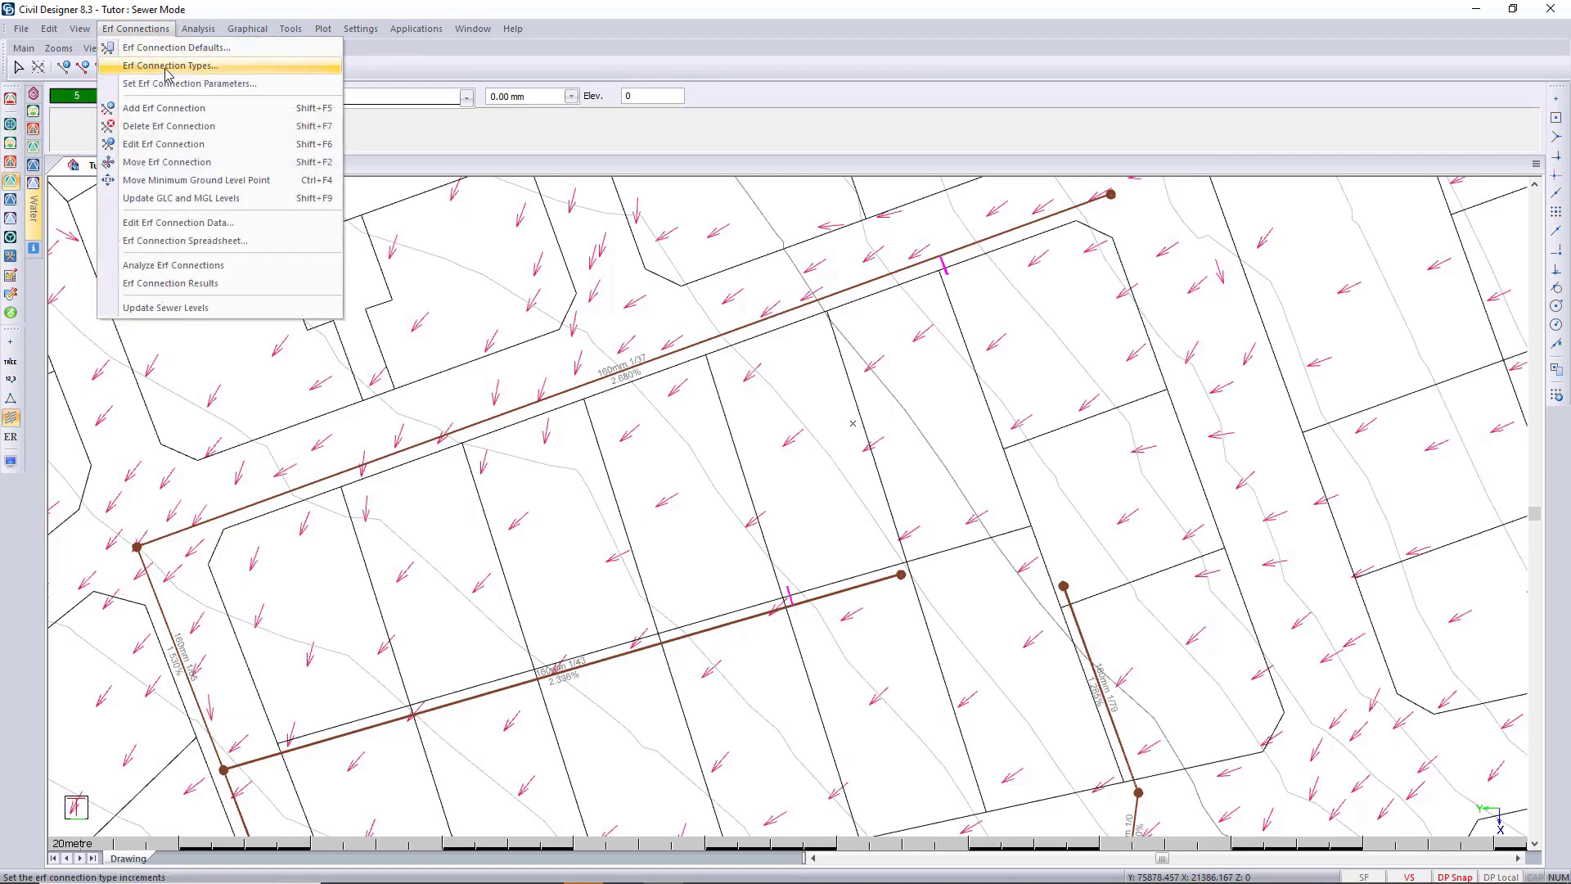
pyautogui.click(172, 48)
pyautogui.click(914, 396)
pyautogui.click(914, 396)
pyautogui.click(867, 432)
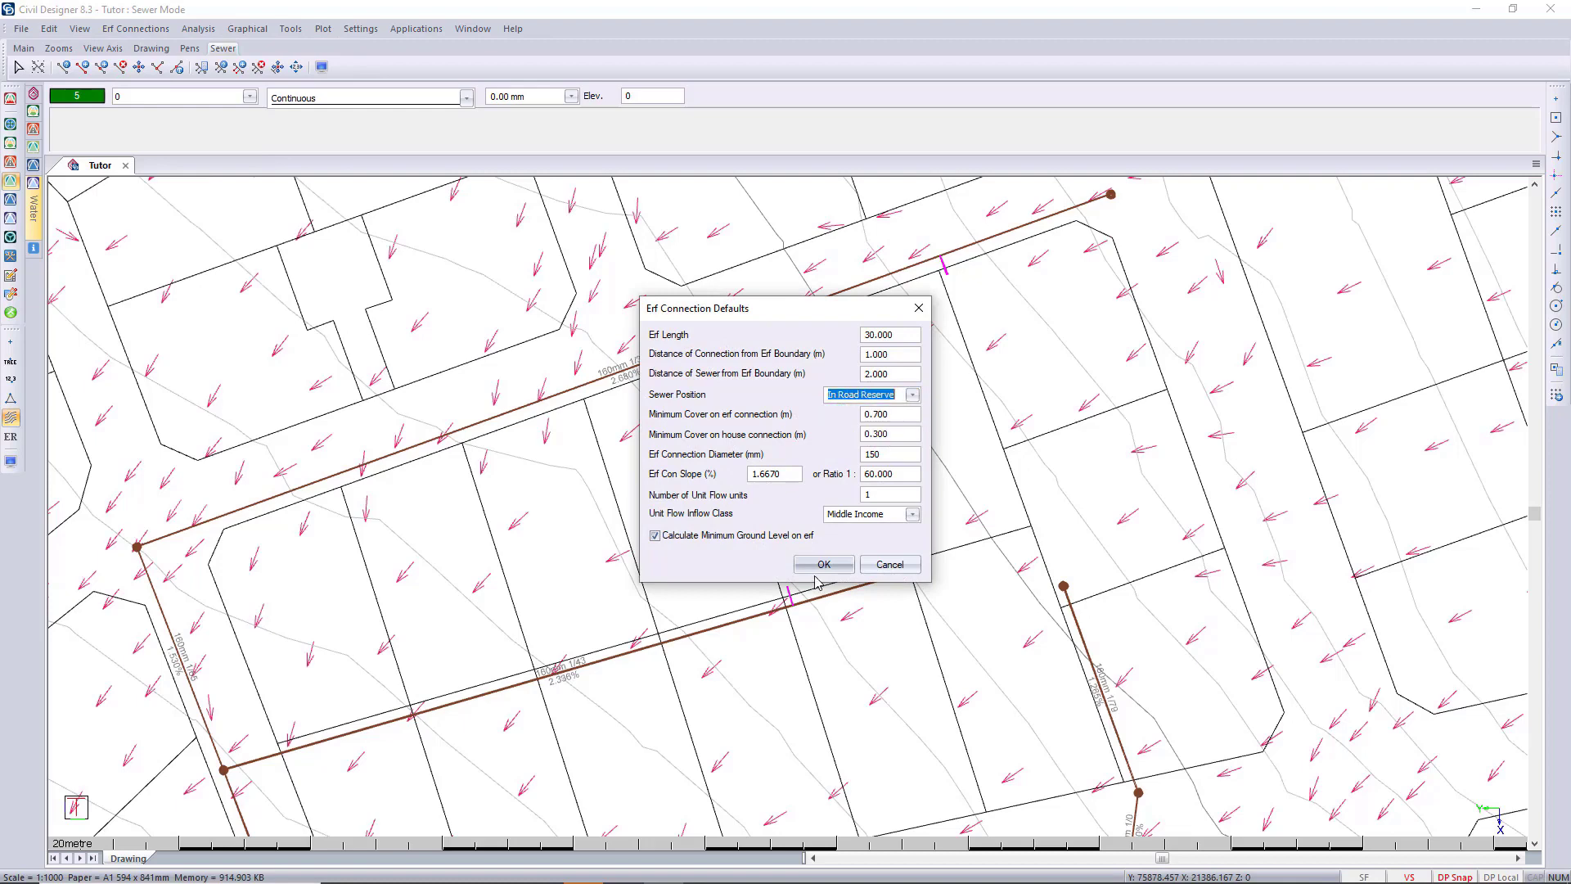
pyautogui.click(914, 397)
pyautogui.click(872, 420)
pyautogui.click(824, 564)
# Add an erf connection with the default name near the lower end of the sewer inside the corner erf, choosing that erf for minimum ground level.
pyautogui.click(148, 31)
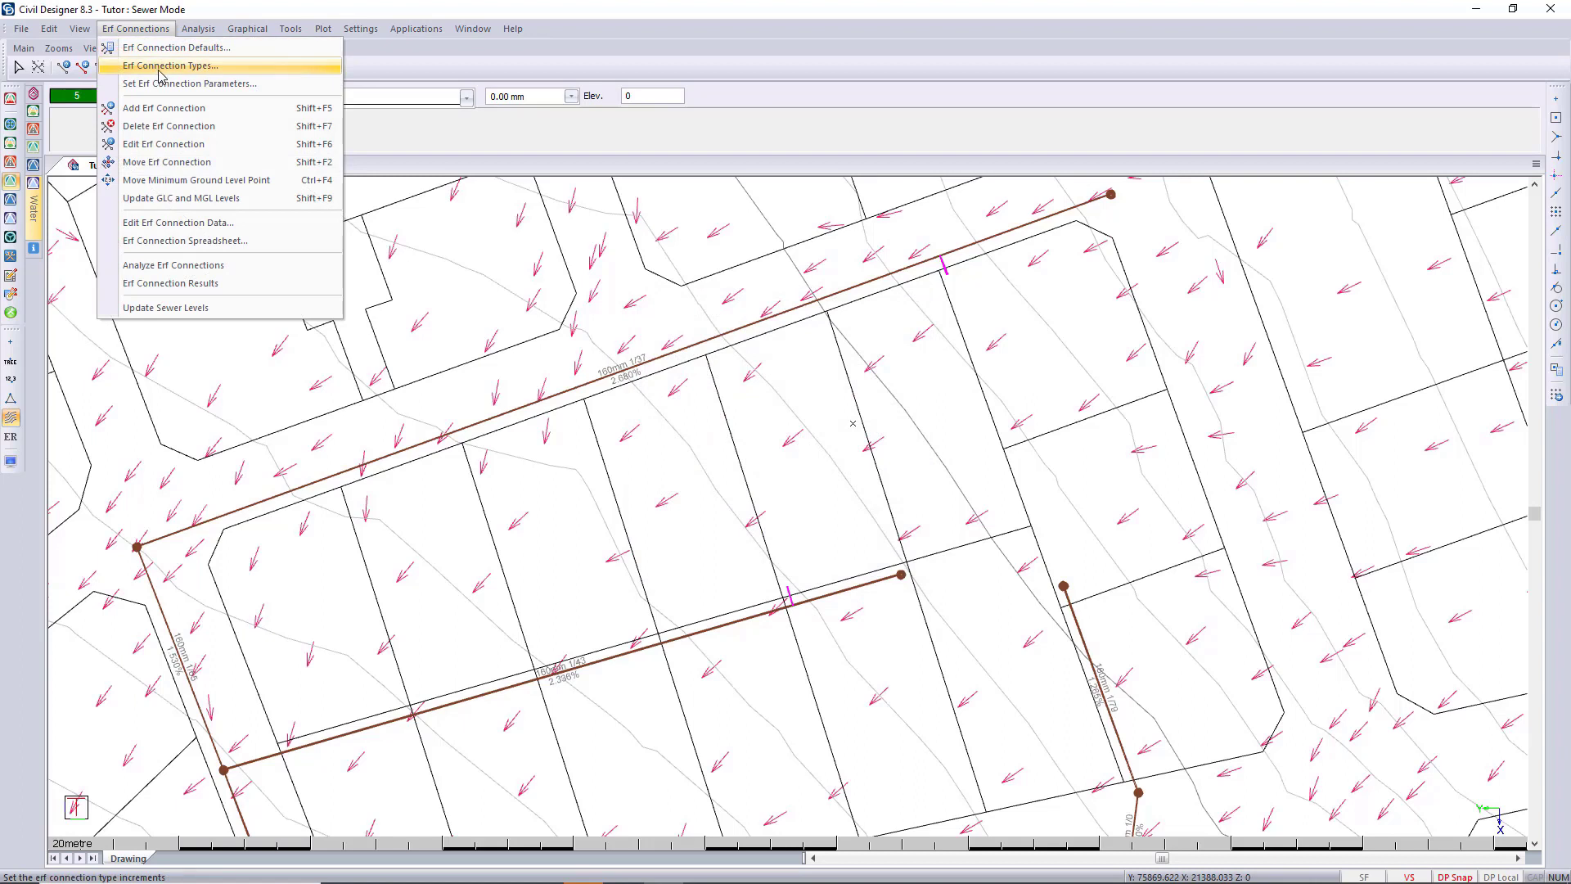
pyautogui.click(177, 112)
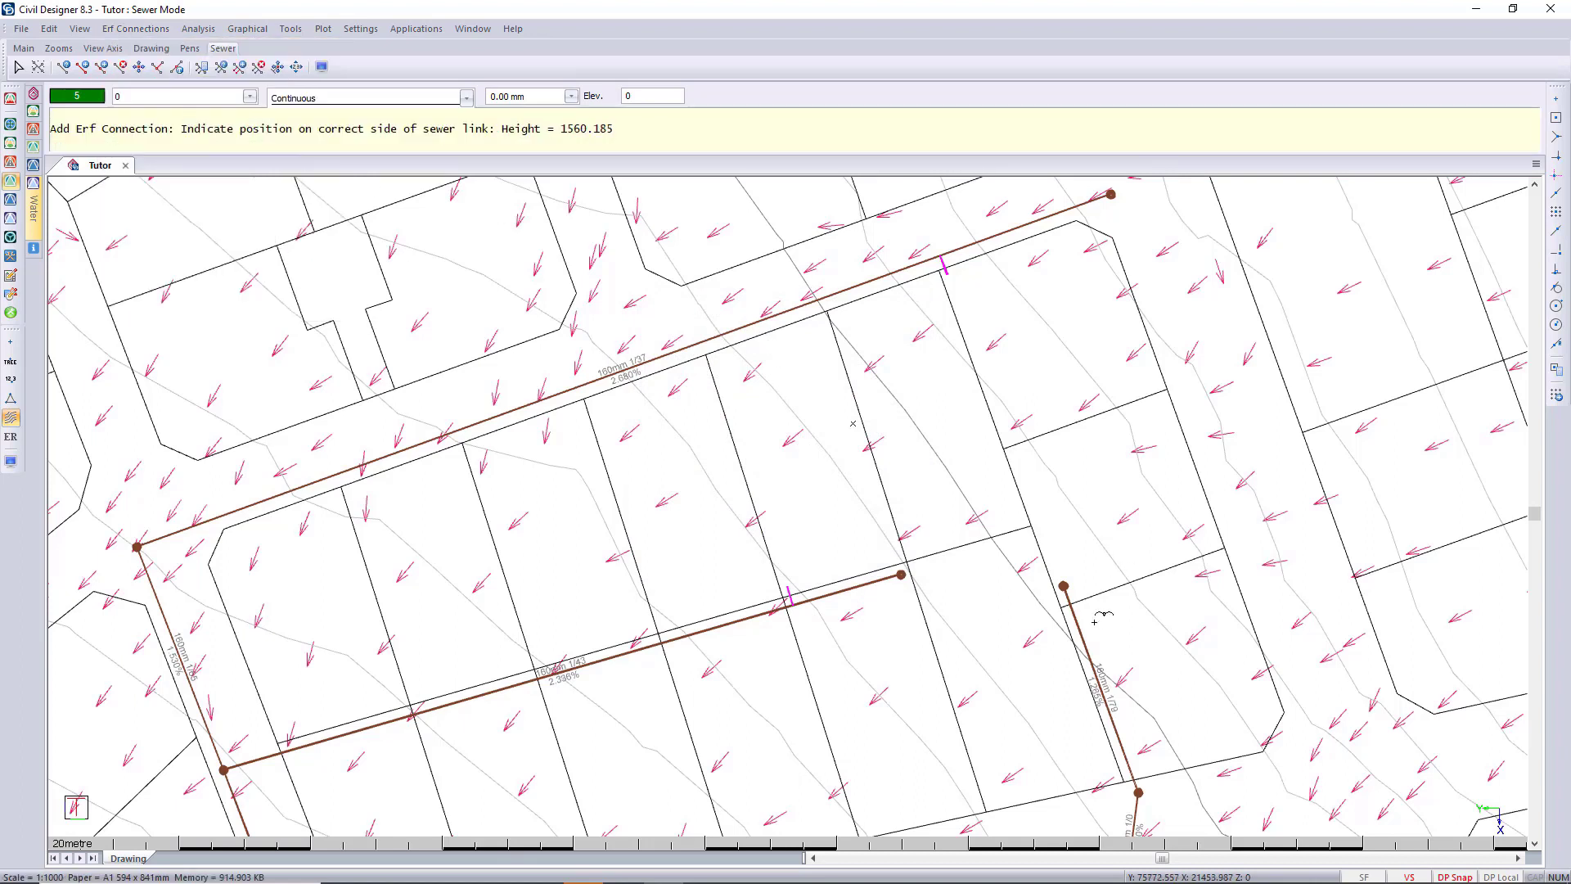
pyautogui.click(1140, 772)
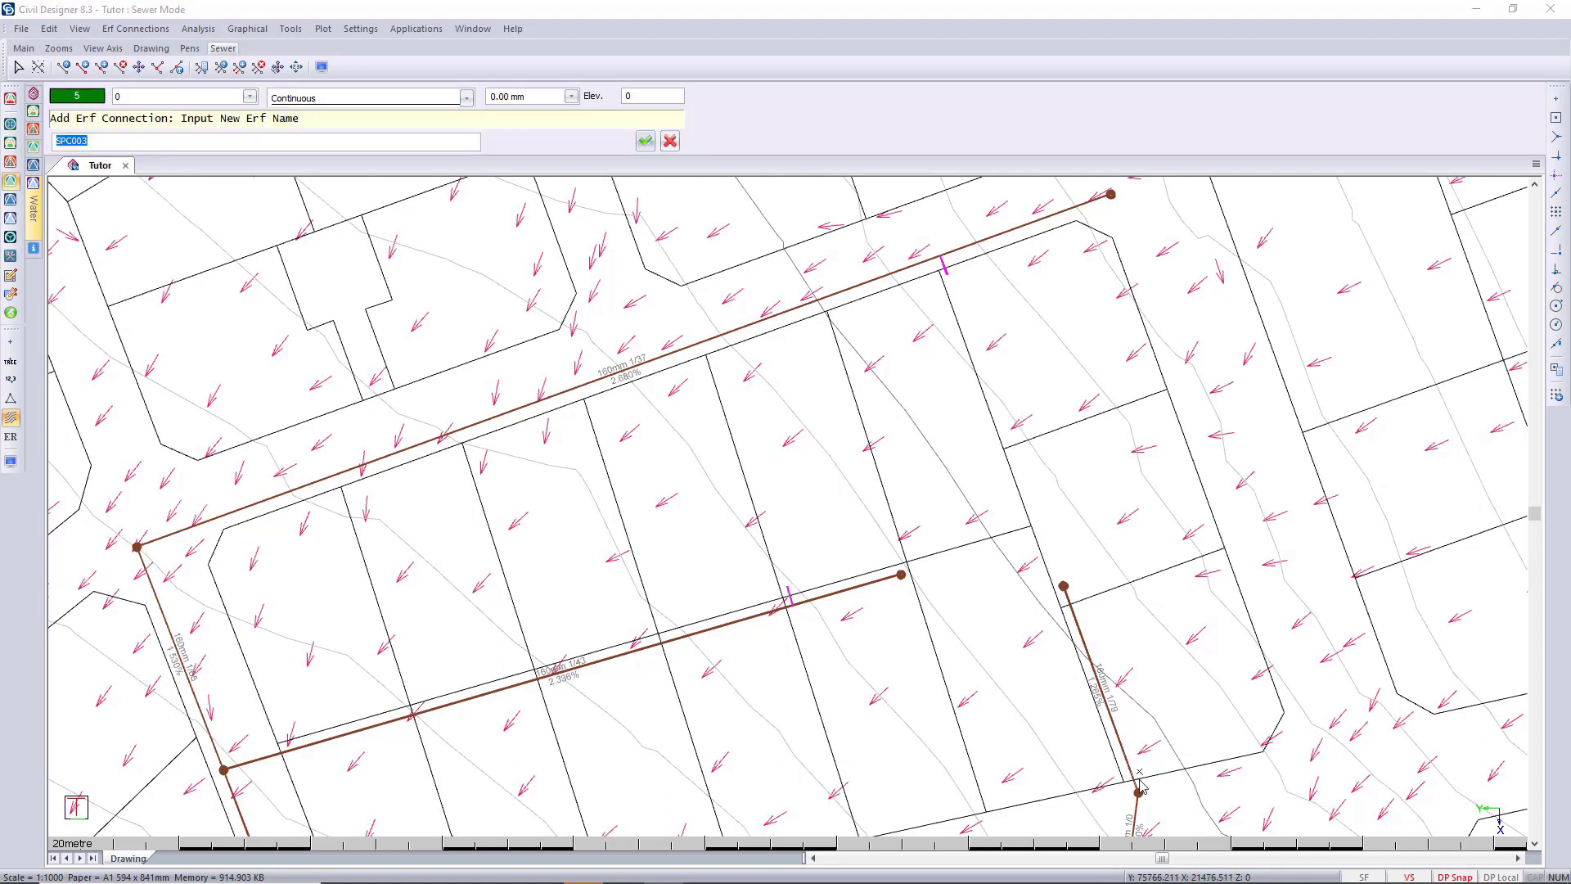
pyautogui.click(646, 142)
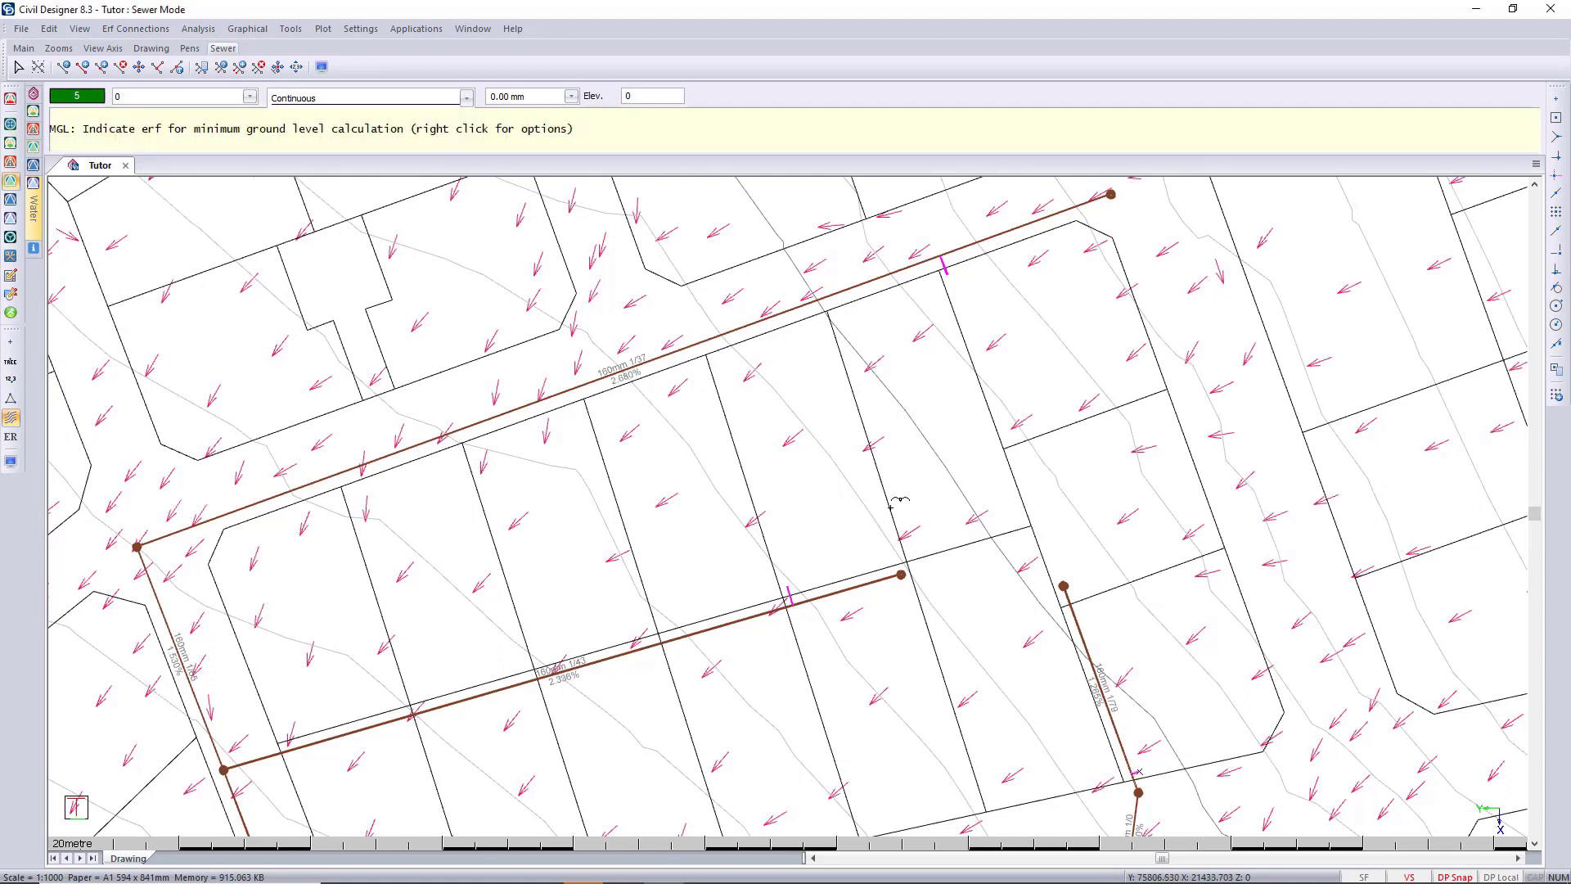
pyautogui.click(1238, 578)
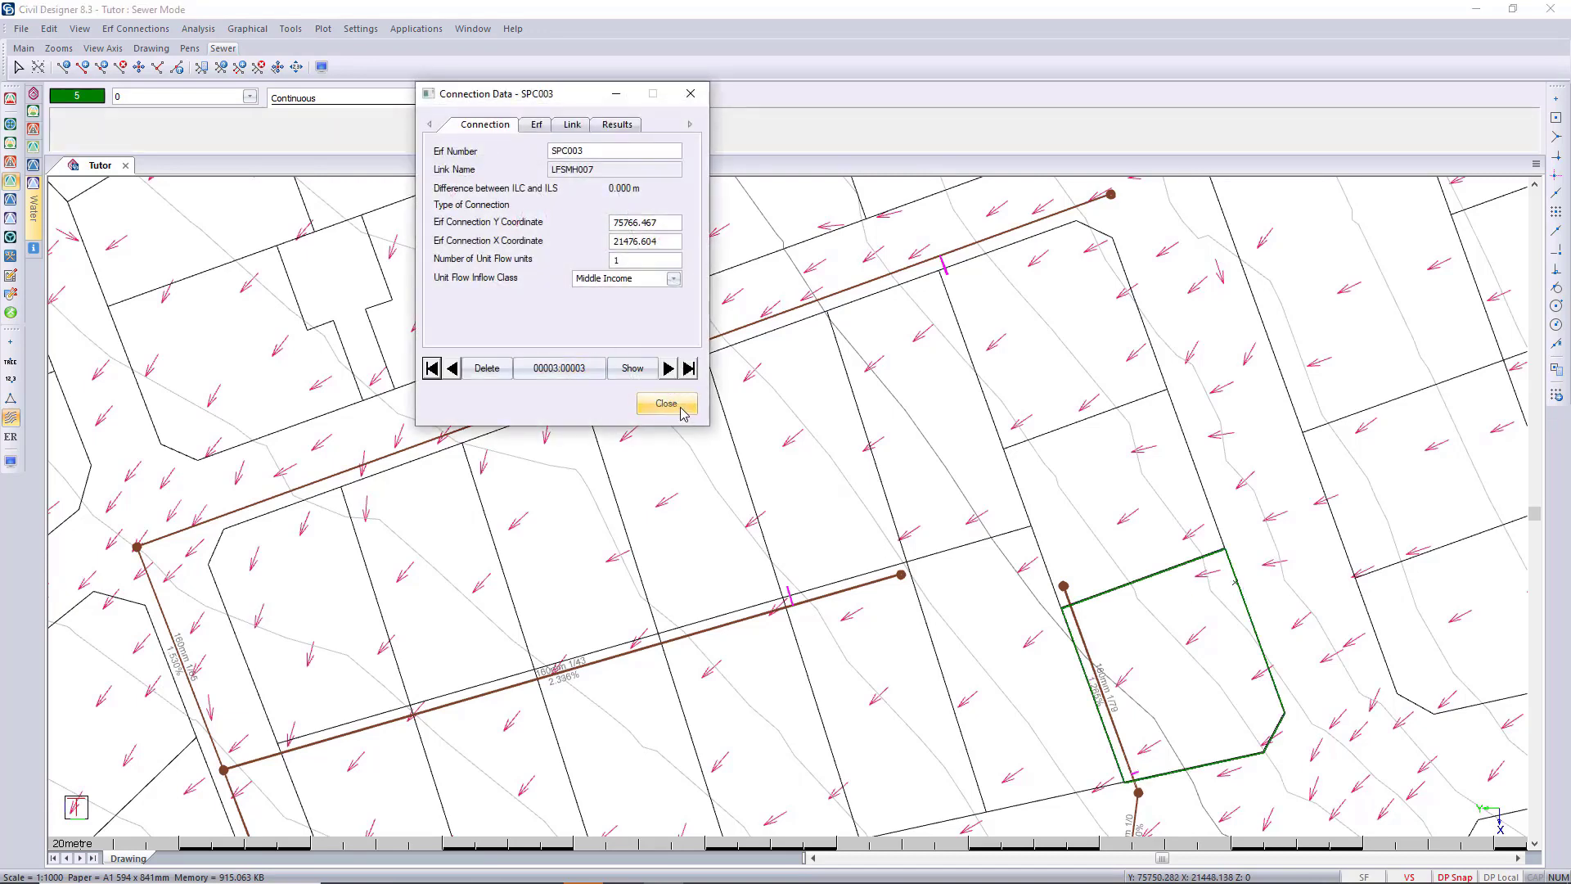
# Check the sewer position in the new inside-erf connection's data, close it and end adding connections.
pyautogui.click(536, 124)
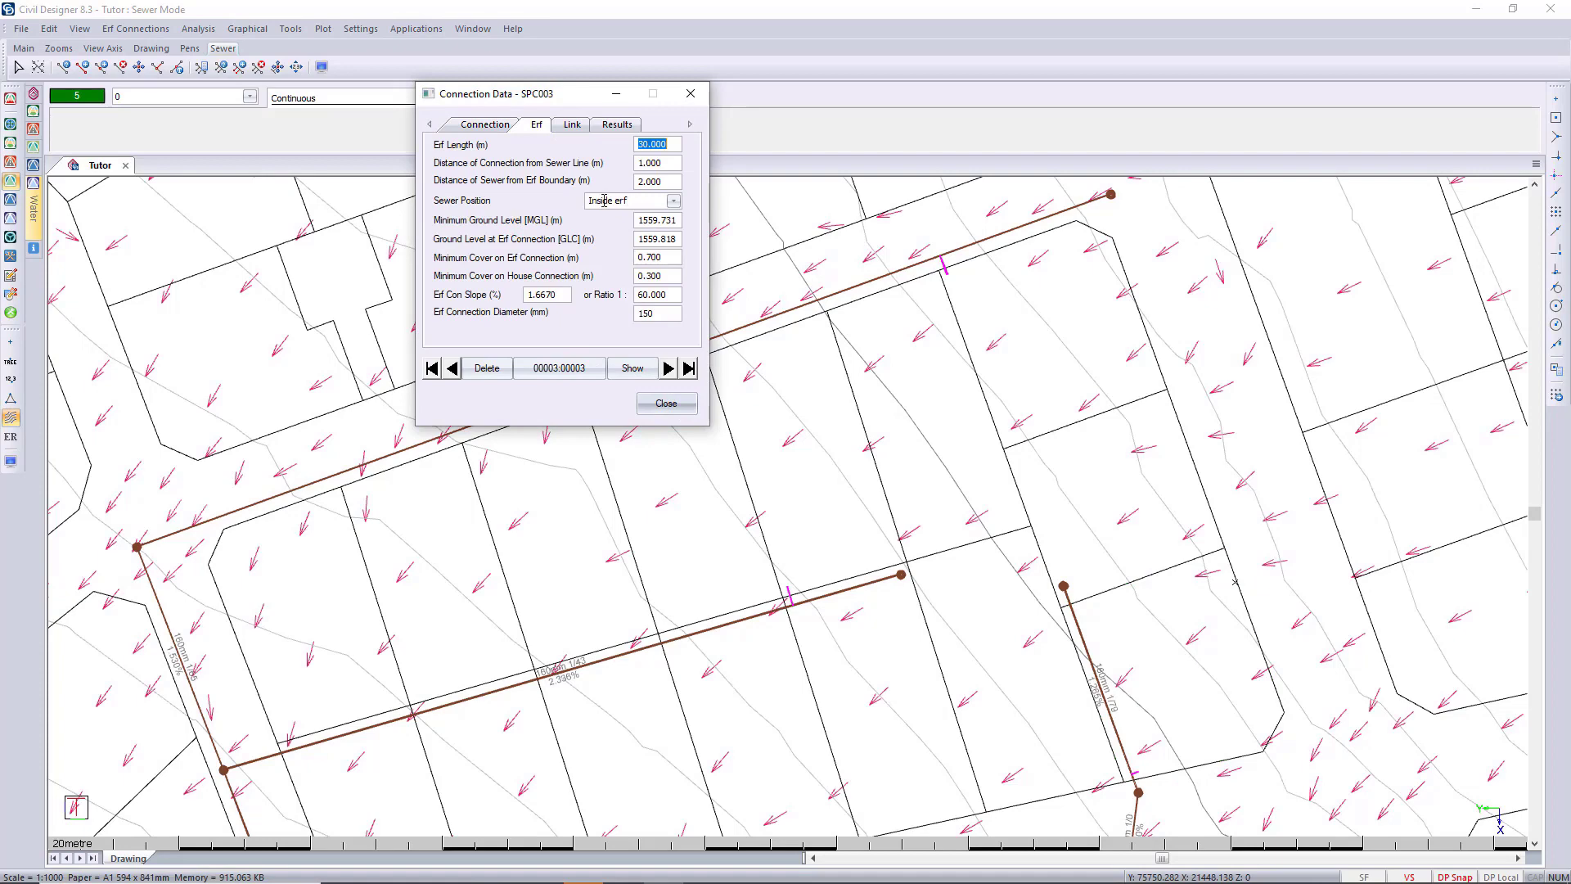
pyautogui.click(666, 402)
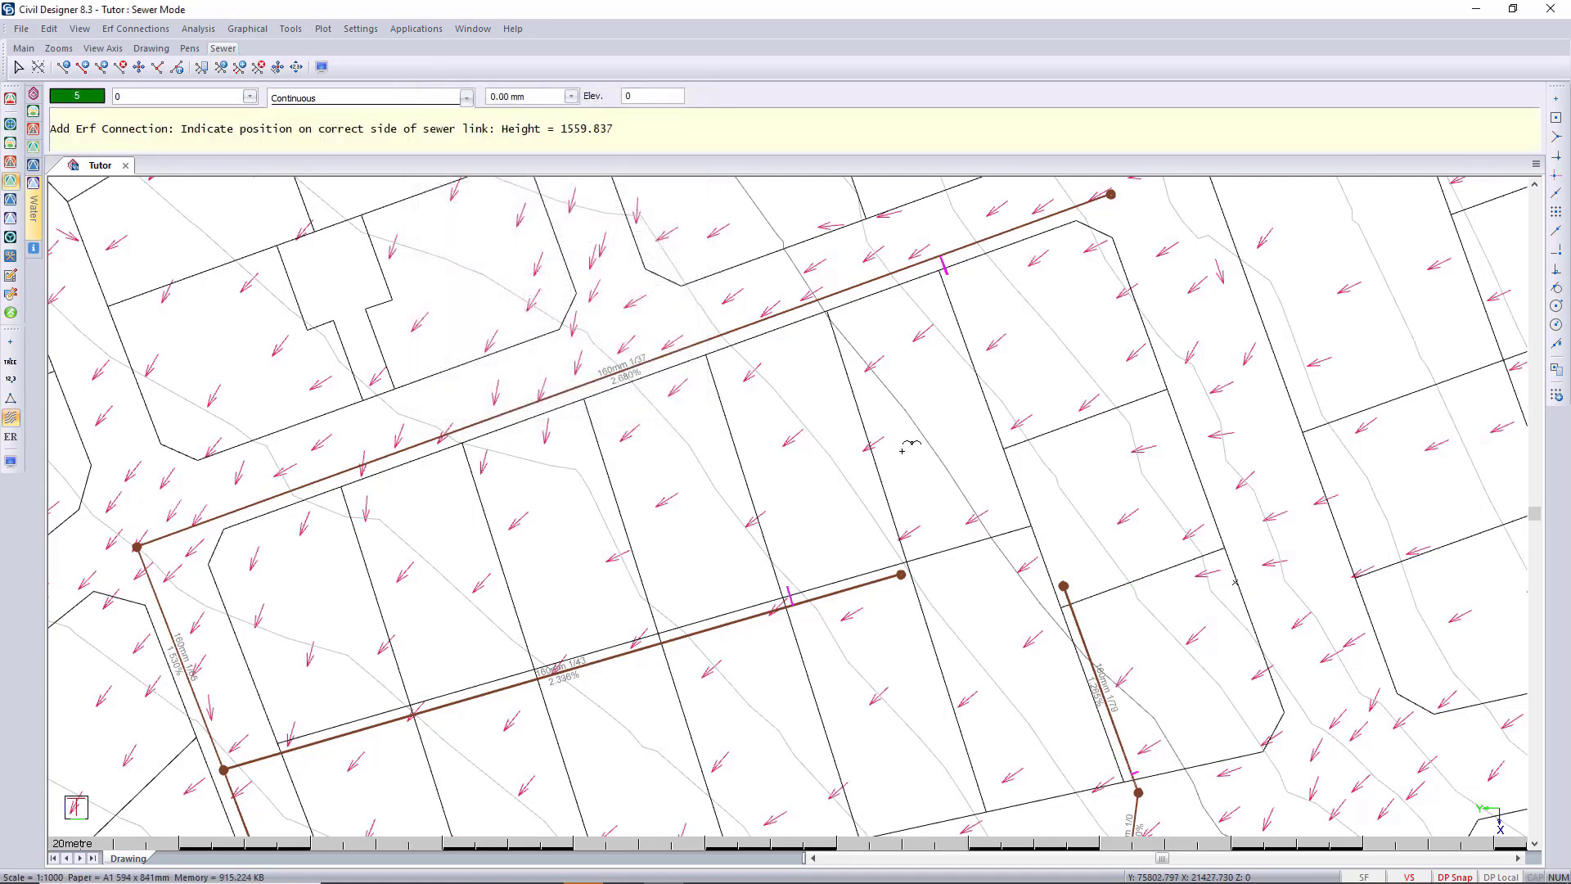
pyautogui.press('Escape')
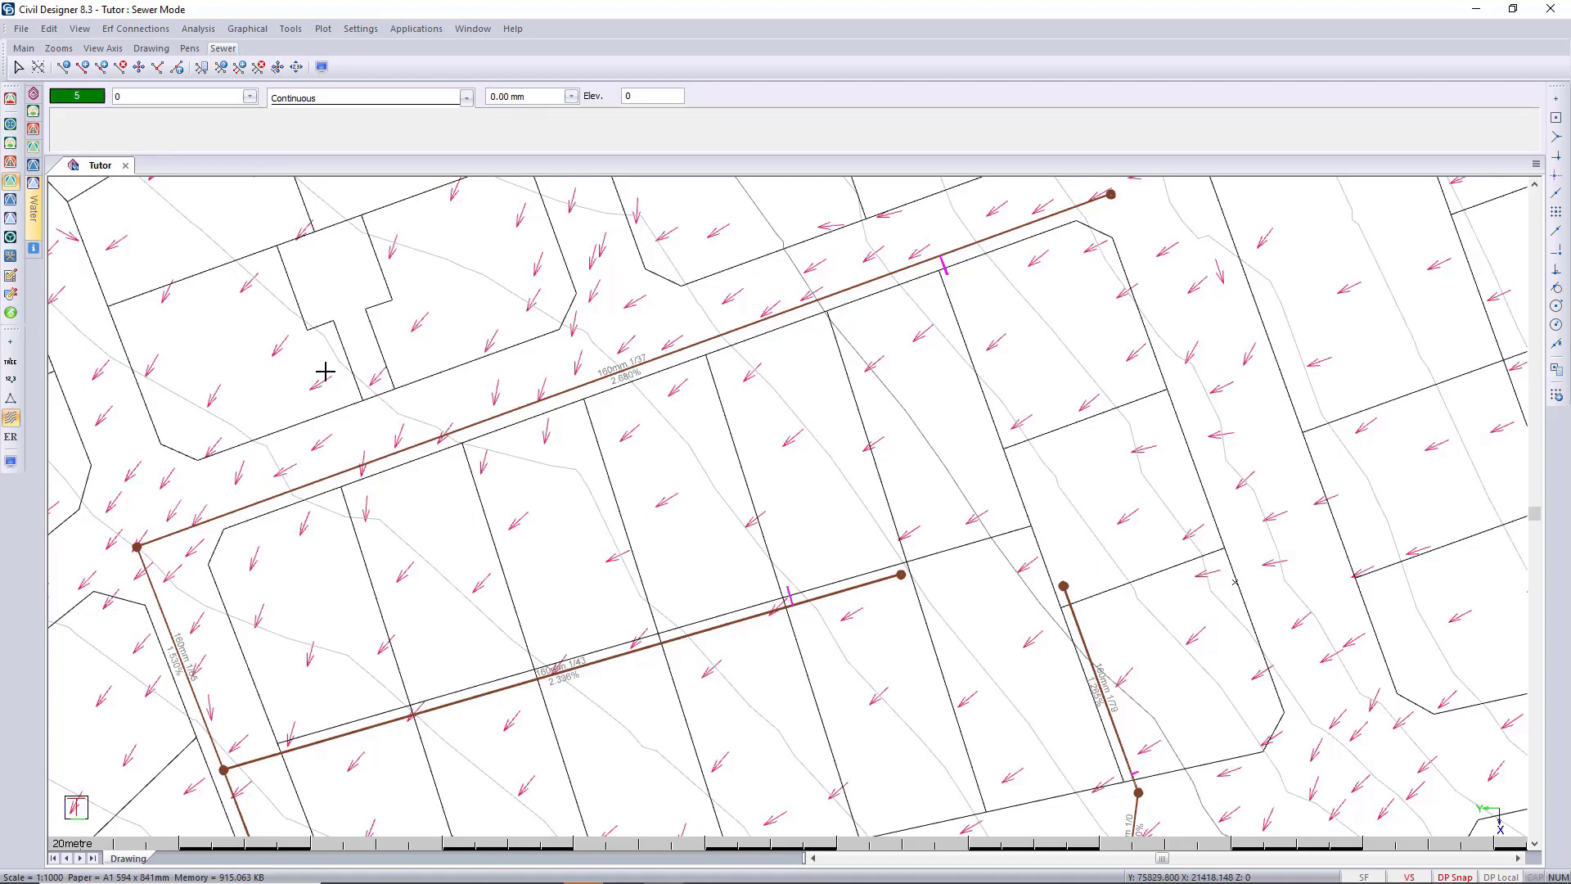
# Turn on the minimum ground level display on each erf in the sewer's erf connection display settings.
pyautogui.click(11, 461)
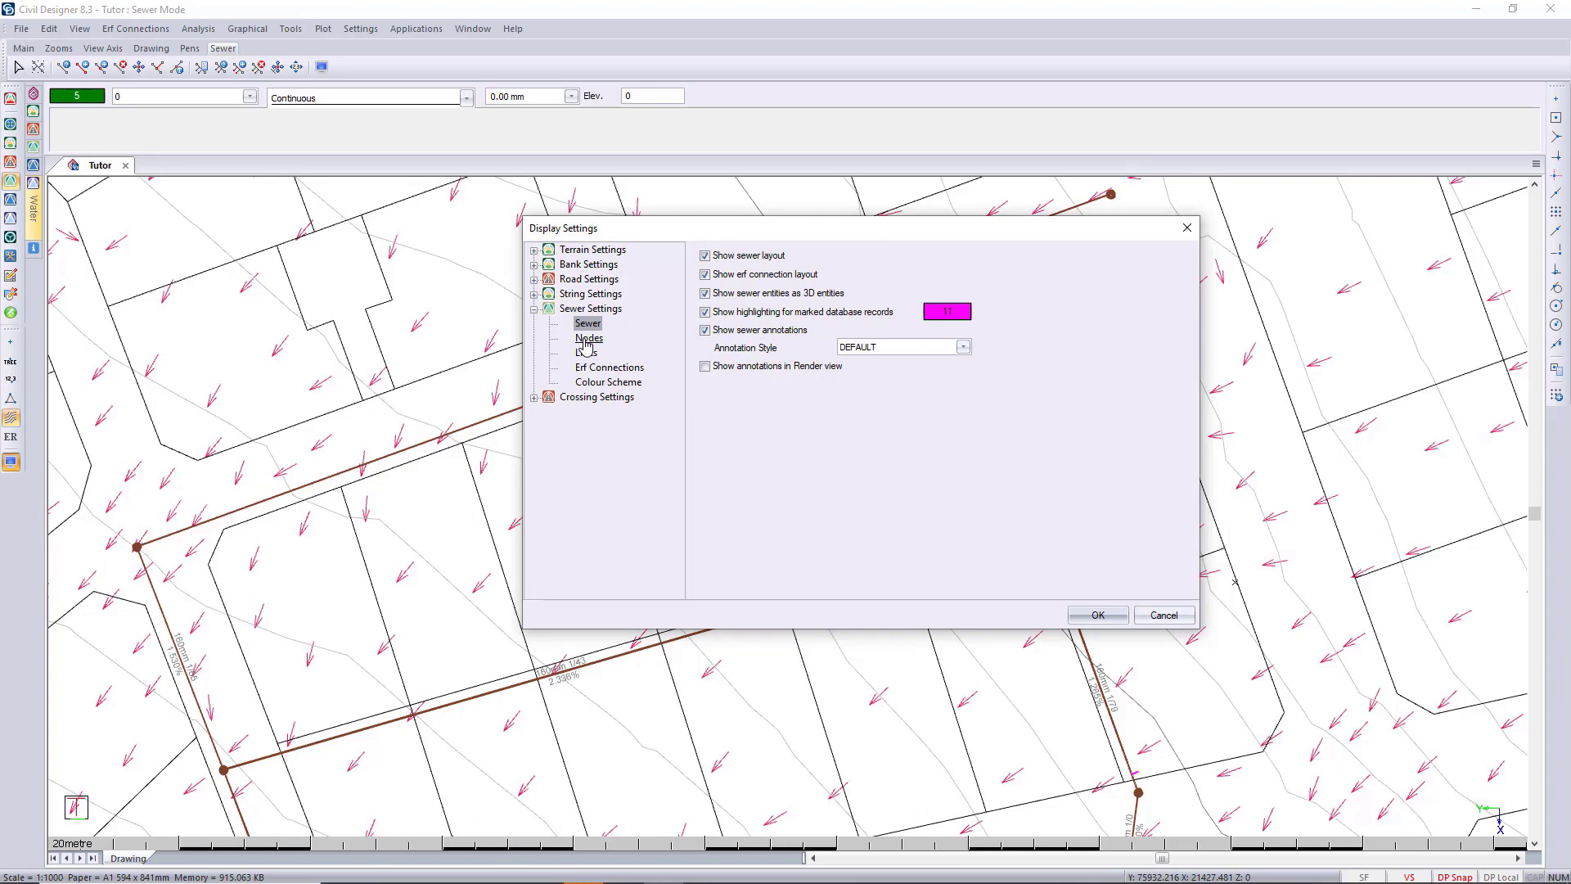
pyautogui.click(607, 367)
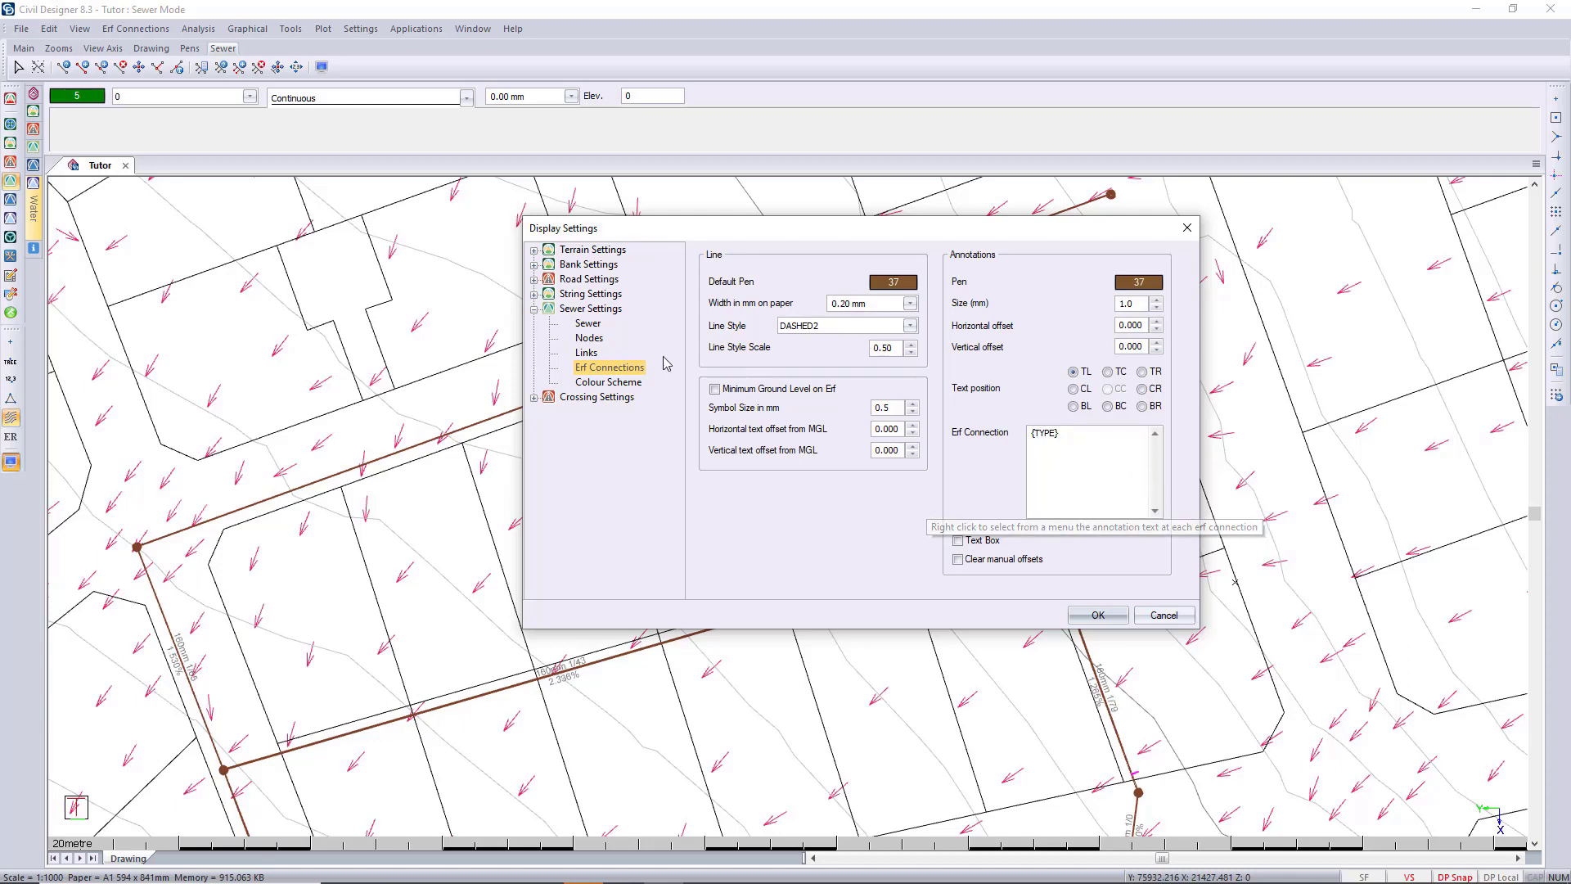
pyautogui.click(716, 389)
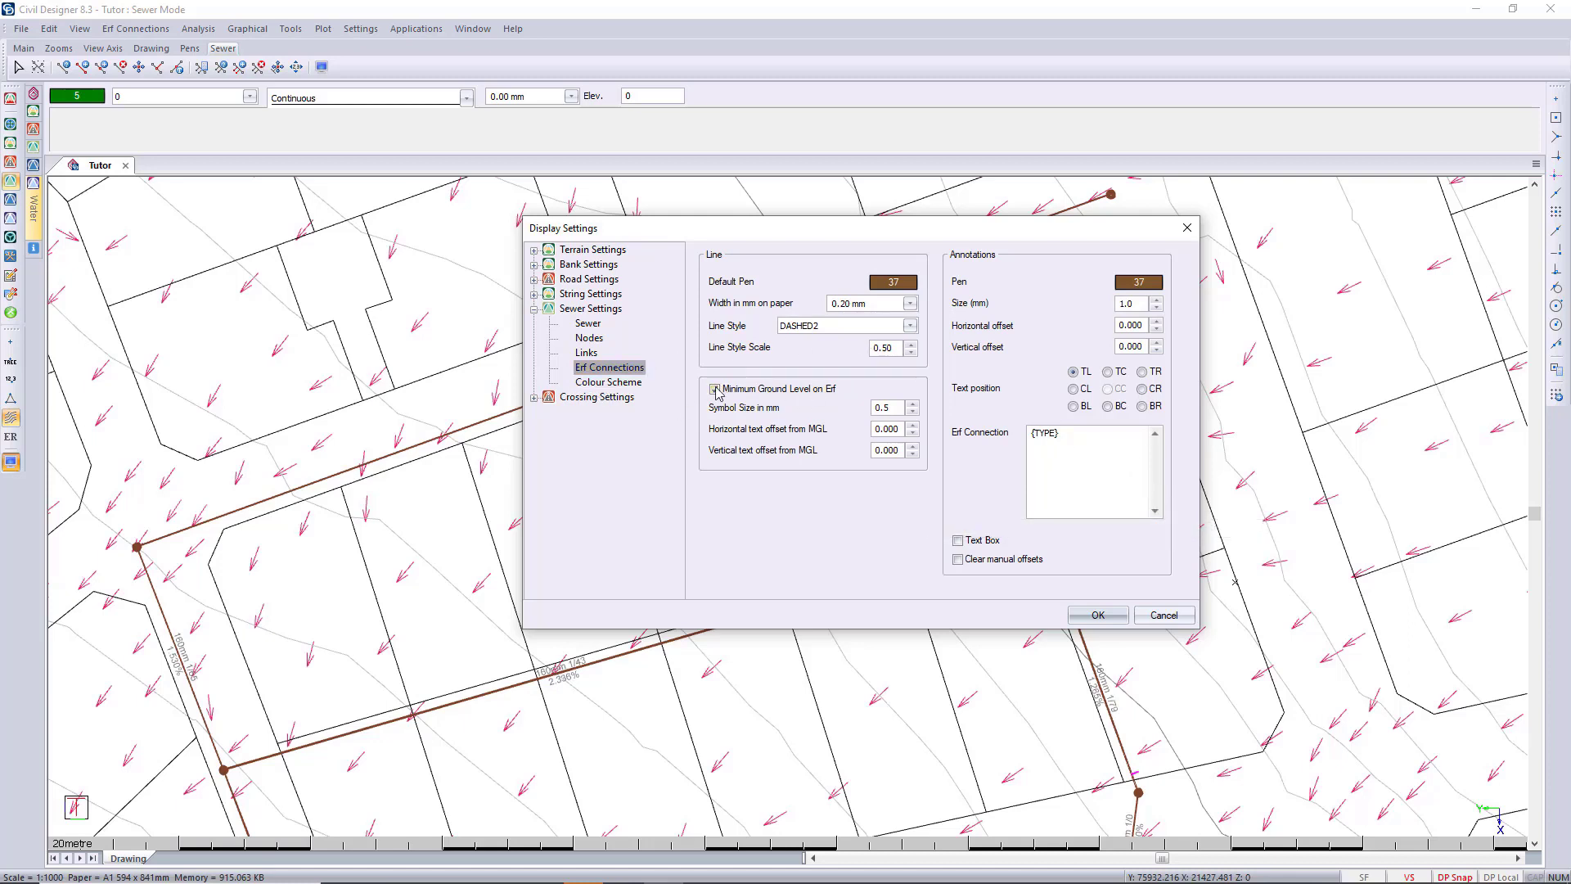
pyautogui.click(1097, 615)
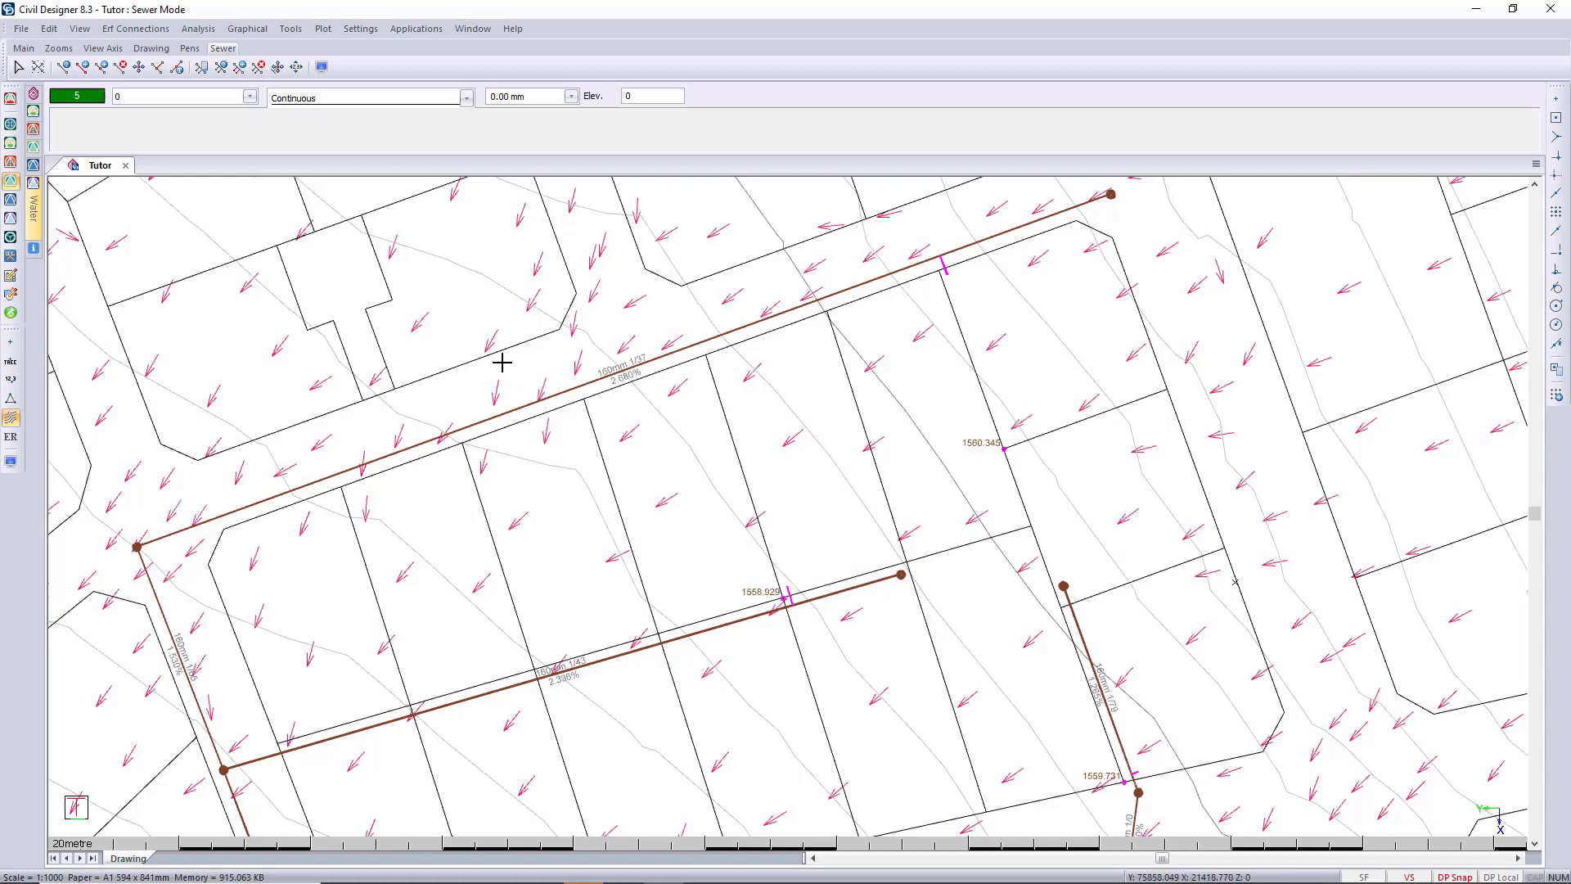
# Analyze all erf connections with screen output, replace the existing node inflows, and close the results after checking each connection type.
pyautogui.click(135, 29)
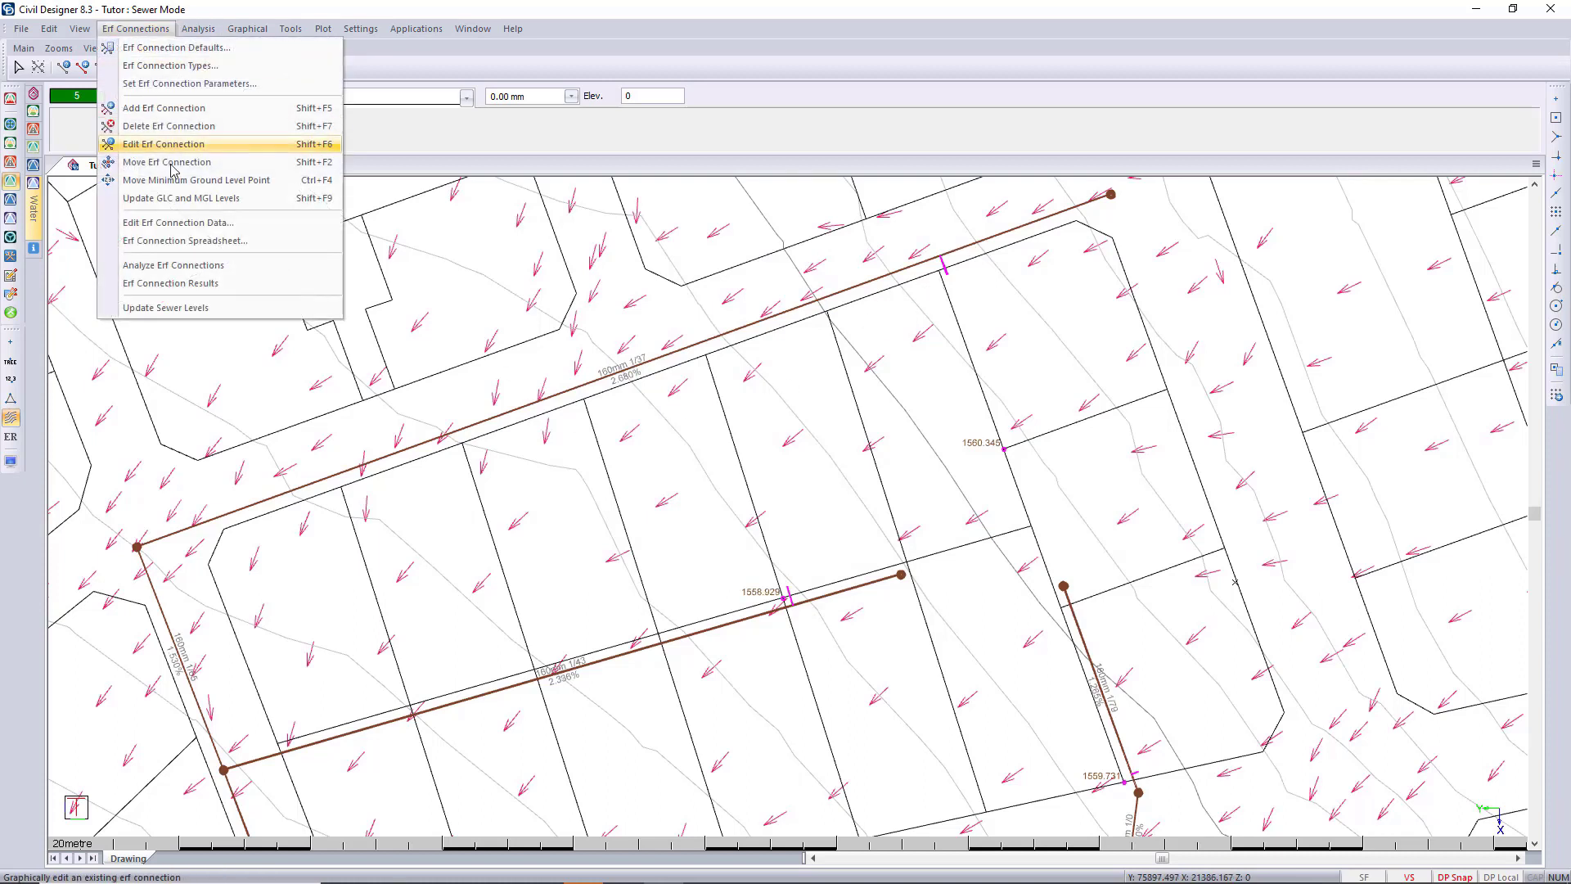
pyautogui.click(220, 267)
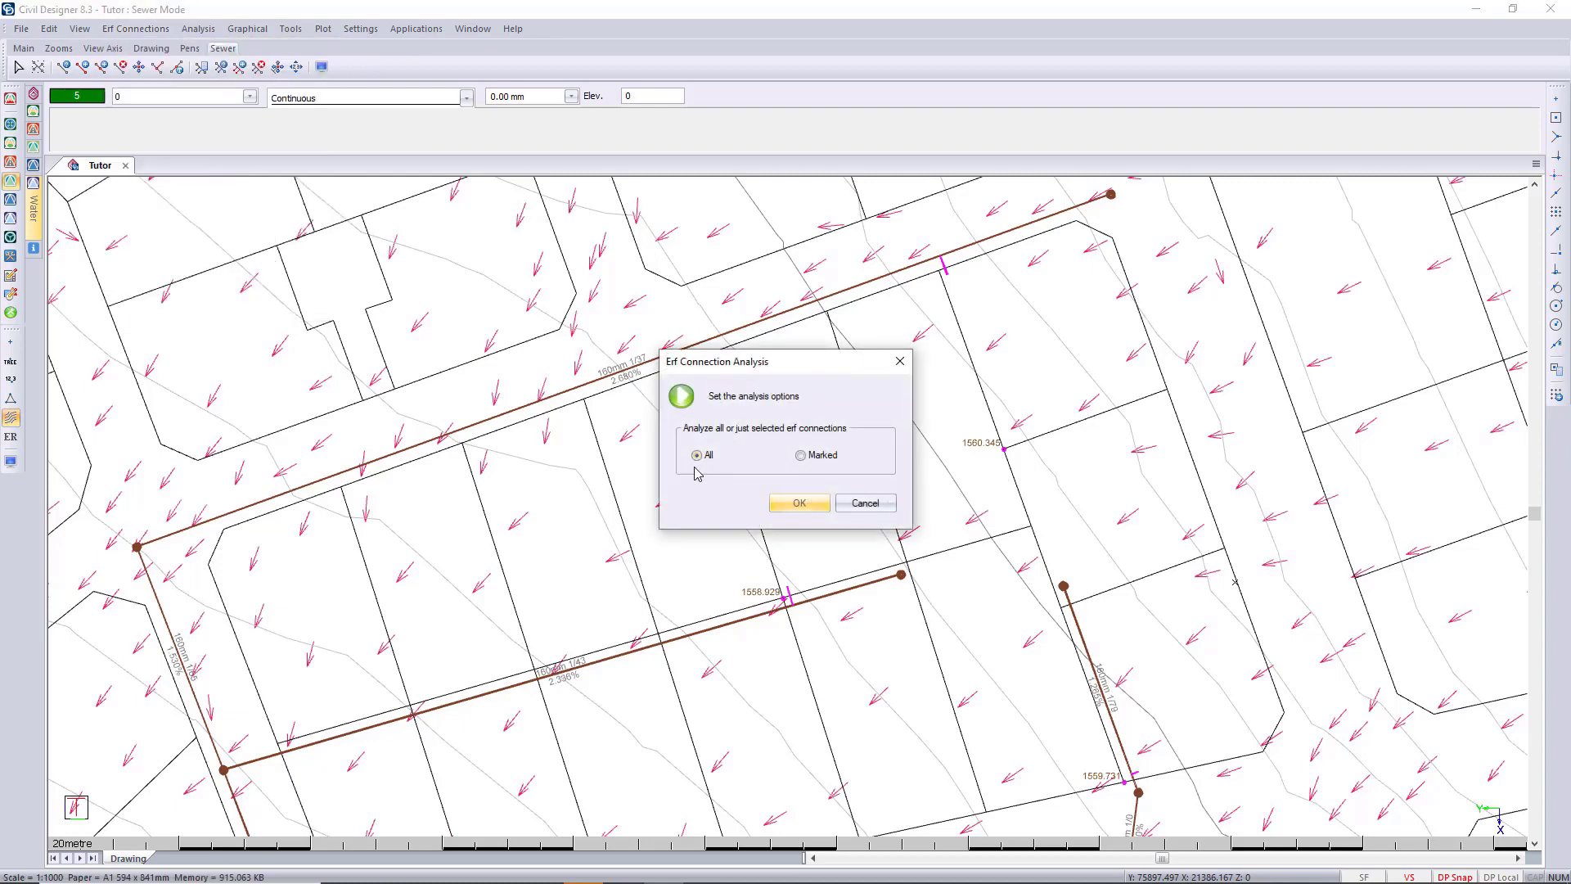
pyautogui.click(798, 503)
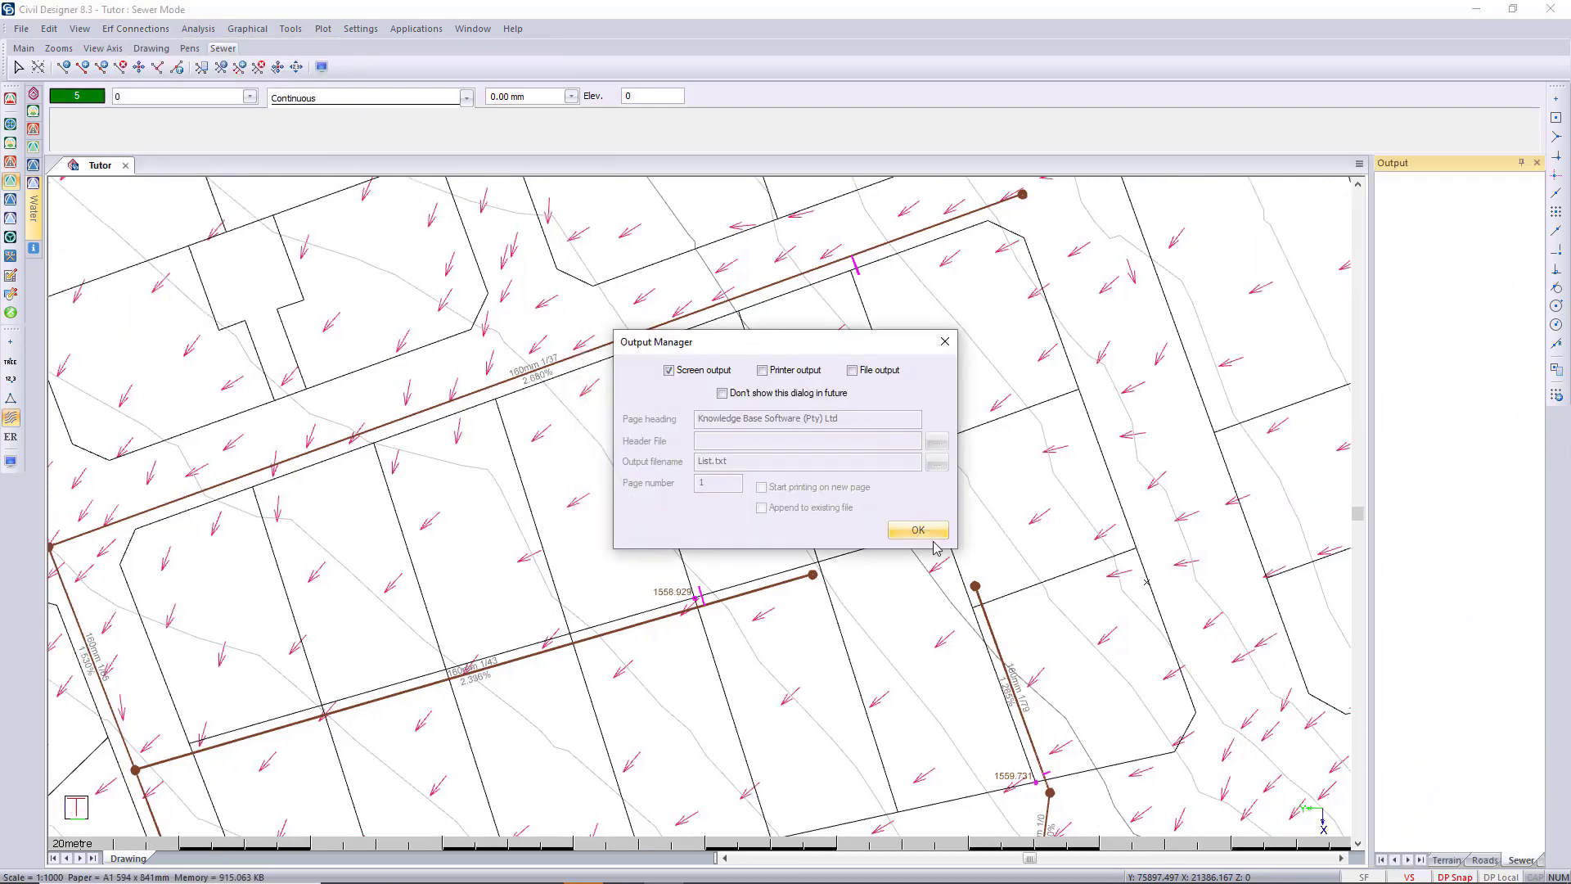
pyautogui.click(917, 531)
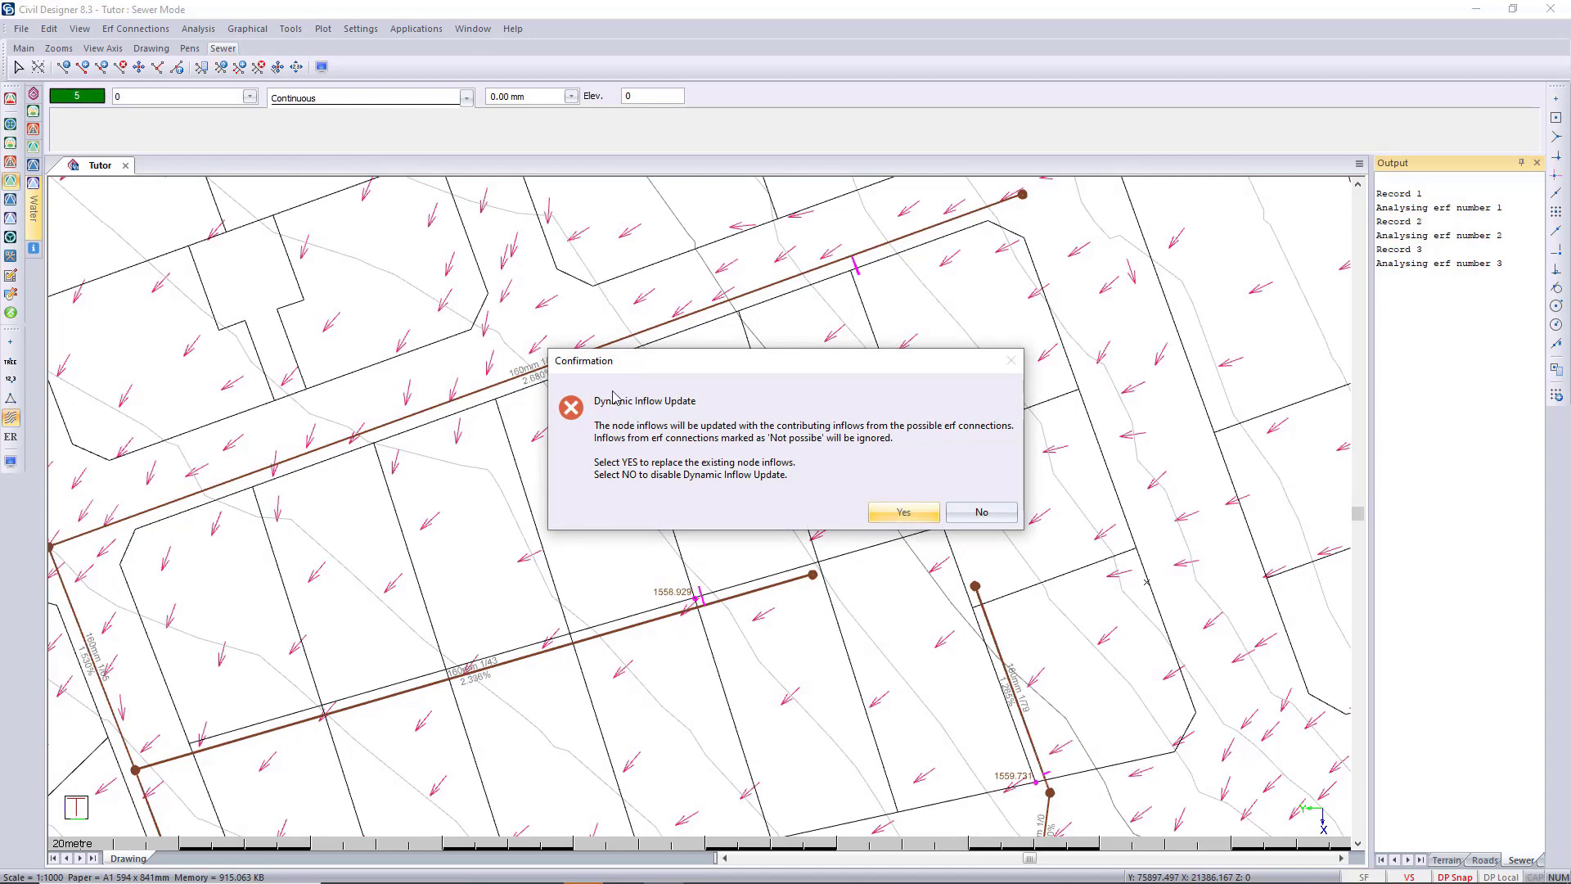
pyautogui.click(915, 513)
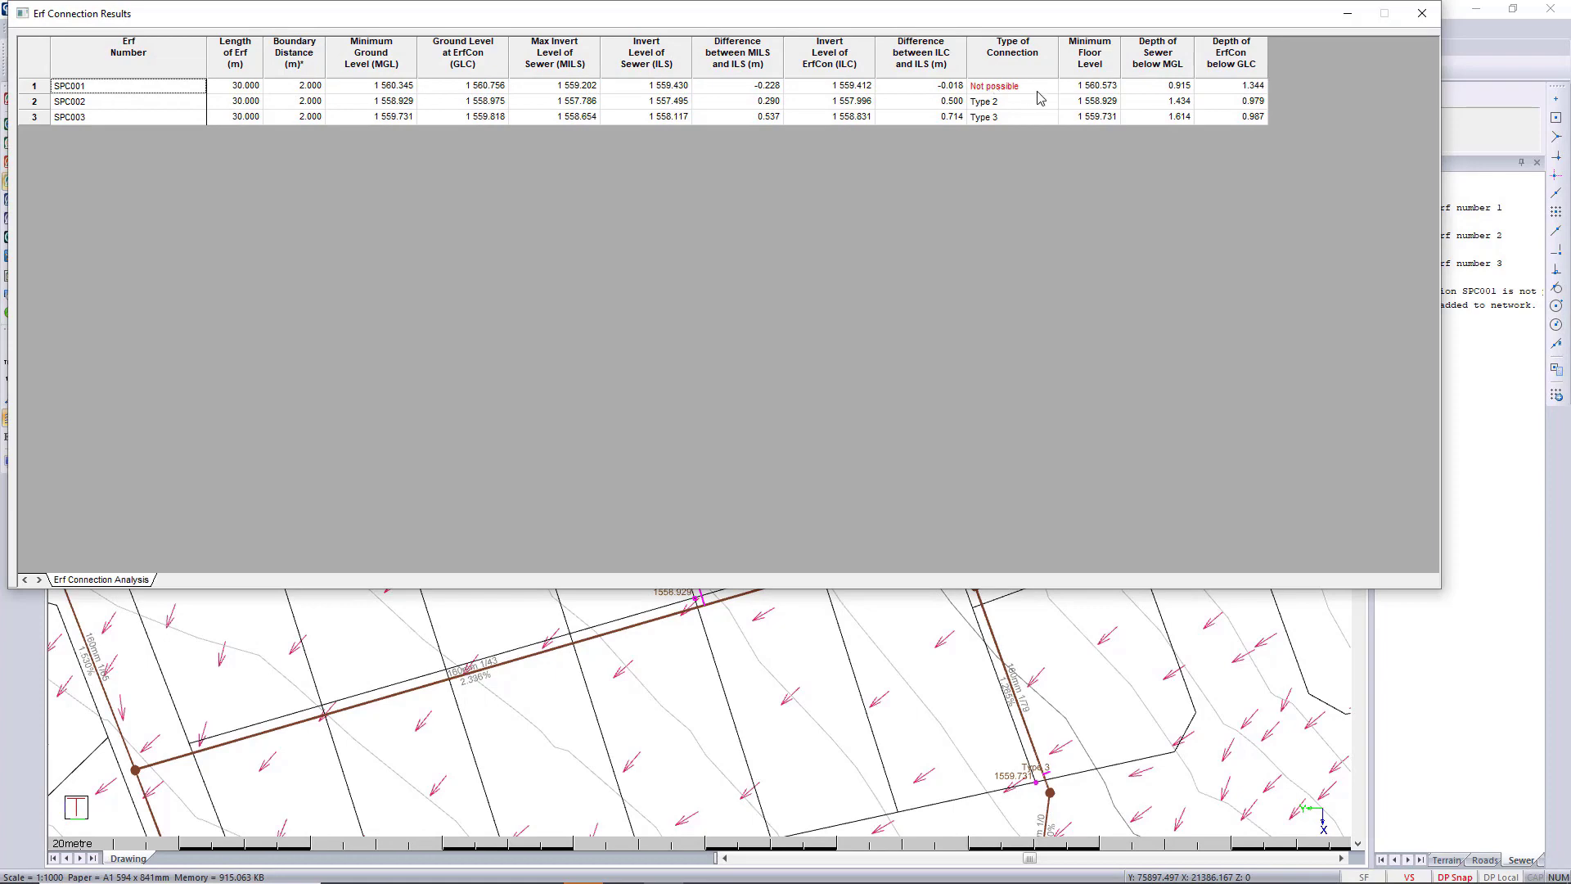
pyautogui.click(1422, 13)
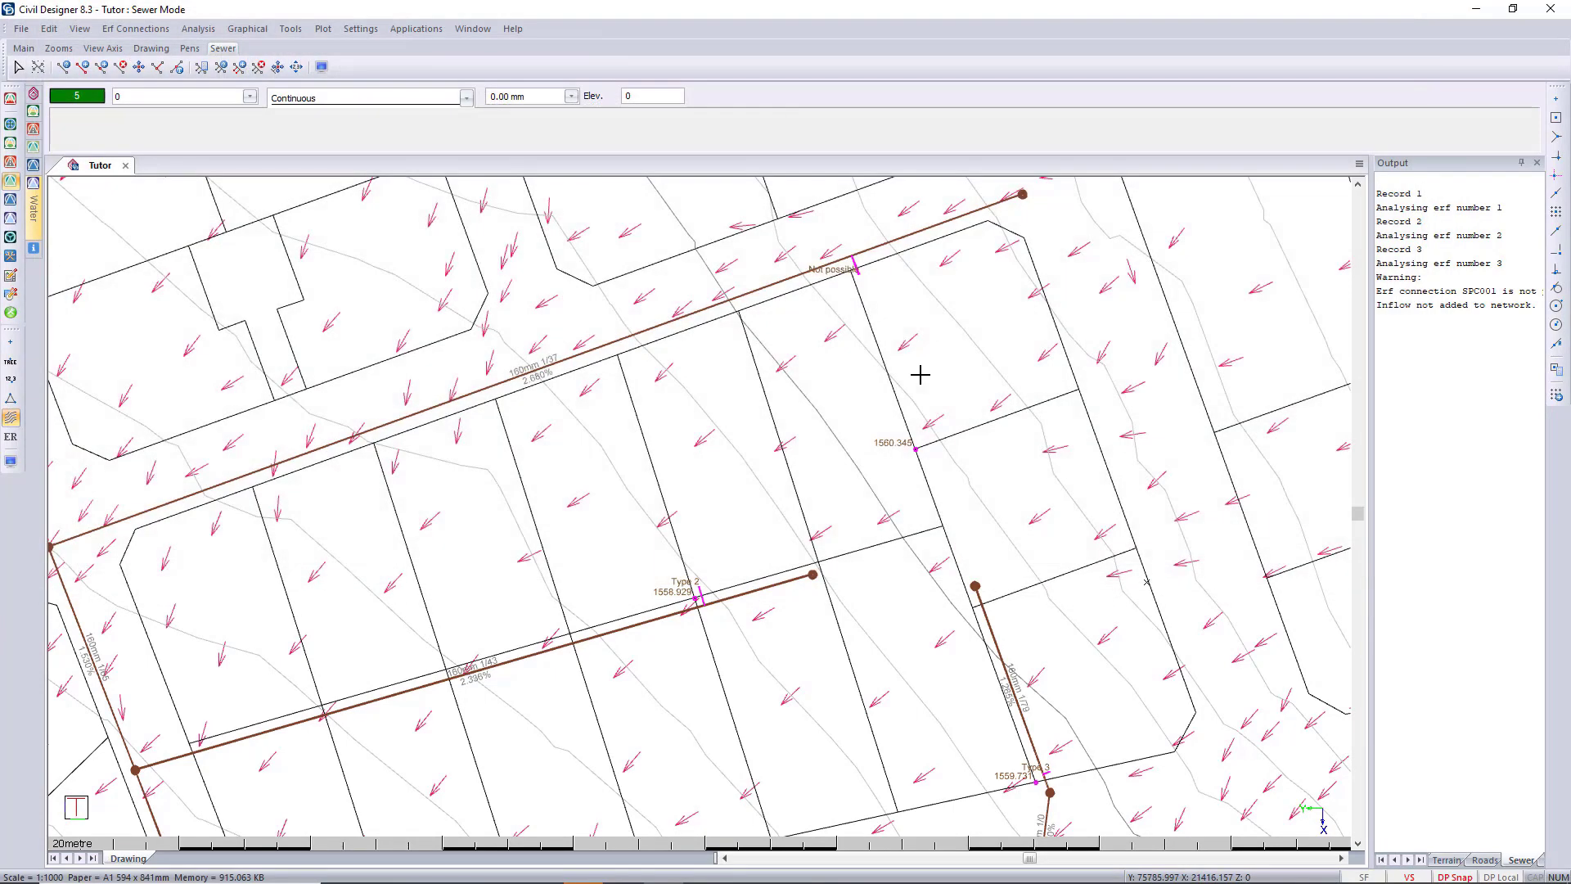
# Examine the road sewer's longsection around the erf connection marked Not possible, and close it.
pyautogui.click(901, 239)
pyautogui.rightClick(901, 239)
pyautogui.moveTo(1050, 559)
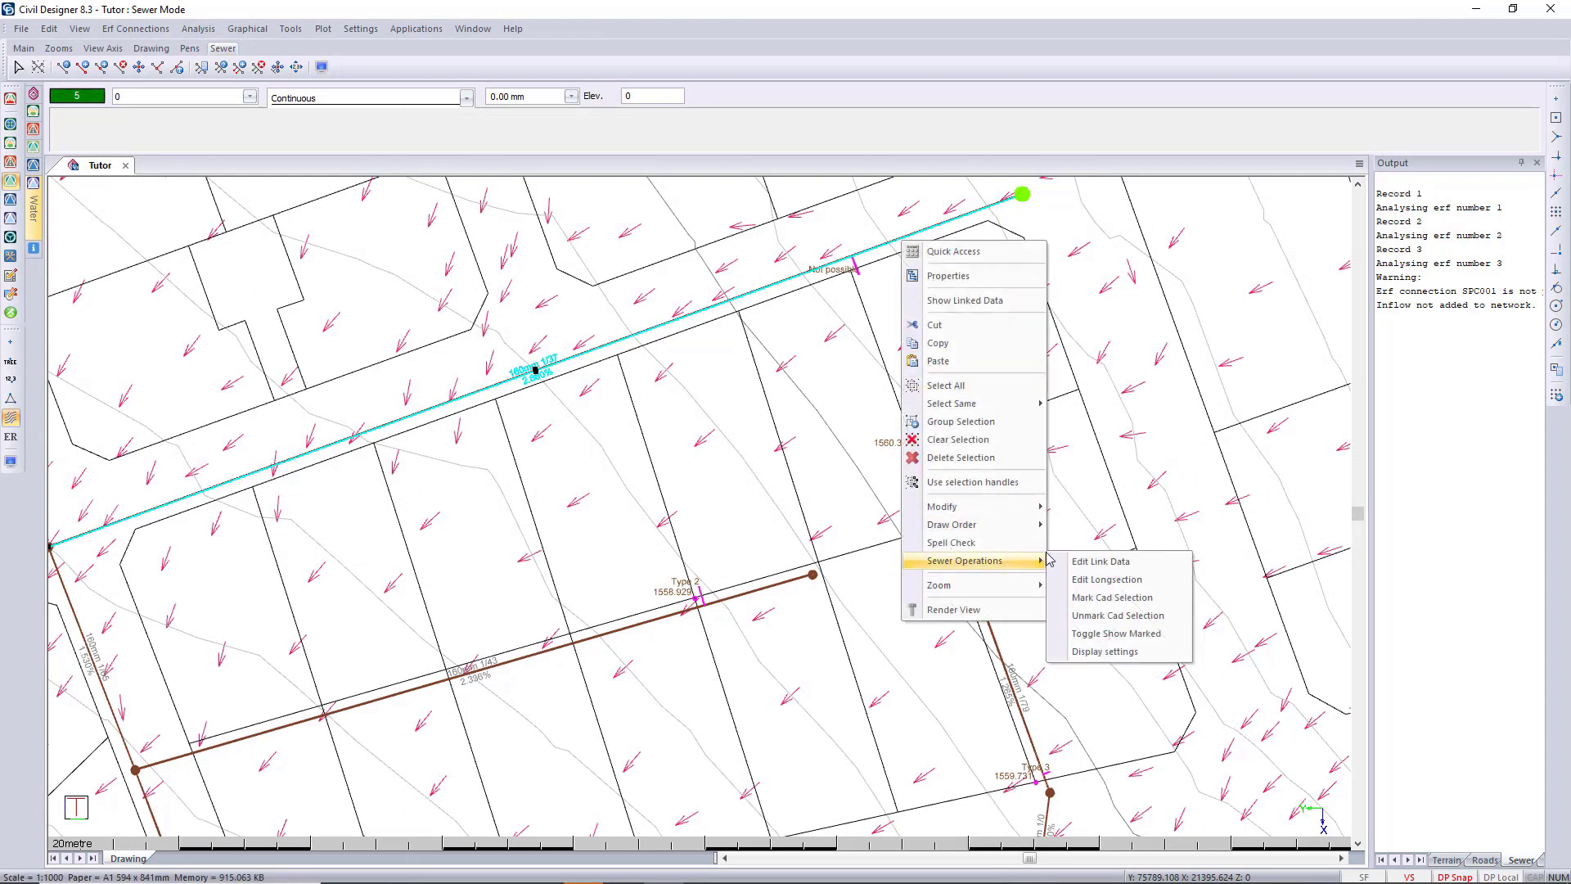
pyautogui.click(1113, 581)
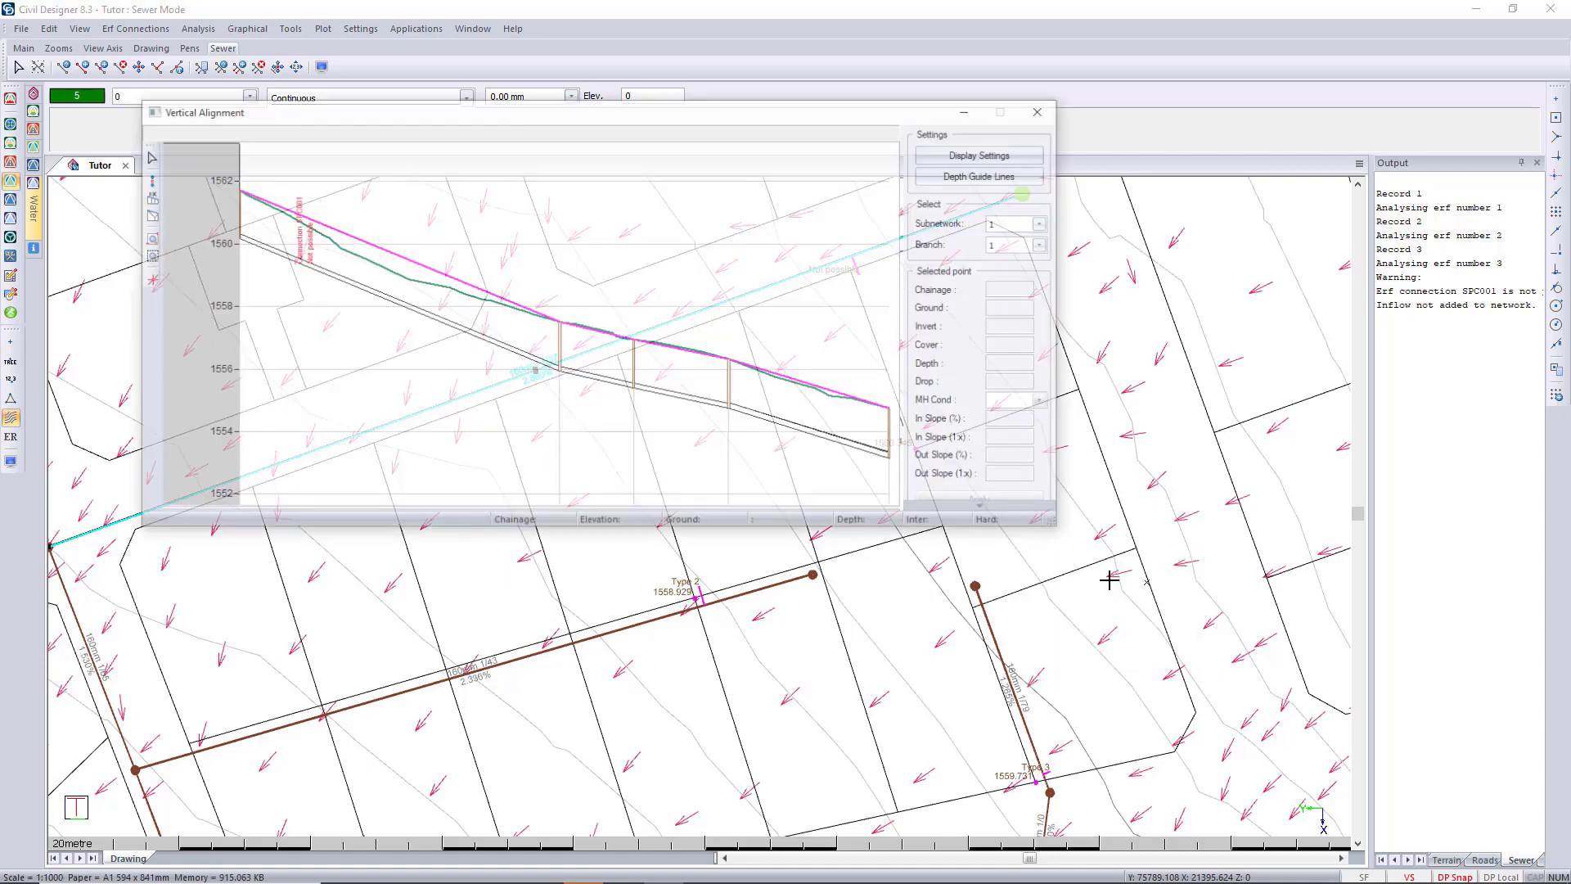
pyautogui.scroll(3, 395, 333)
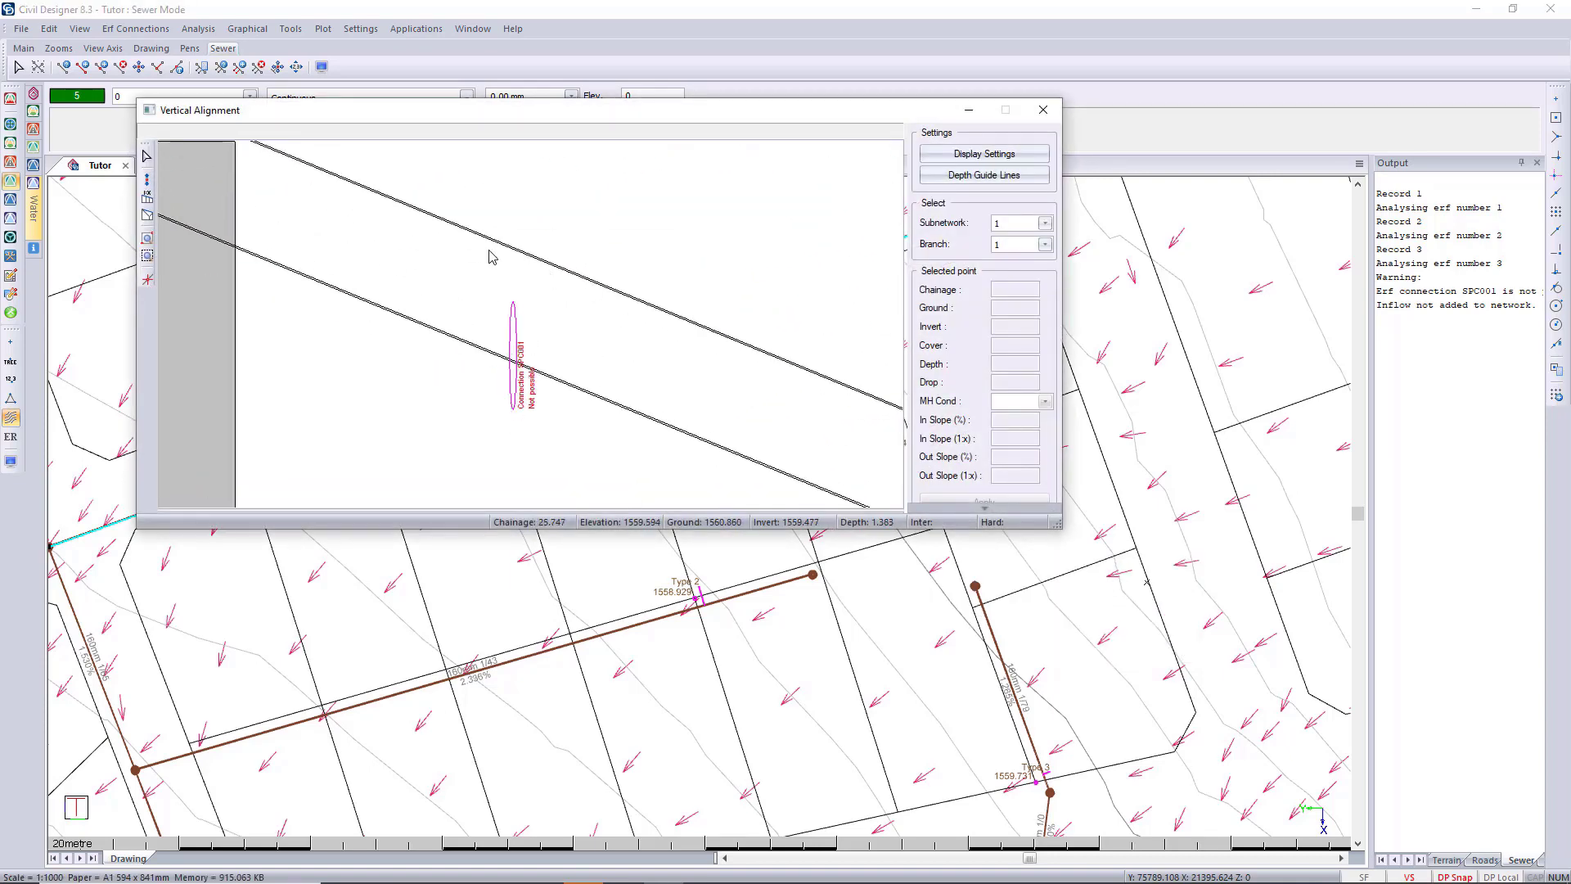
pyautogui.click(1043, 112)
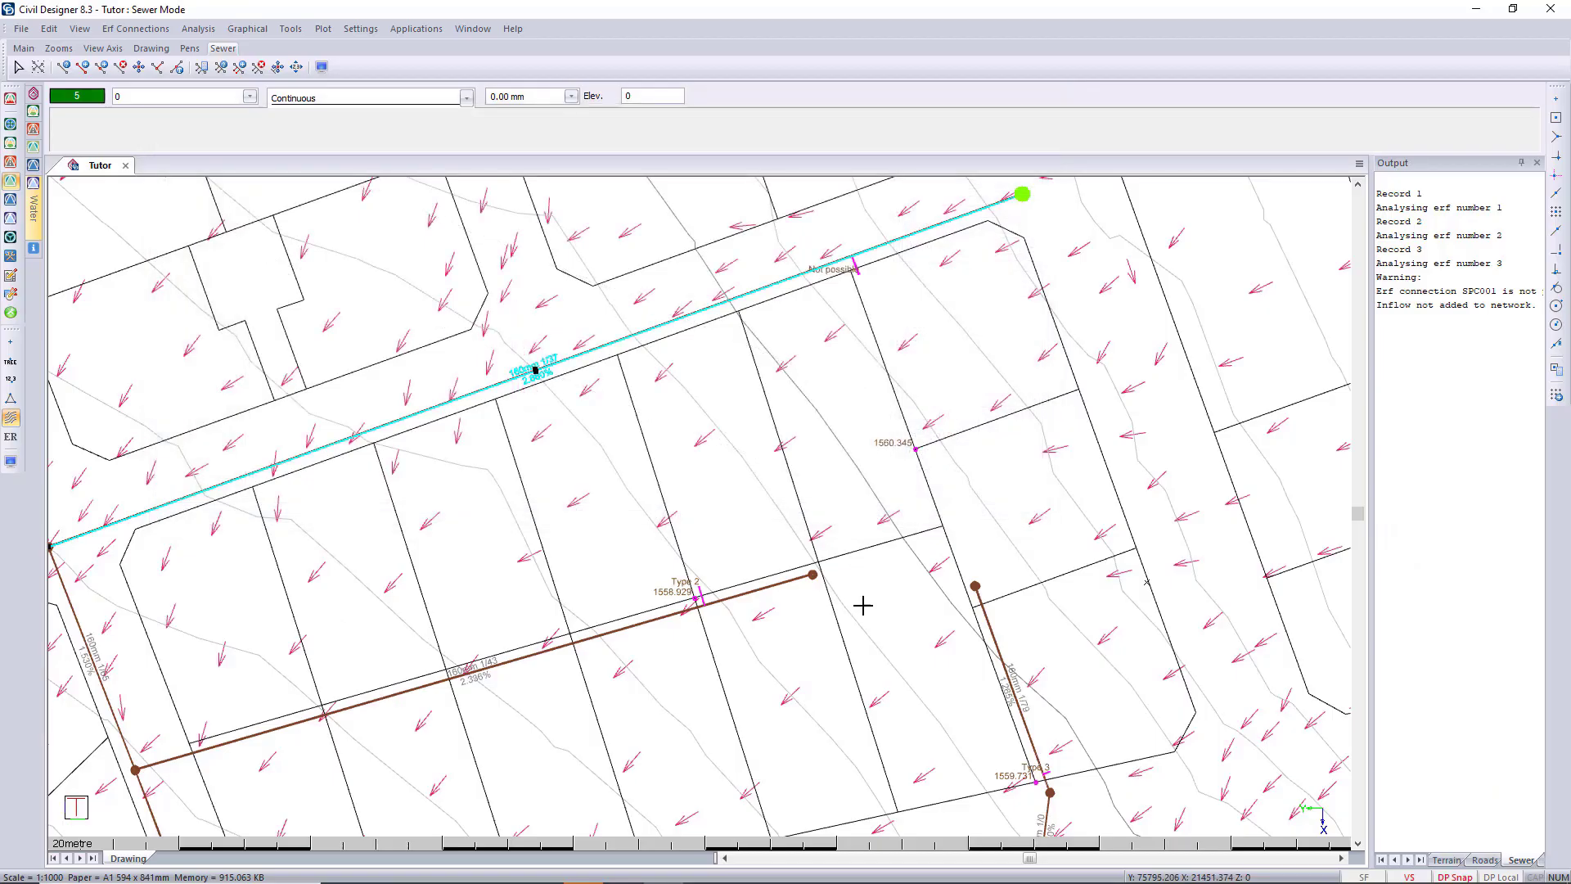
# Add the {DEPTH} annotation to the node text for 1200 Round Precast nodes in the sewer display settings.
pyautogui.moveTo(876, 561); pyautogui.dragTo(852, 540, button='middle')
pyautogui.moveTo(786, 383); pyautogui.dragTo(742, 500, button='middle')
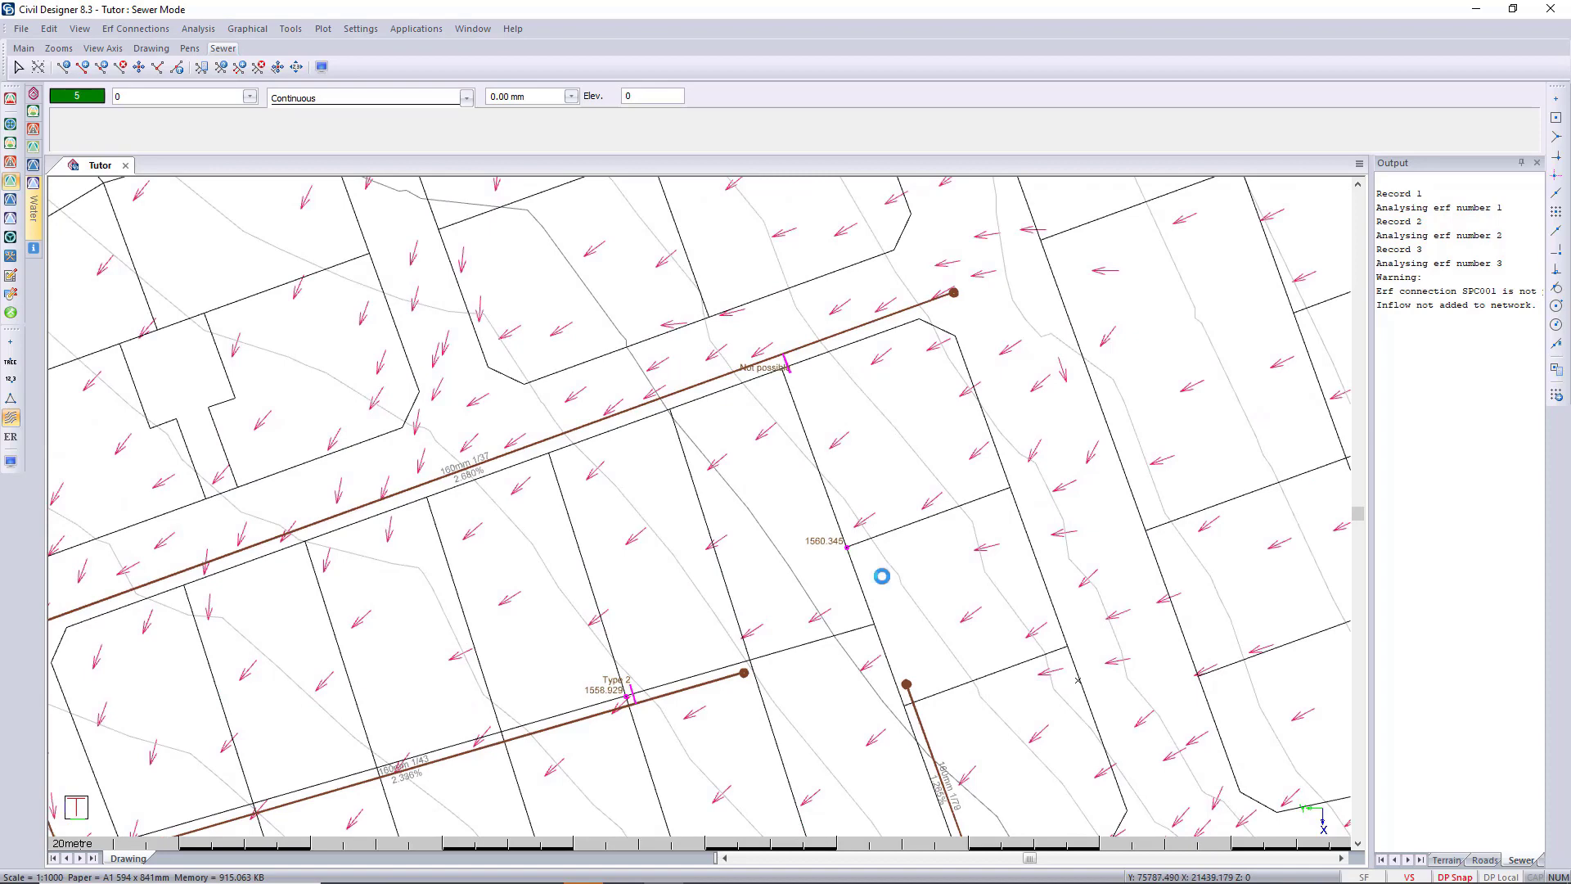
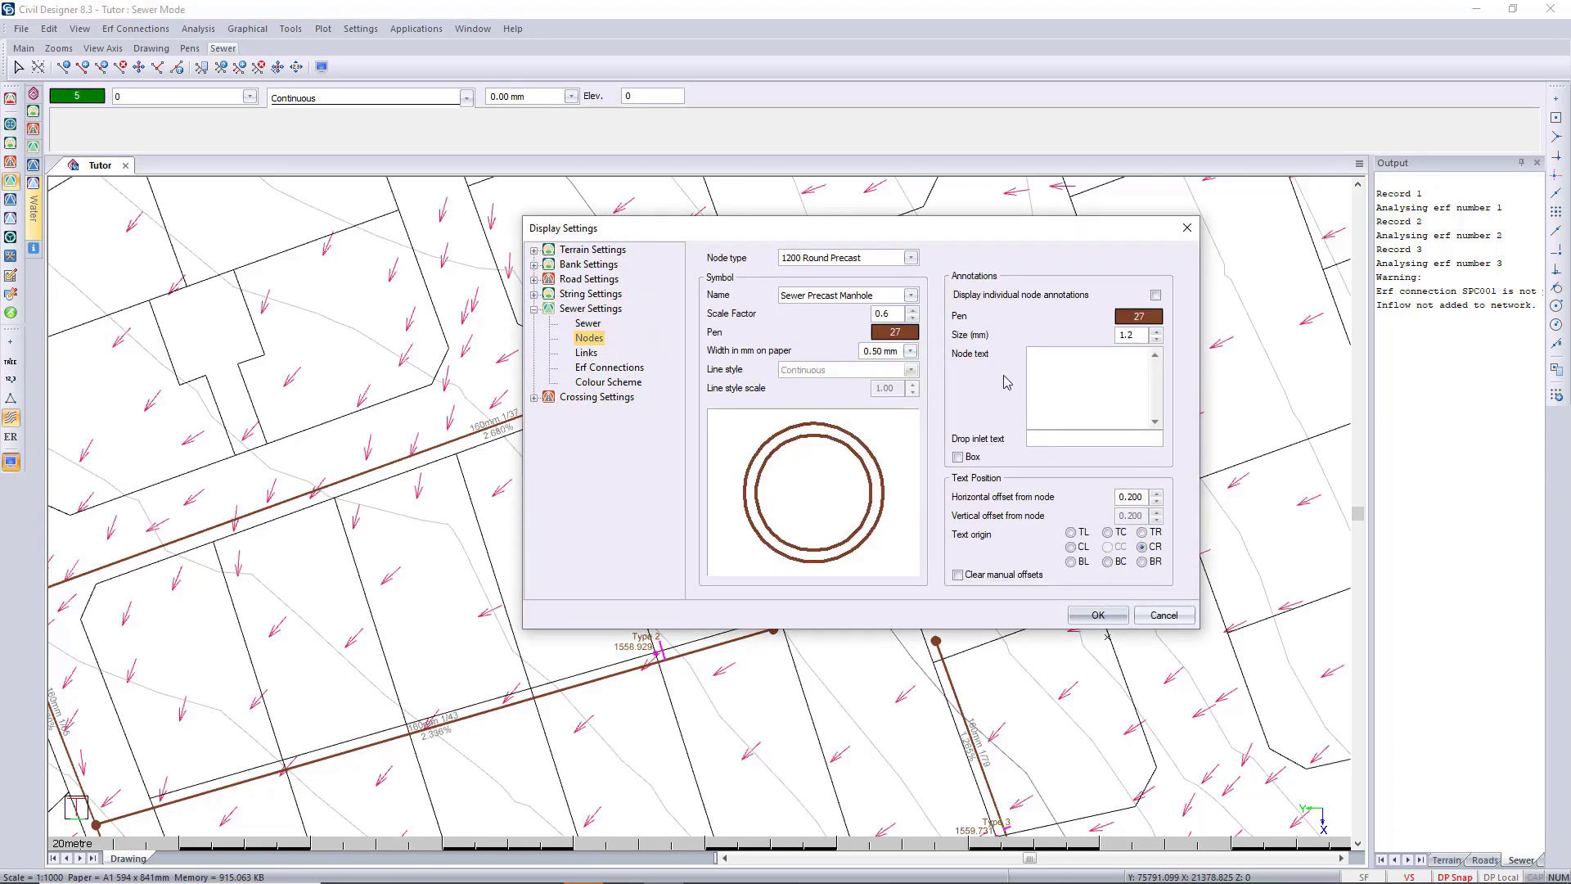
pyautogui.rightClick(1062, 360)
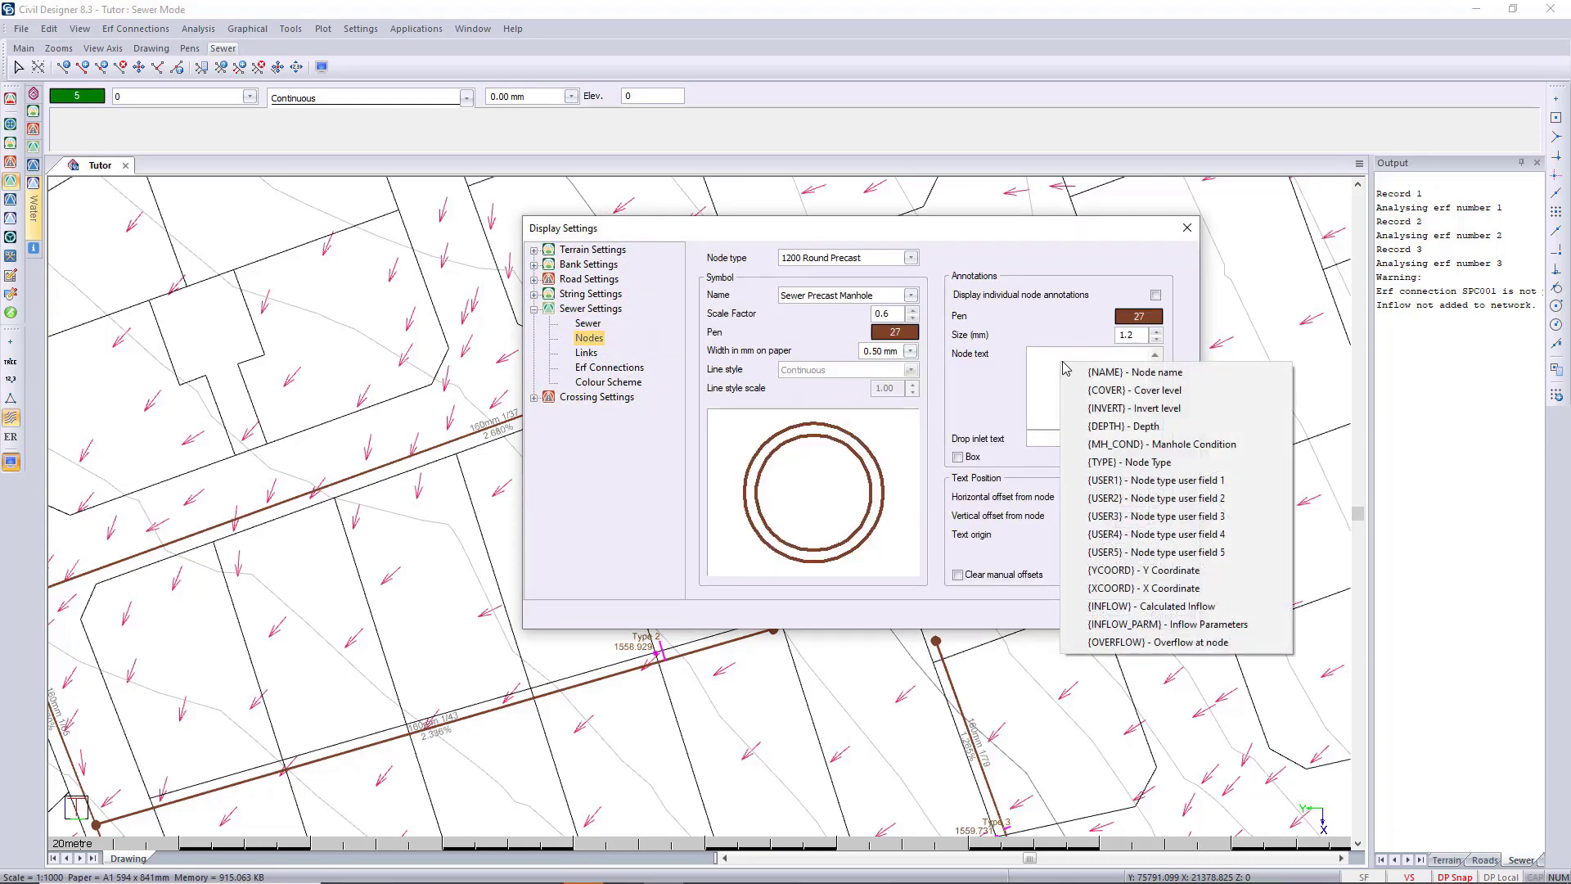
pyautogui.click(1104, 426)
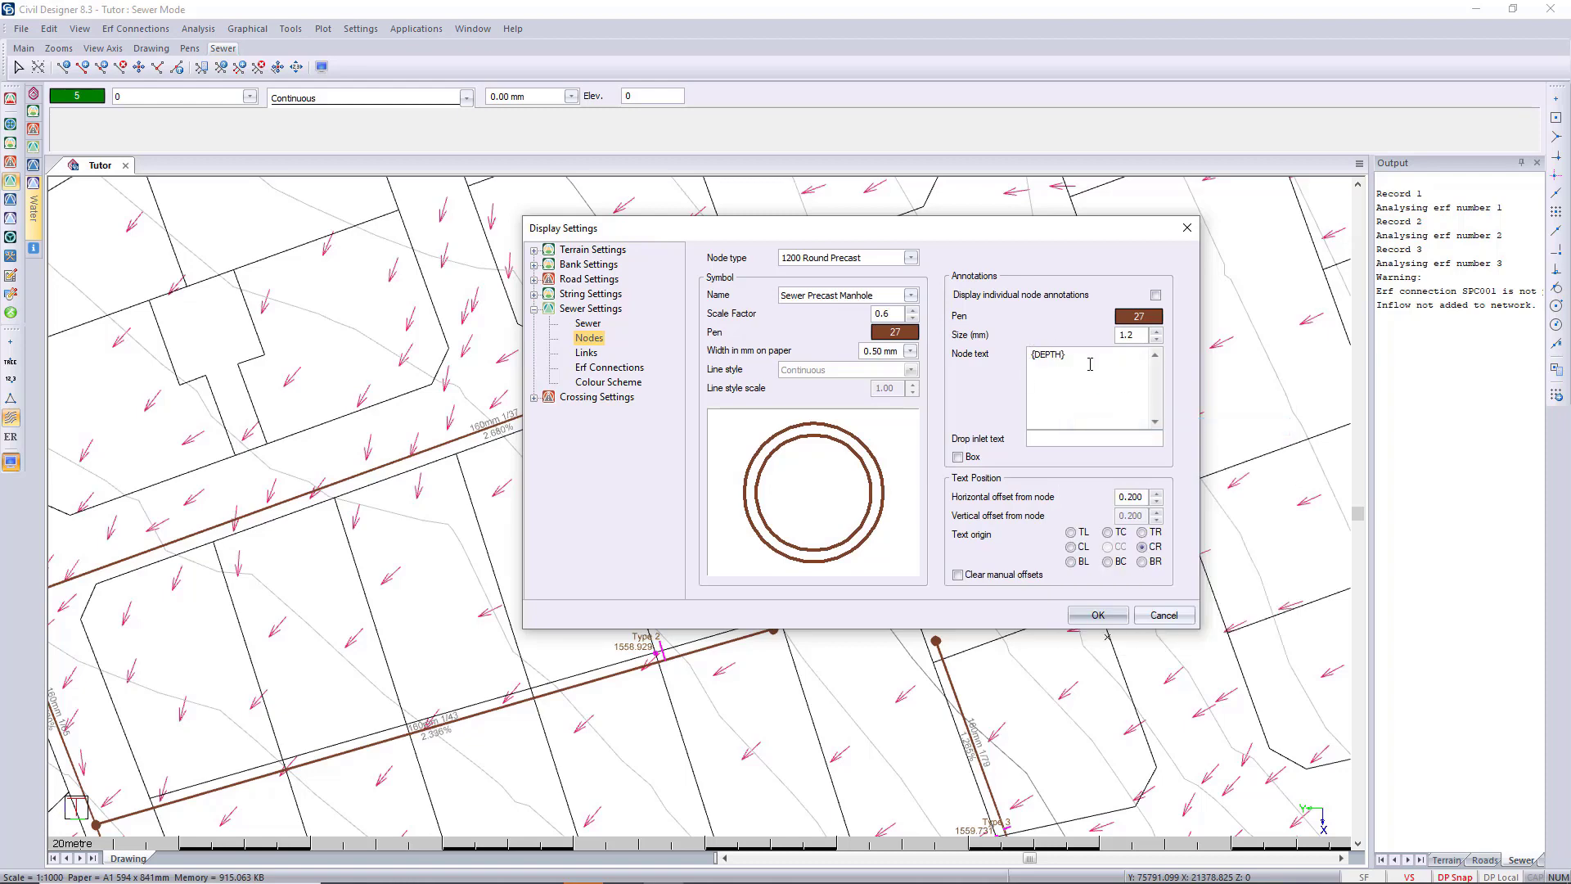
pyautogui.click(1098, 616)
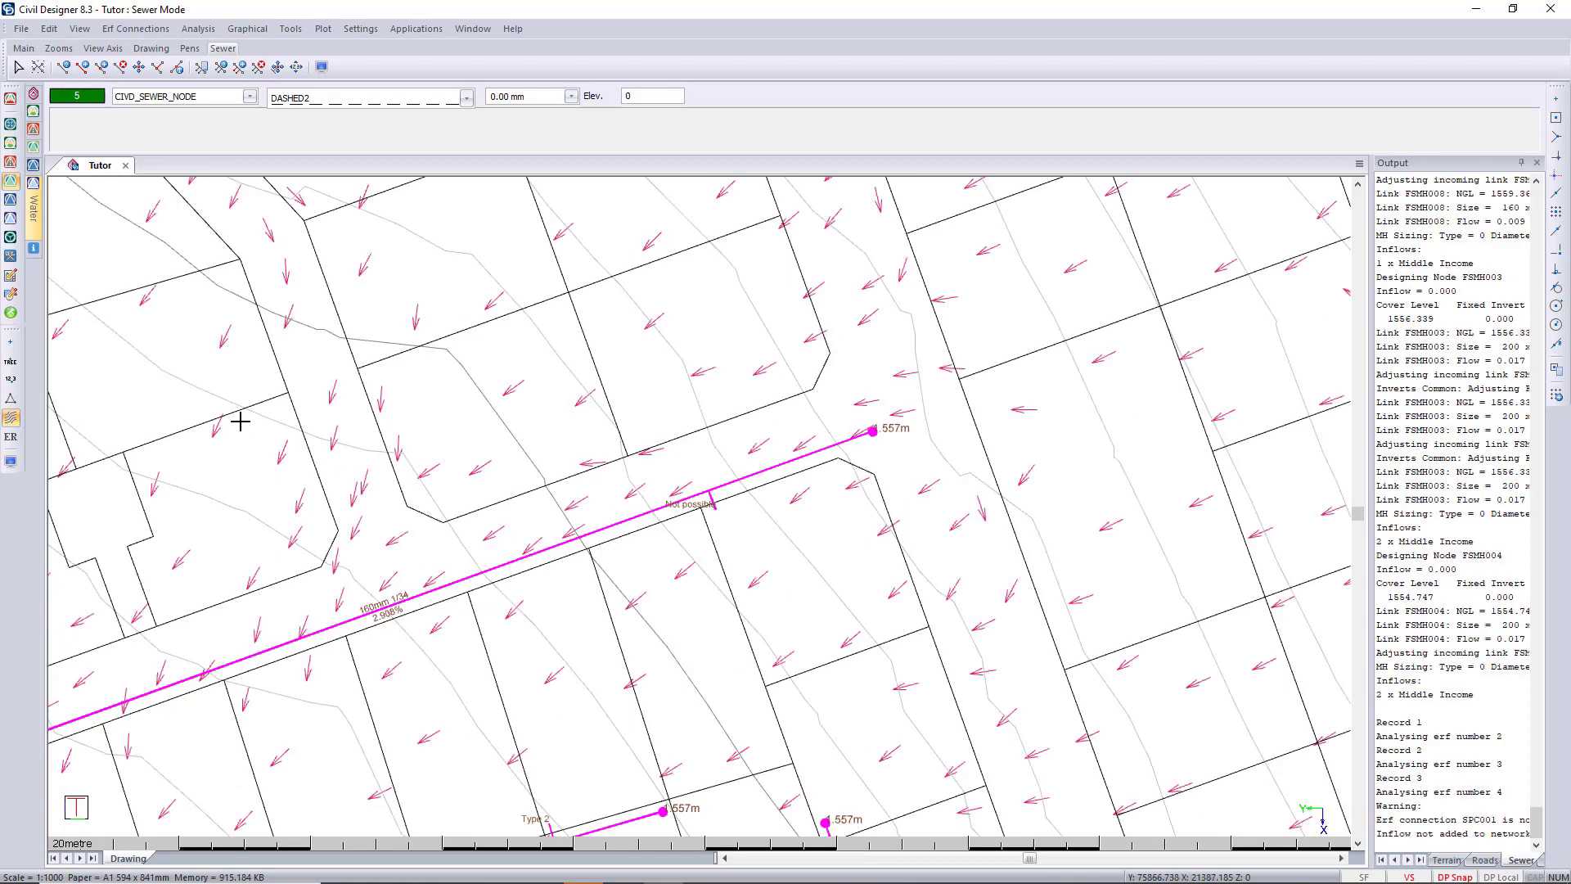
# Update the sewer network levels according to the erf connection levels, allowing invert levels and slopes to be recalculated.
pyautogui.click(149, 32)
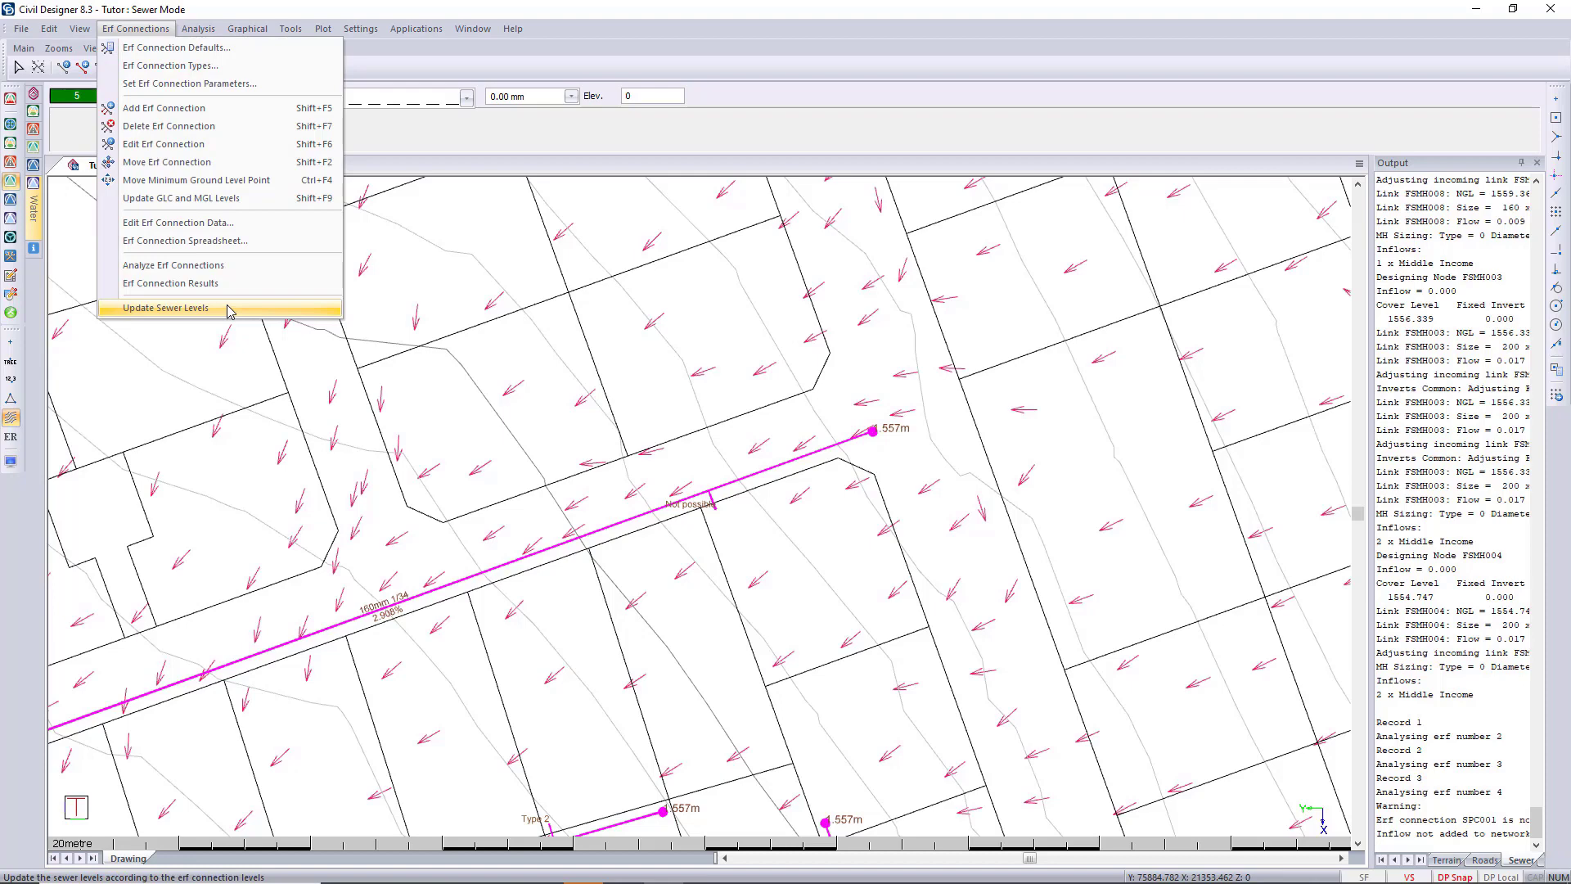
pyautogui.click(166, 308)
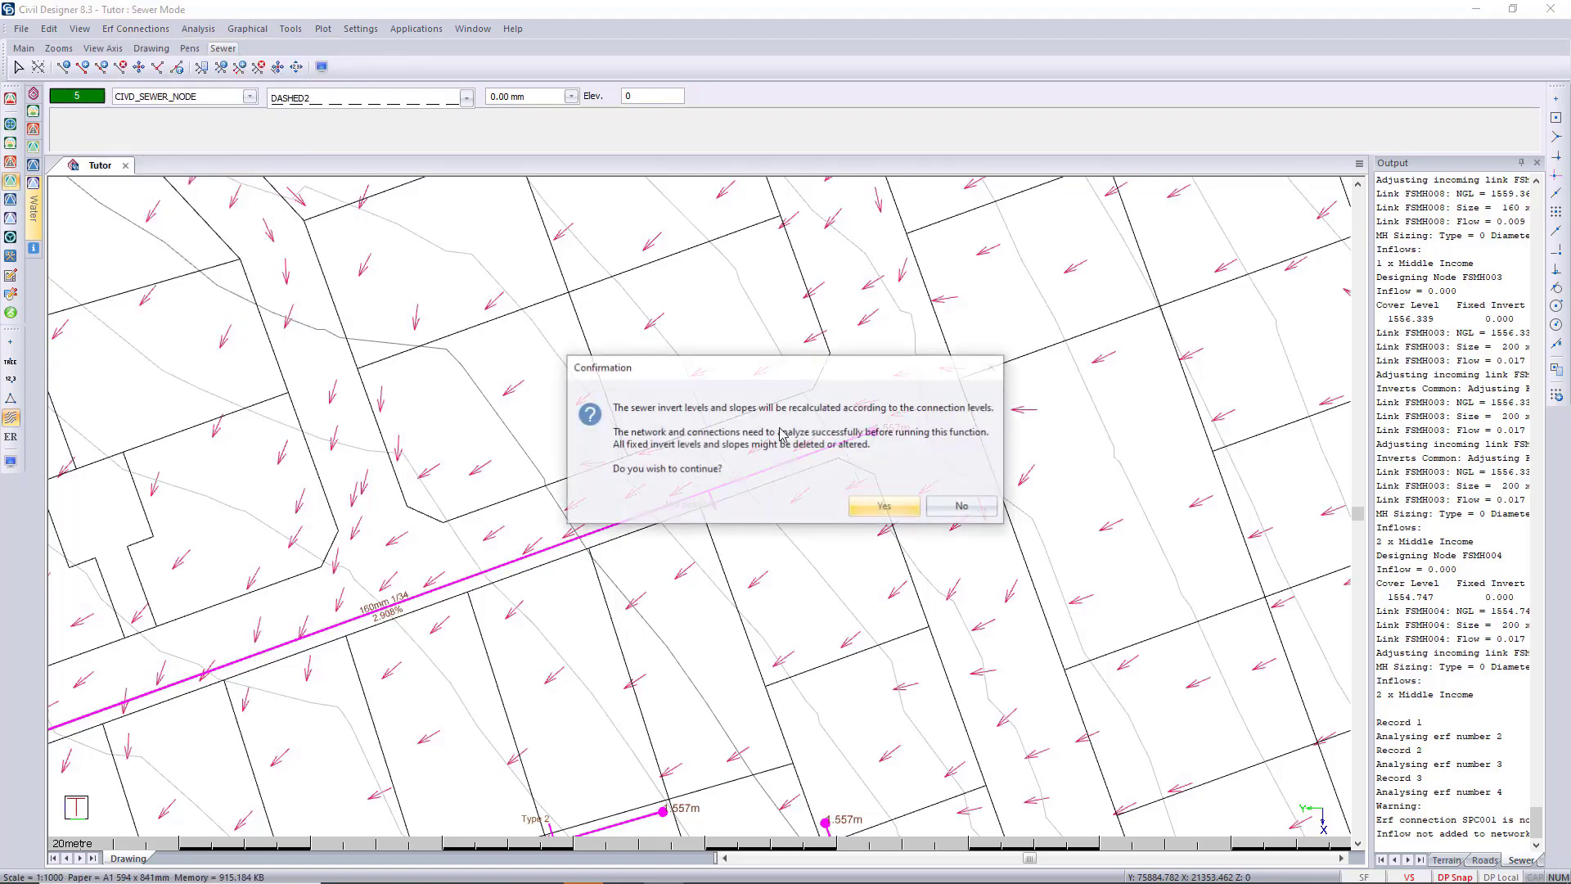
pyautogui.click(883, 508)
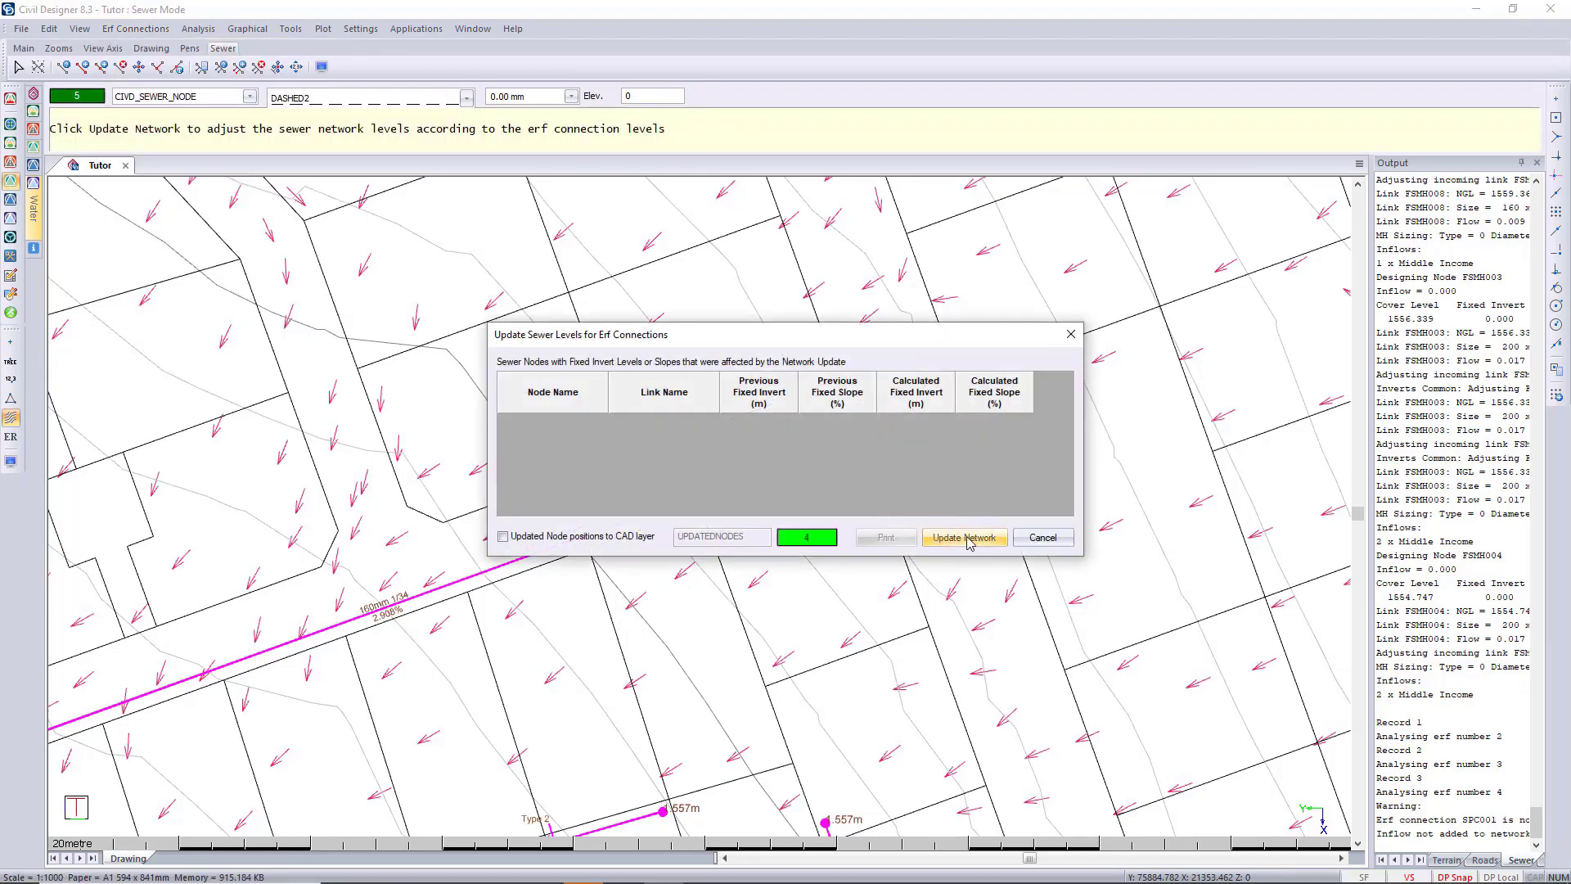
pyautogui.click(967, 542)
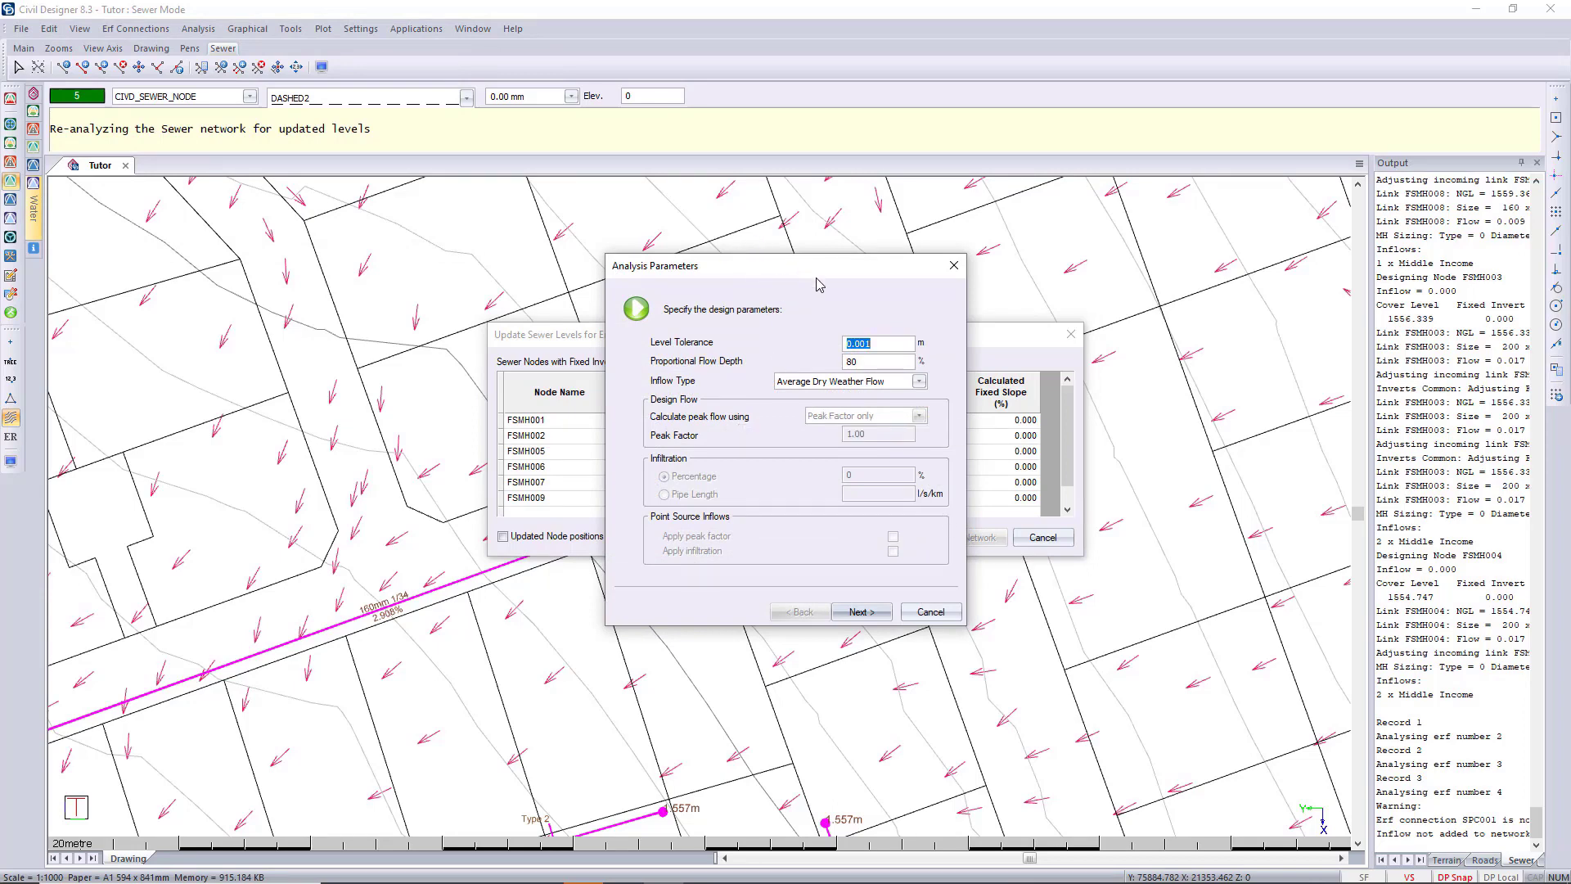
# Re-analyze all sewer nodes for Average Dry Weather Flow with 0.001 m level tolerance, 80% proportional flow depth and screen output.
pyautogui.moveTo(802, 276); pyautogui.dragTo(1237, 261)
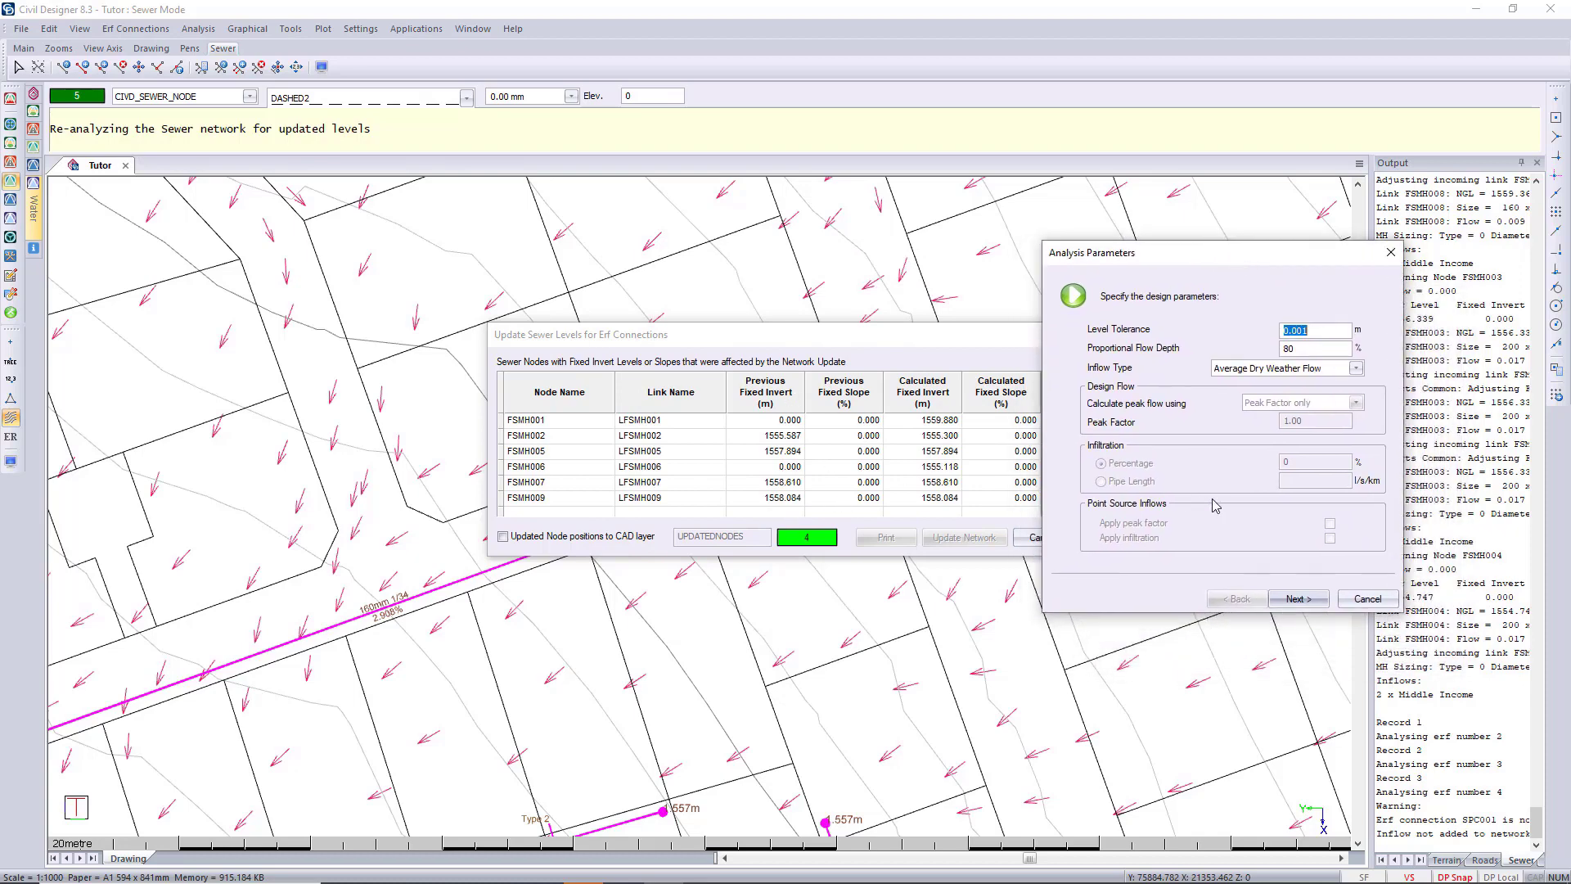
pyautogui.click(1301, 602)
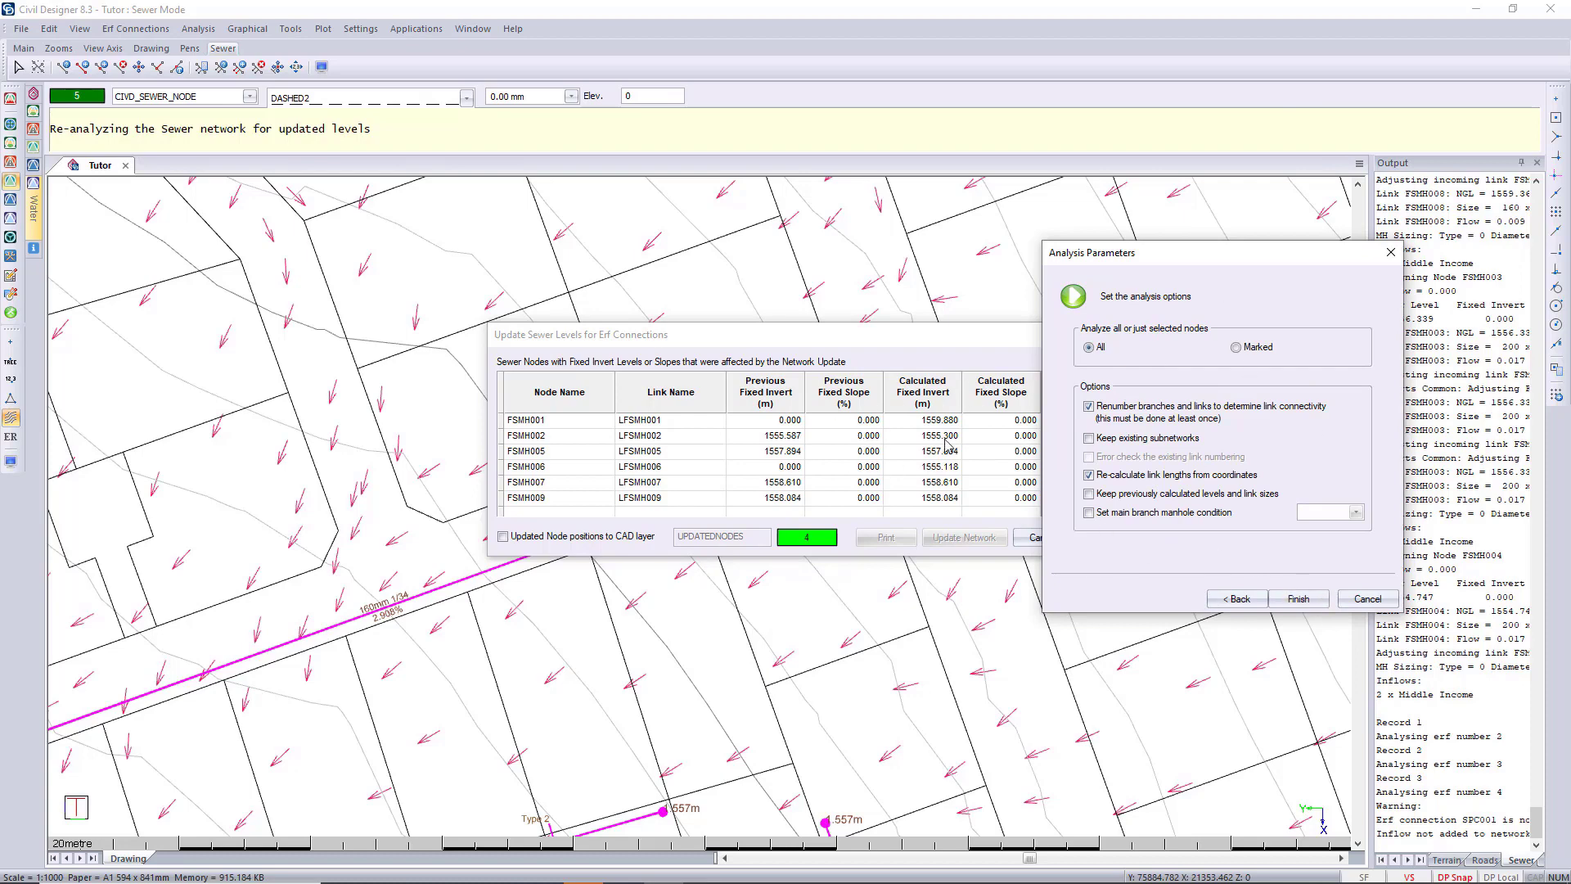
pyautogui.click(1298, 606)
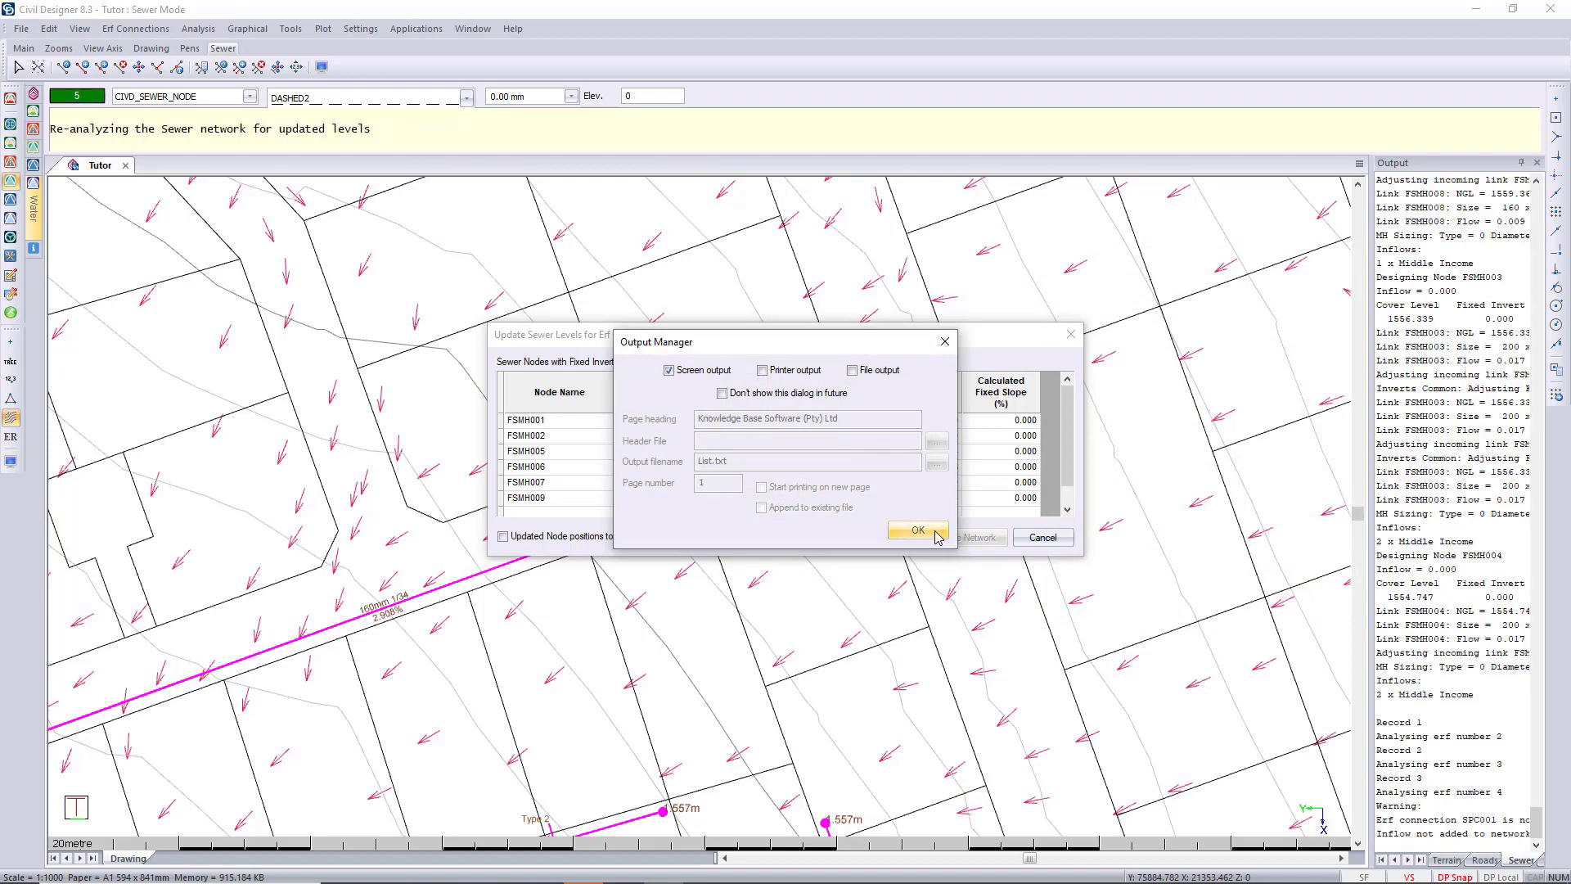
pyautogui.click(918, 530)
pyautogui.click(829, 493)
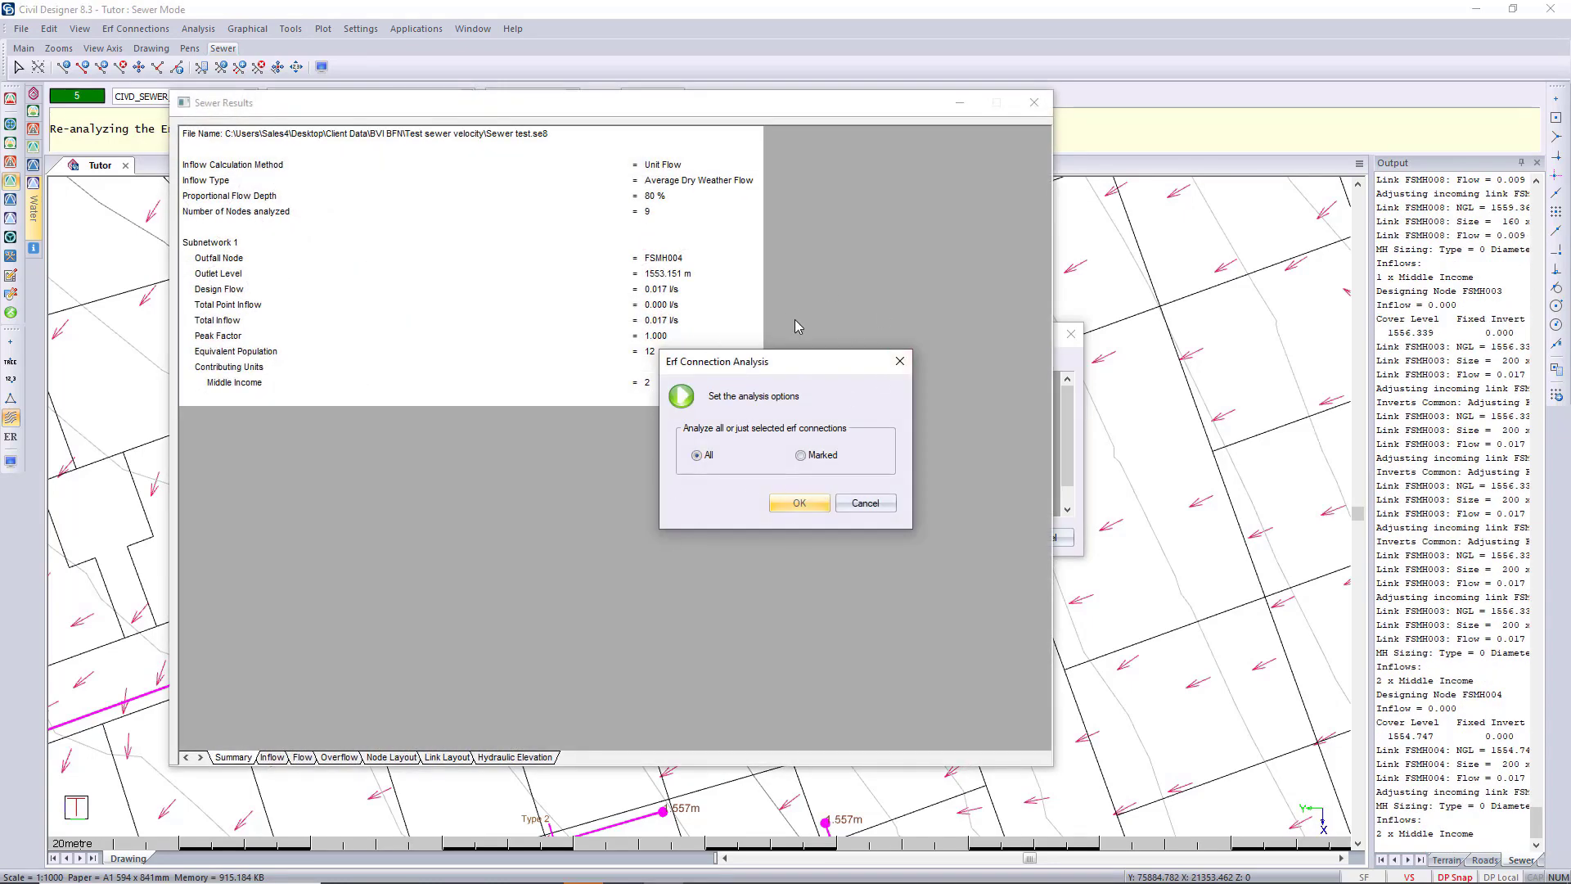
# Re-analyze all erf connections and replace the existing node inflows, closing both results windows and finishing the sewer level update.
pyautogui.click(800, 504)
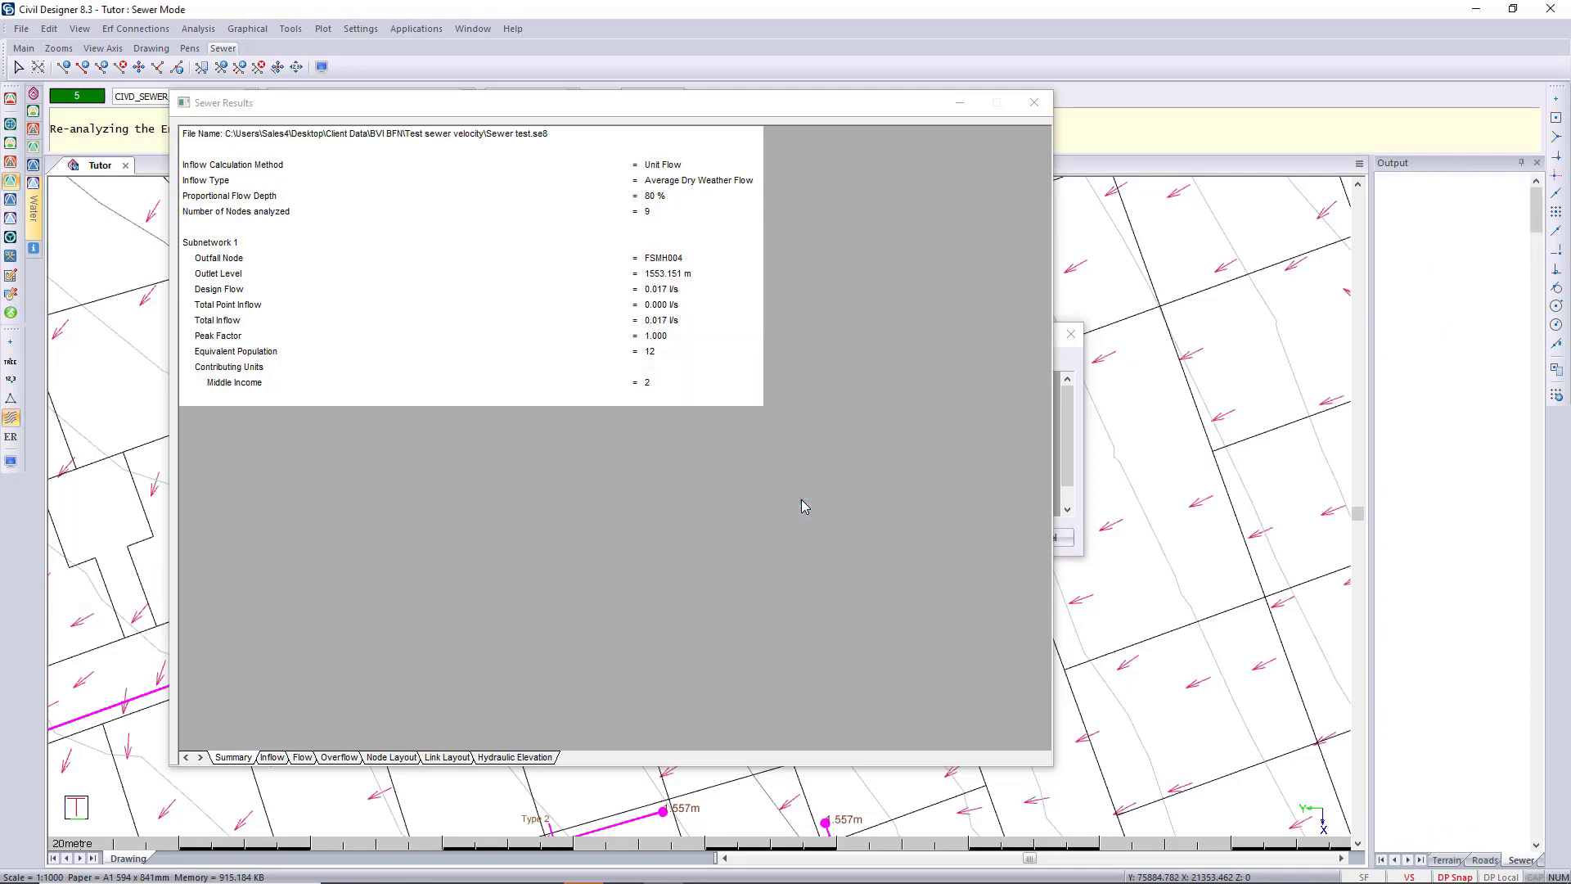
pyautogui.click(913, 534)
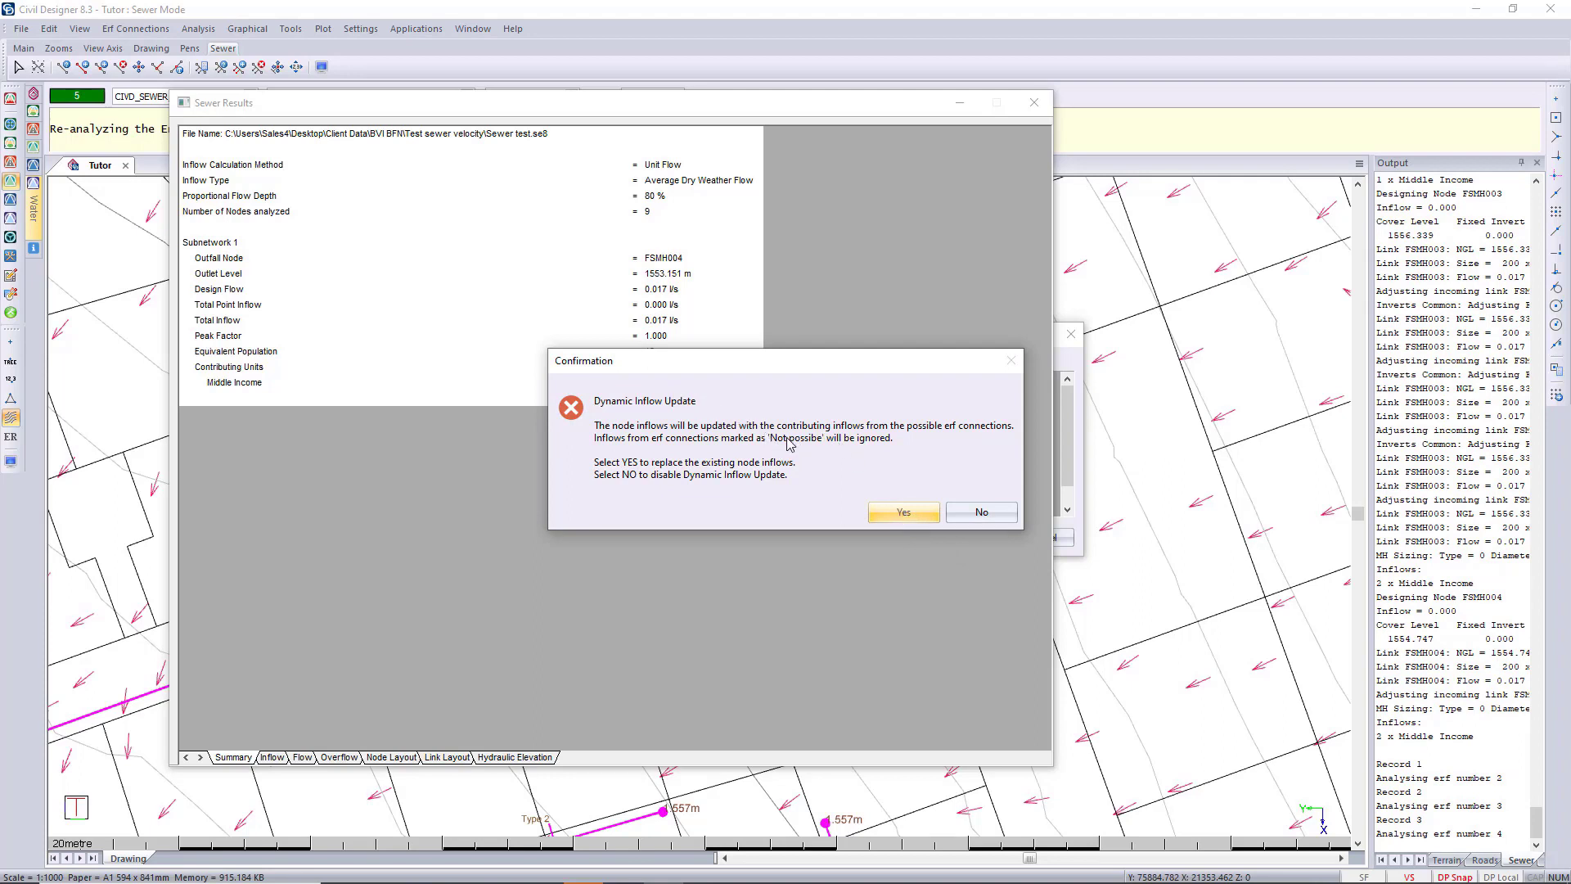
pyautogui.click(914, 512)
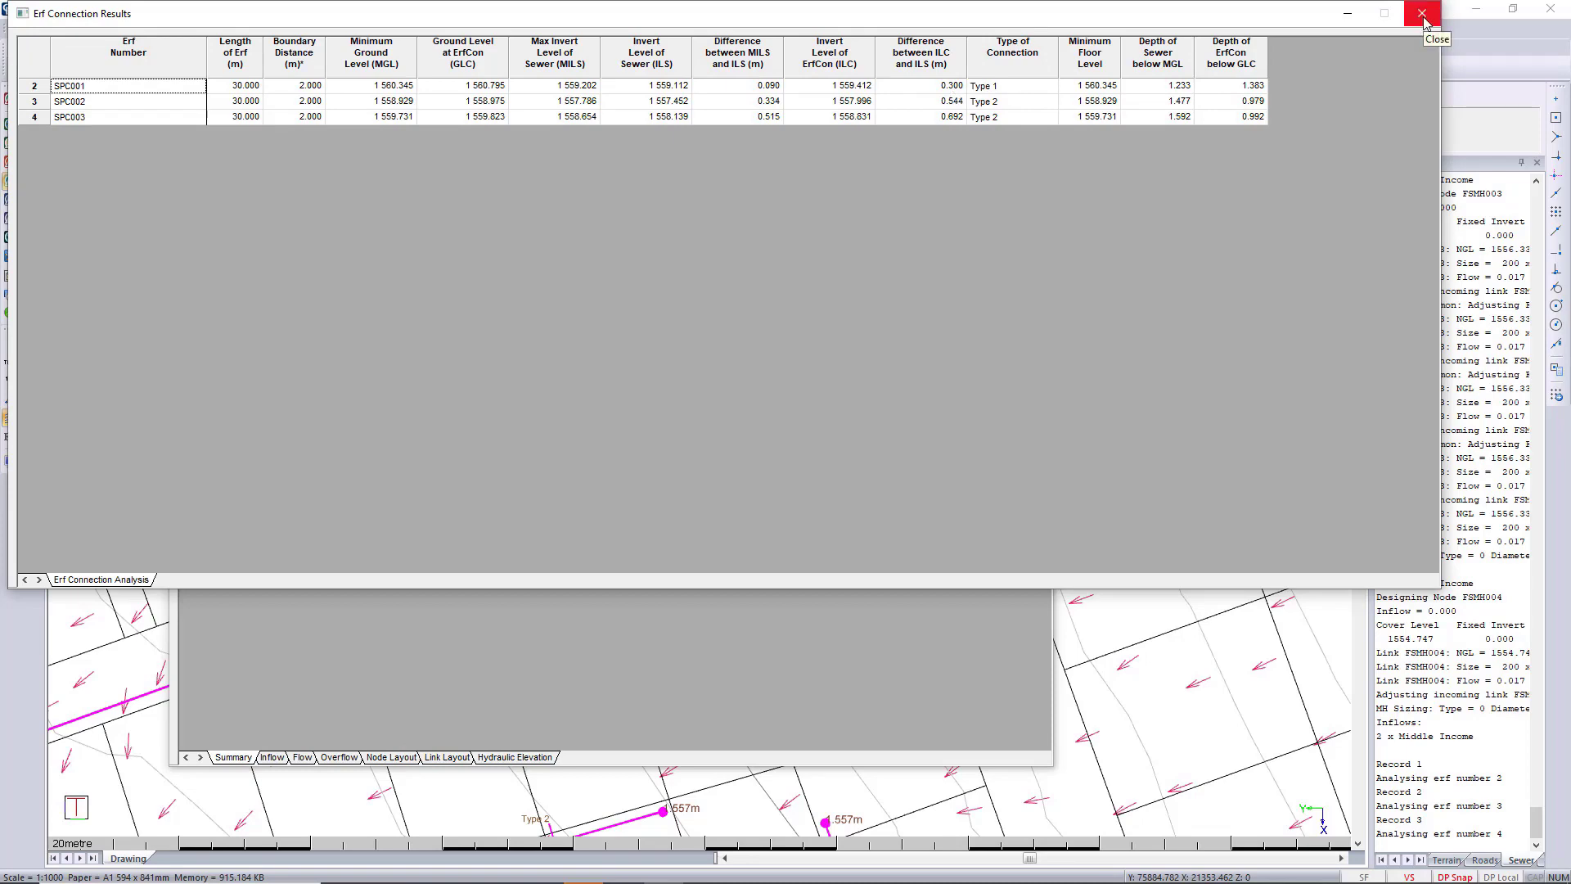
pyautogui.click(1422, 14)
pyautogui.click(1037, 99)
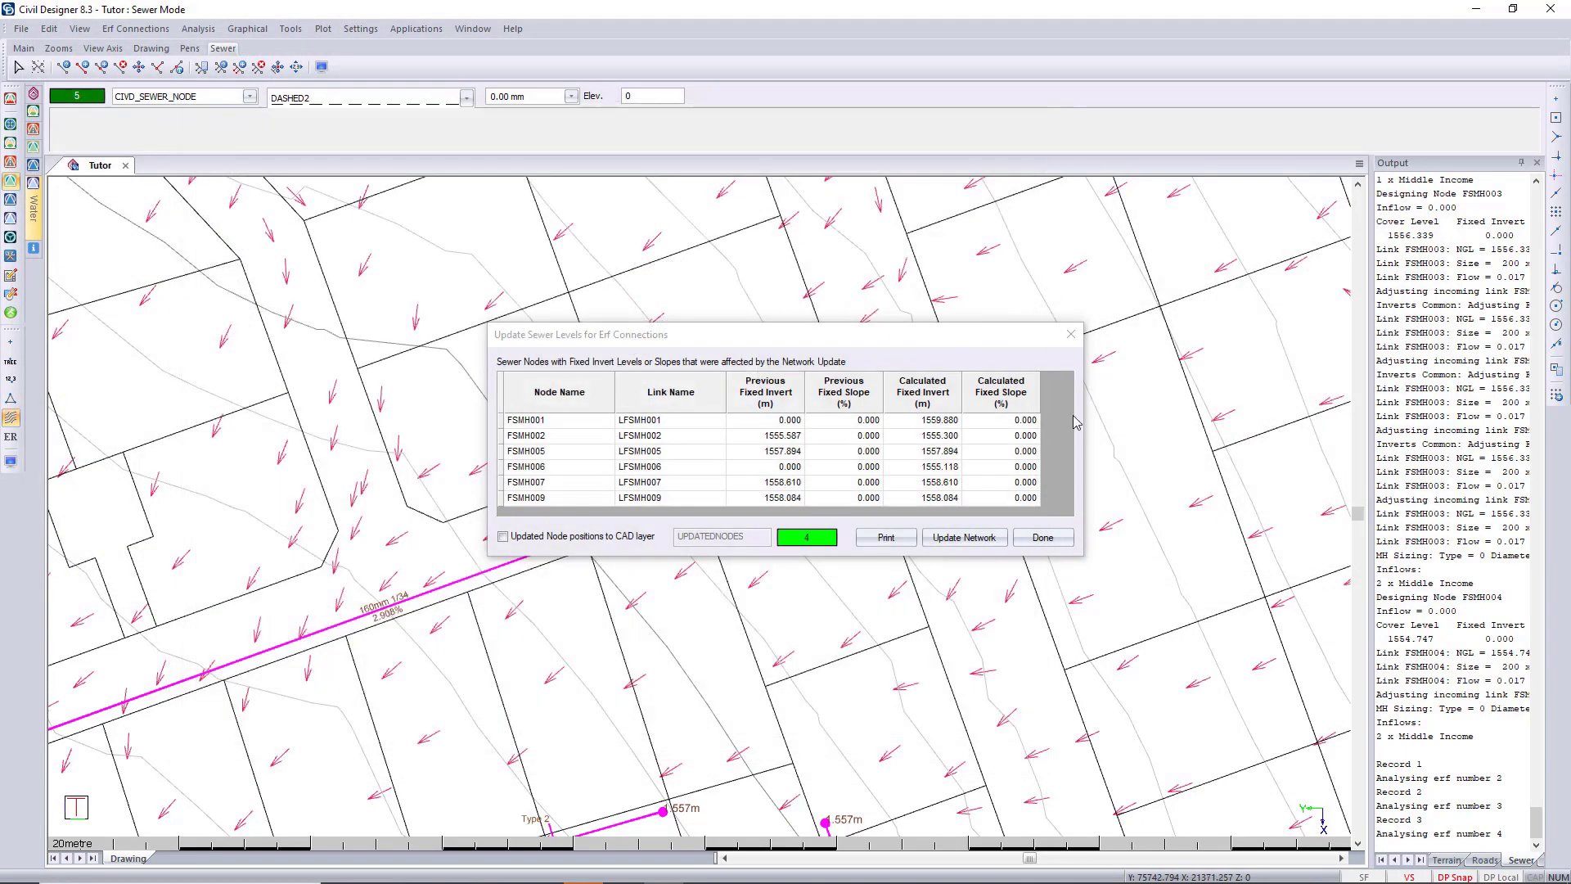
pyautogui.click(1041, 536)
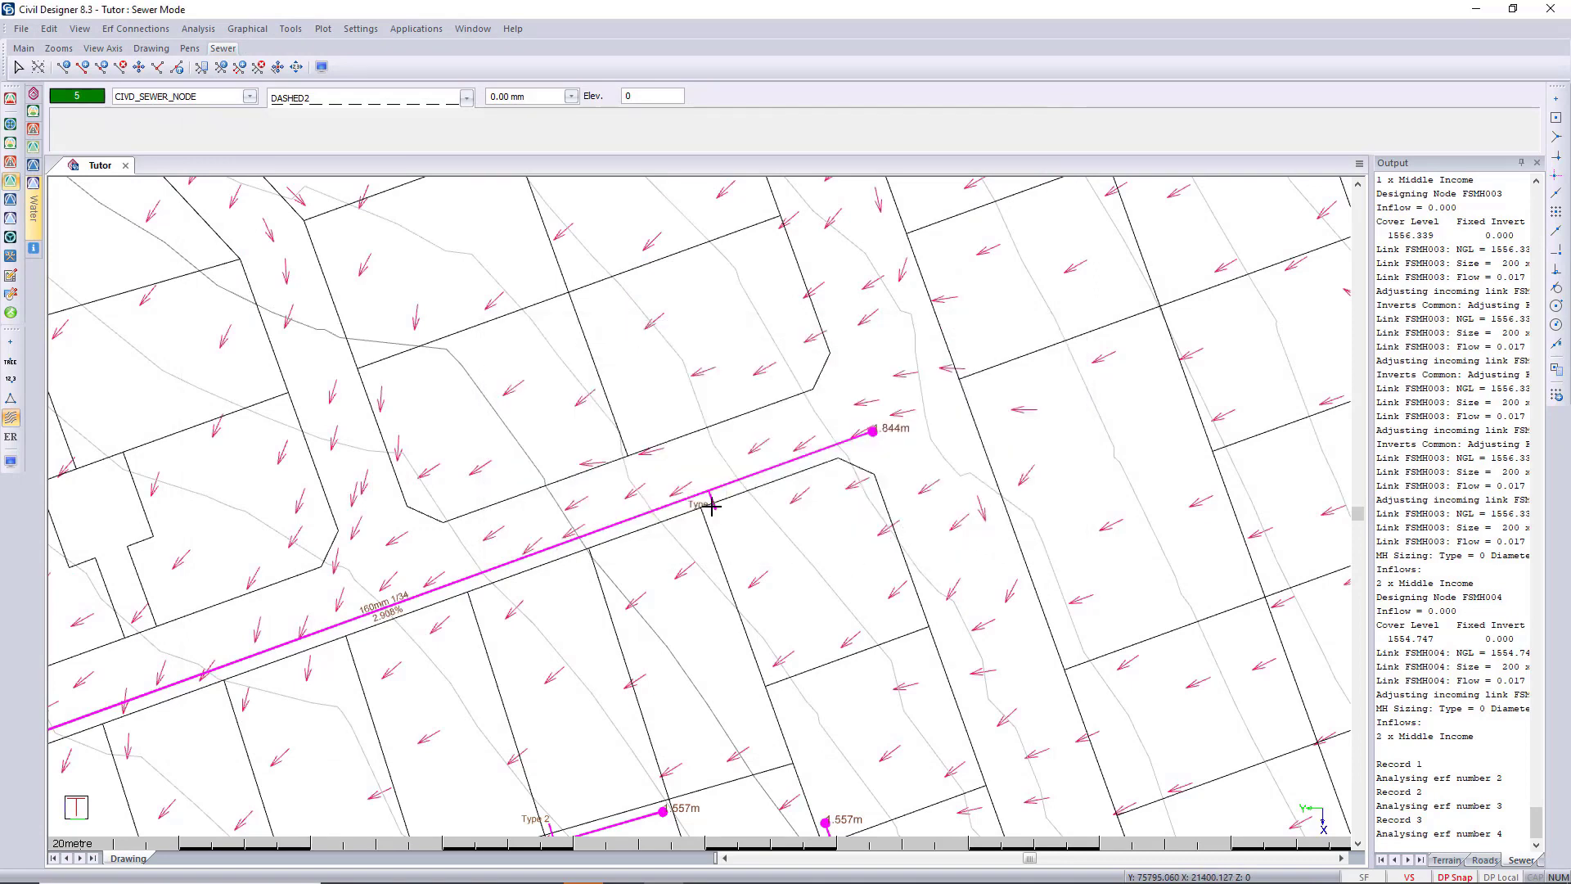
# Open the road sewer's longsection again and examine the Type 1 erf connection relative to the lowered pipe.
pyautogui.scroll(2, 724, 510)
pyautogui.click(725, 463)
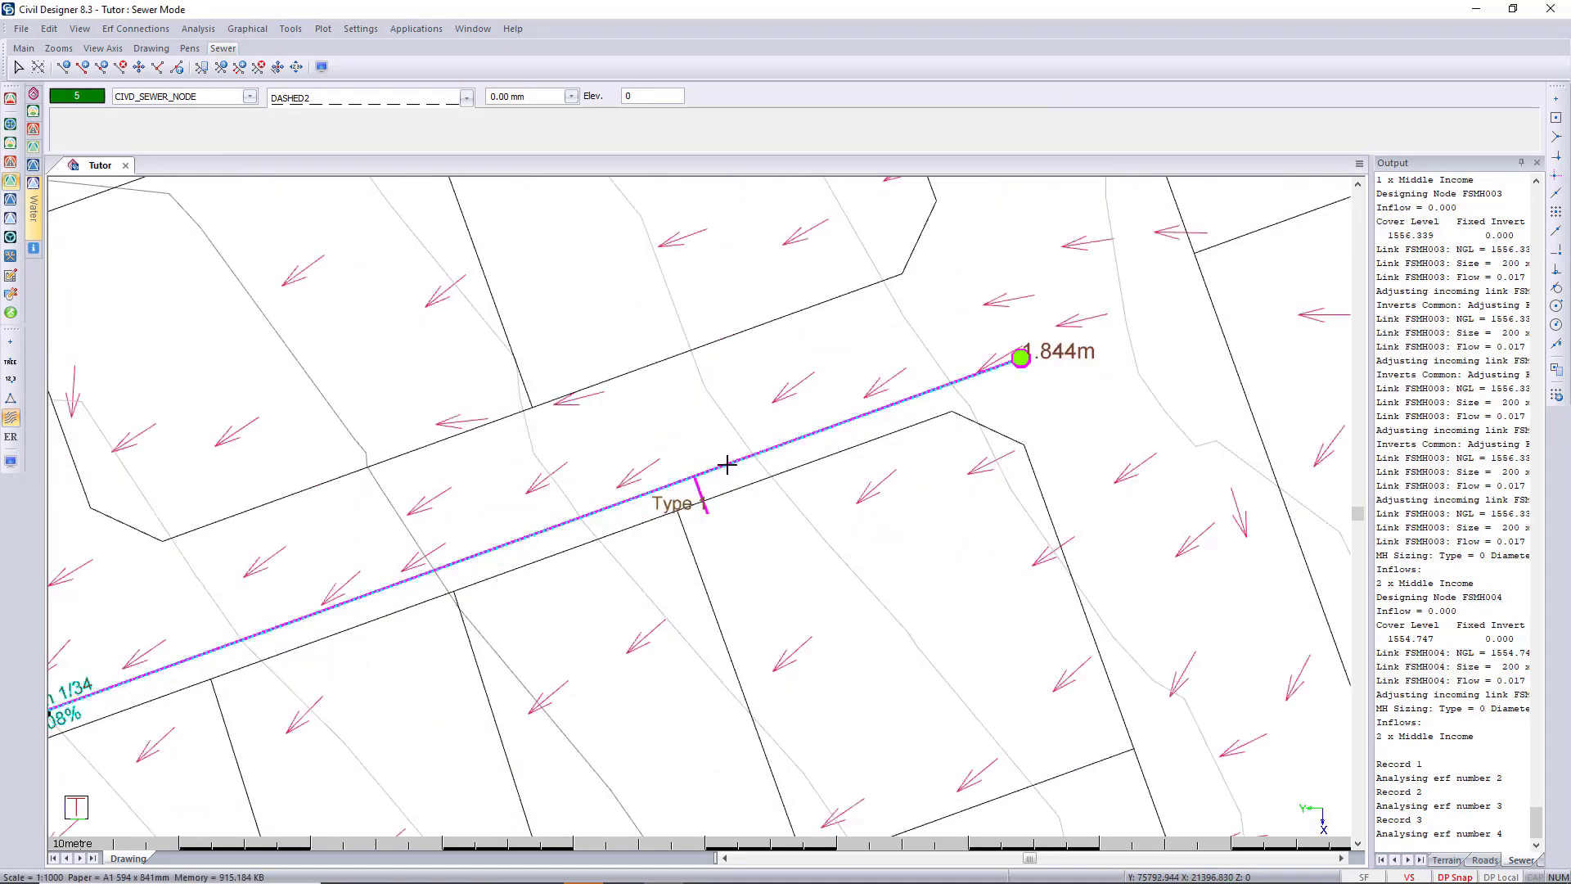
pyautogui.rightClick(725, 463)
pyautogui.moveTo(820, 787)
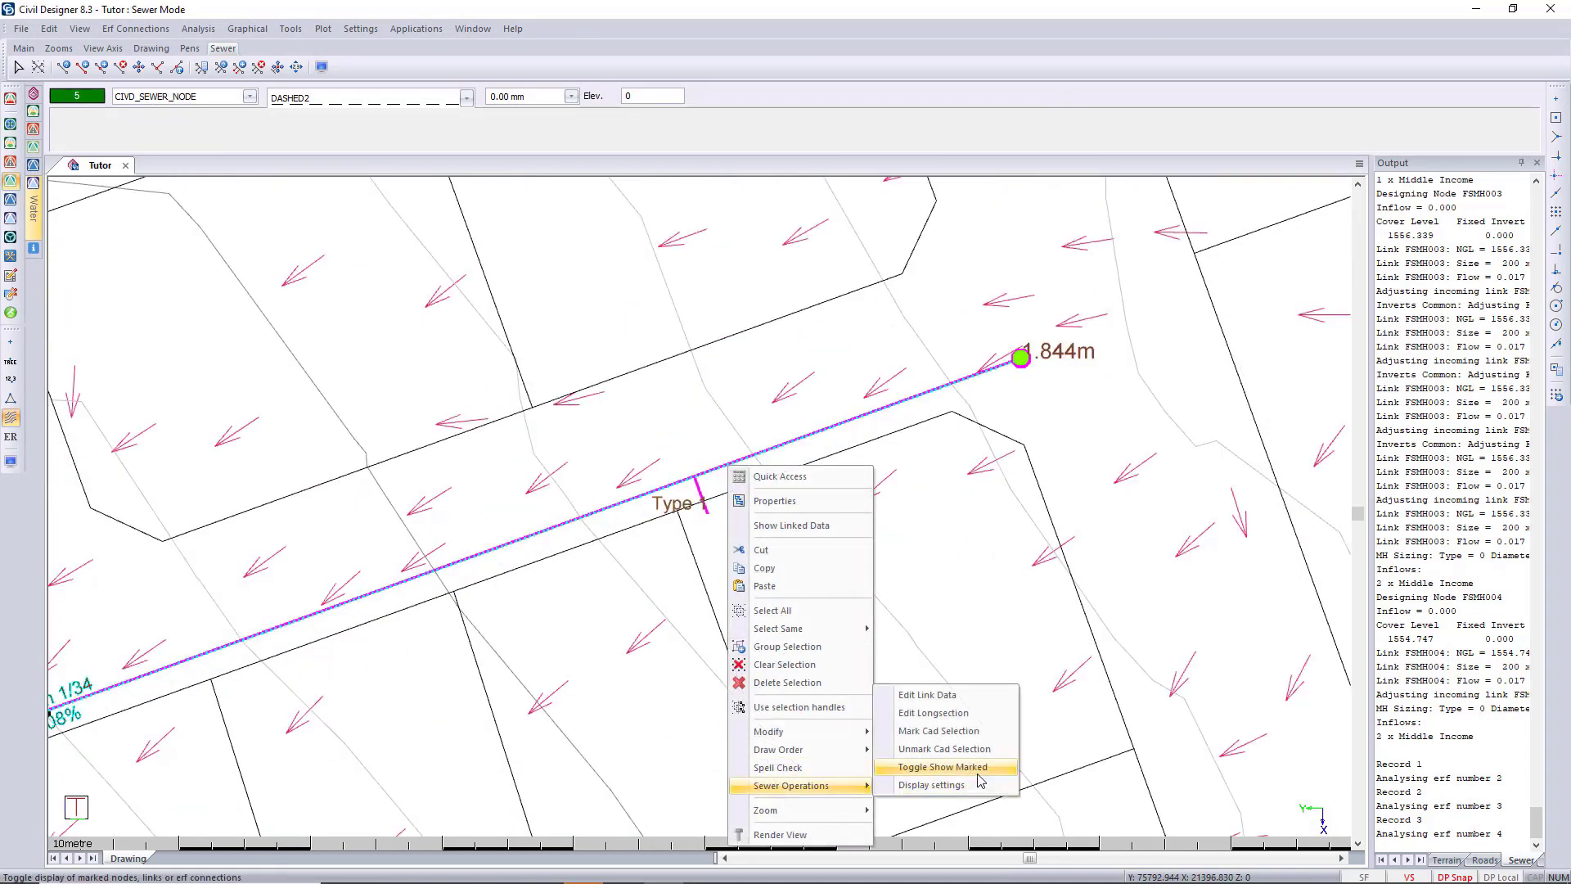
pyautogui.click(986, 716)
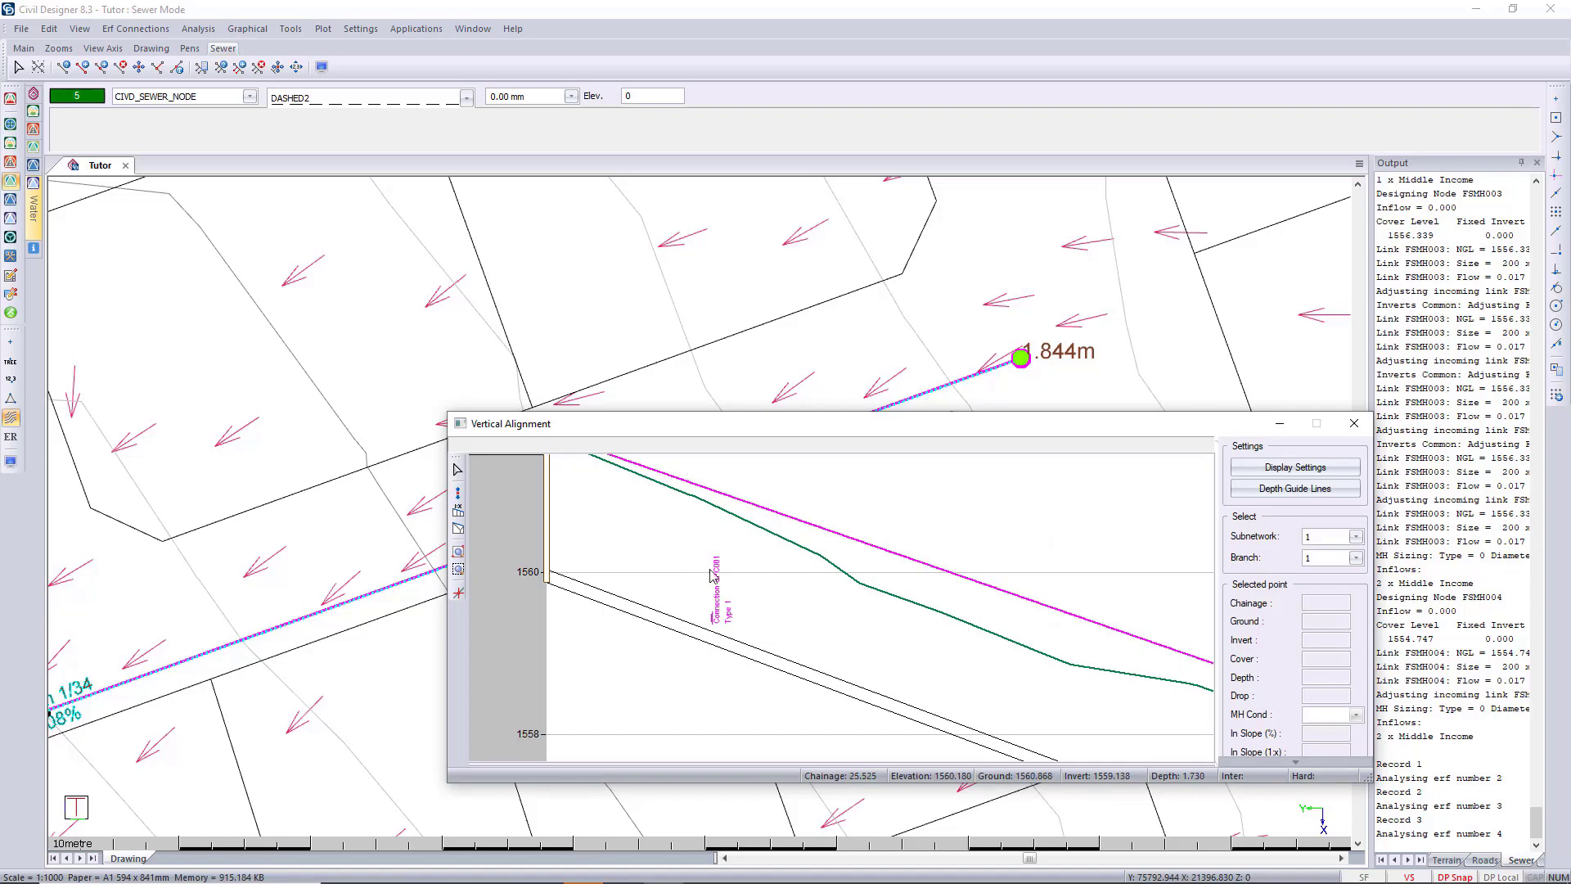
# Close the road sewer's longsection and clear the marking from all nodes, links and erf connections in the network.
pyautogui.click(1354, 423)
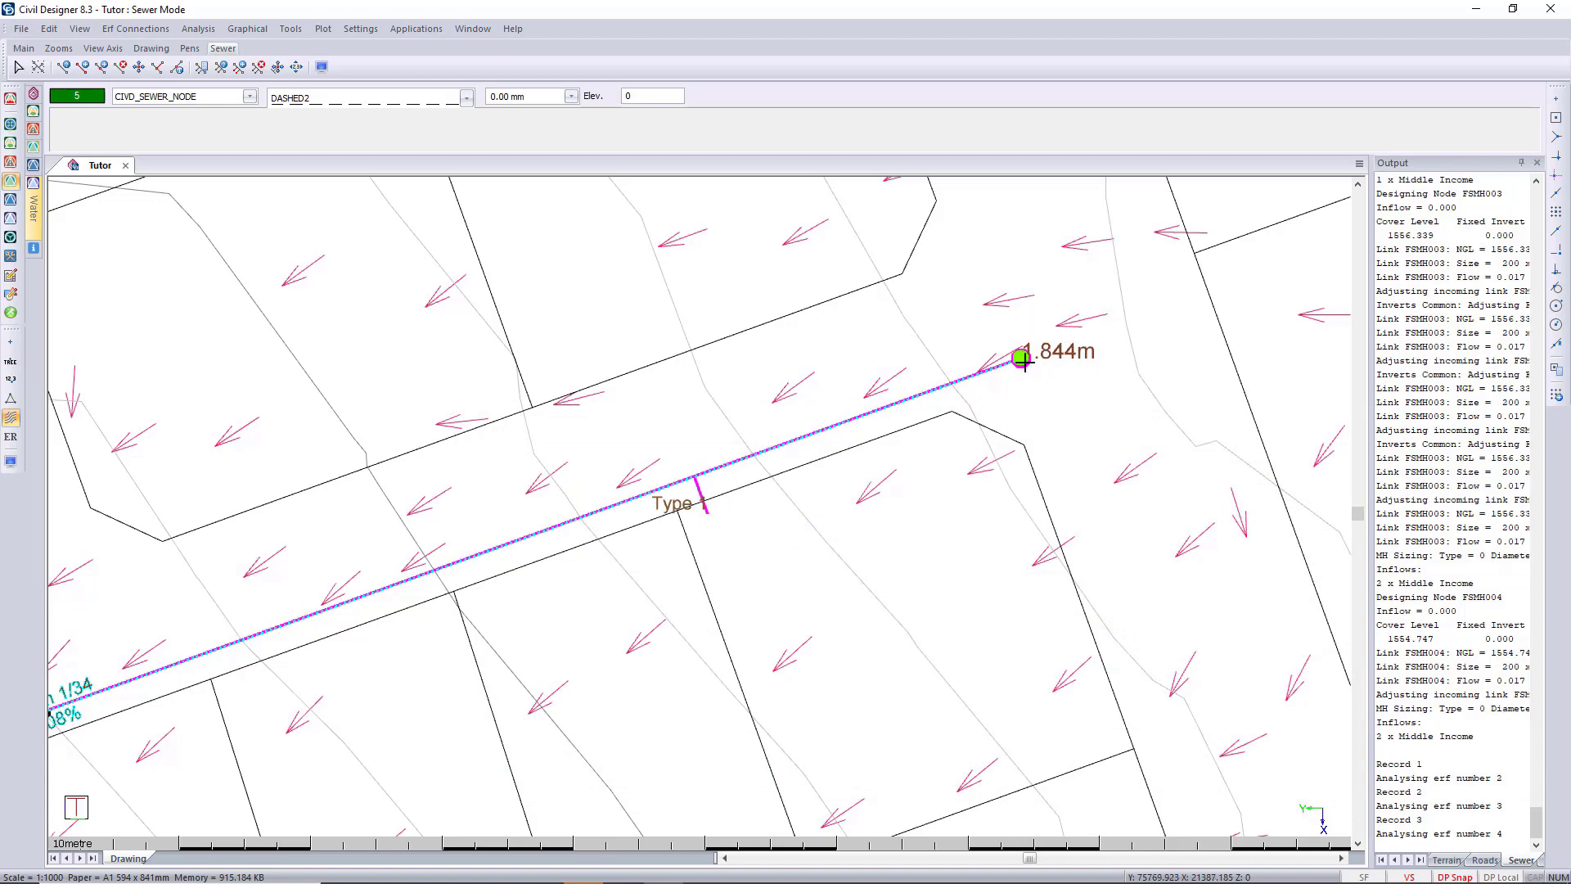
pyautogui.scroll(-3, 652, 551)
pyautogui.moveTo(652, 551); pyautogui.dragTo(797, 467, button='middle')
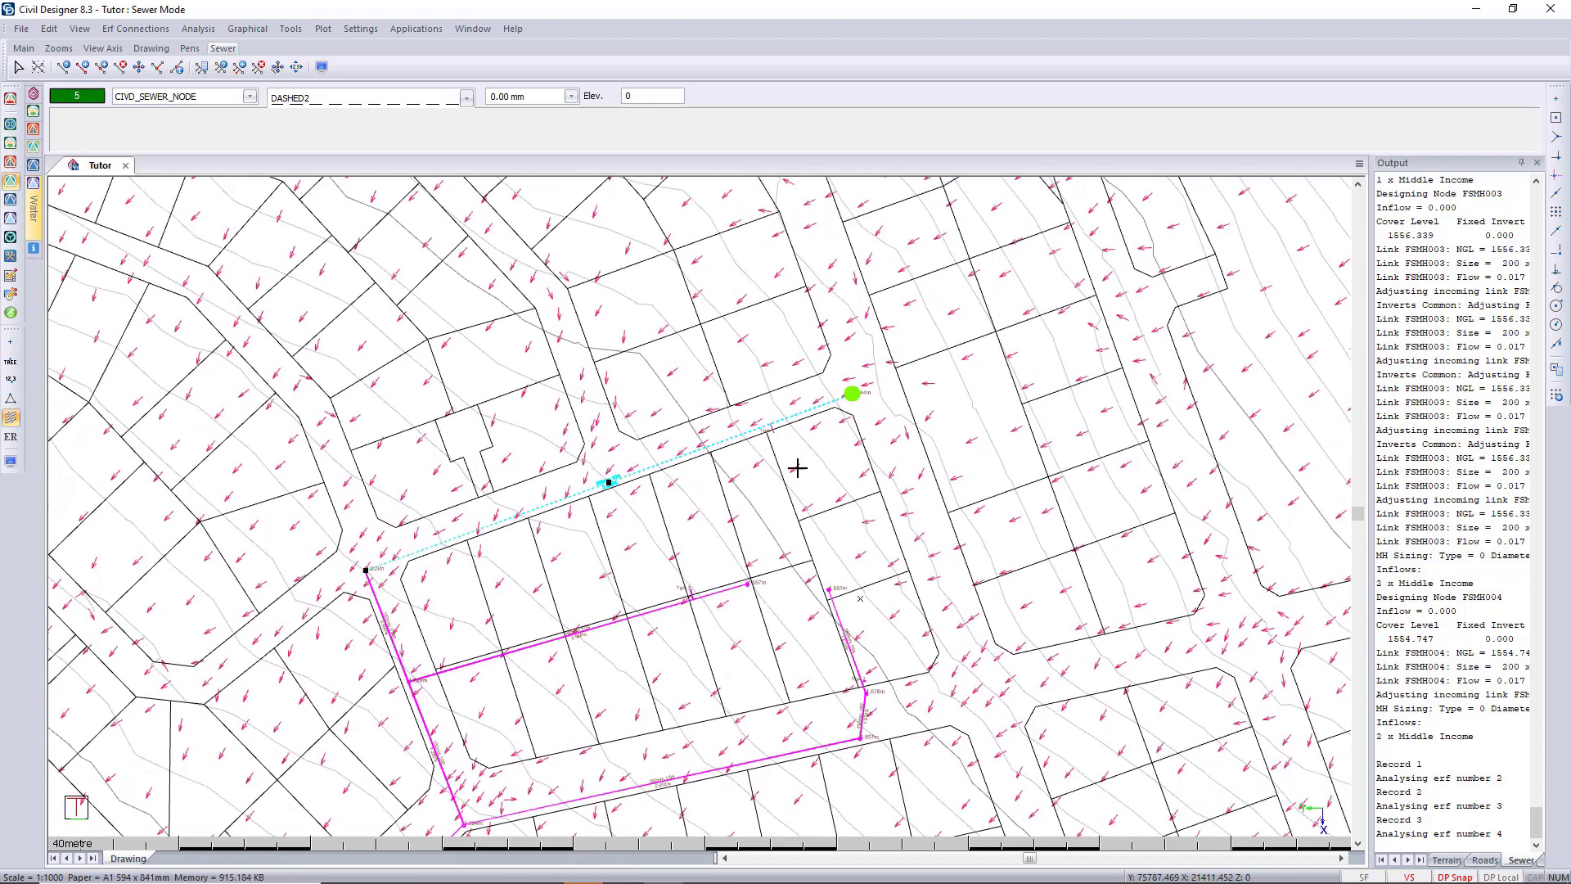
pyautogui.click(733, 540)
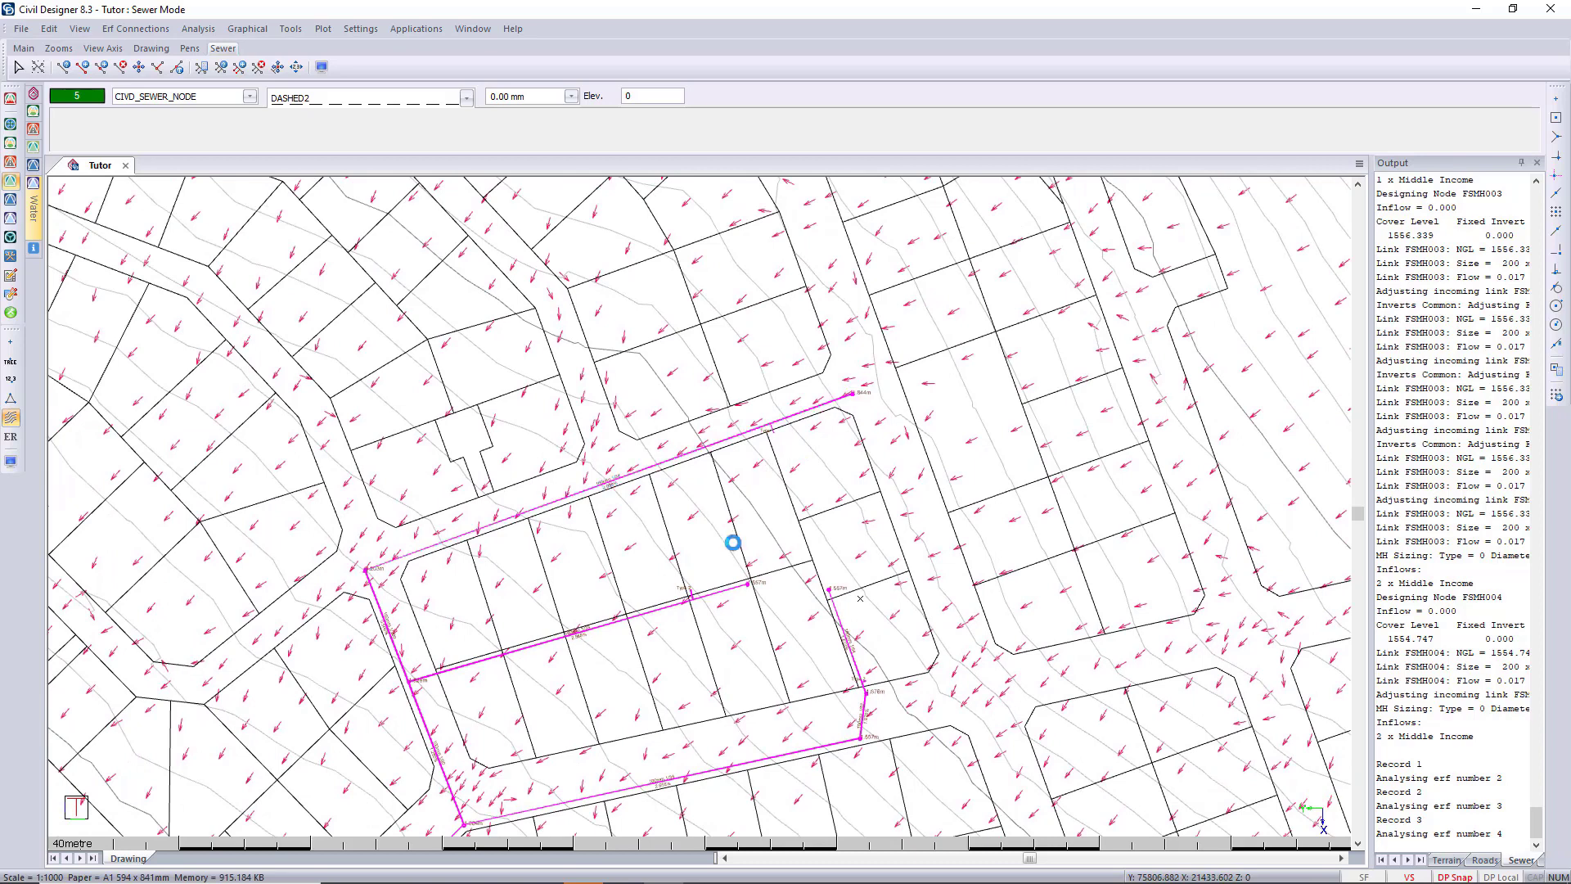
pyautogui.click(247, 29)
pyautogui.moveTo(303, 90)
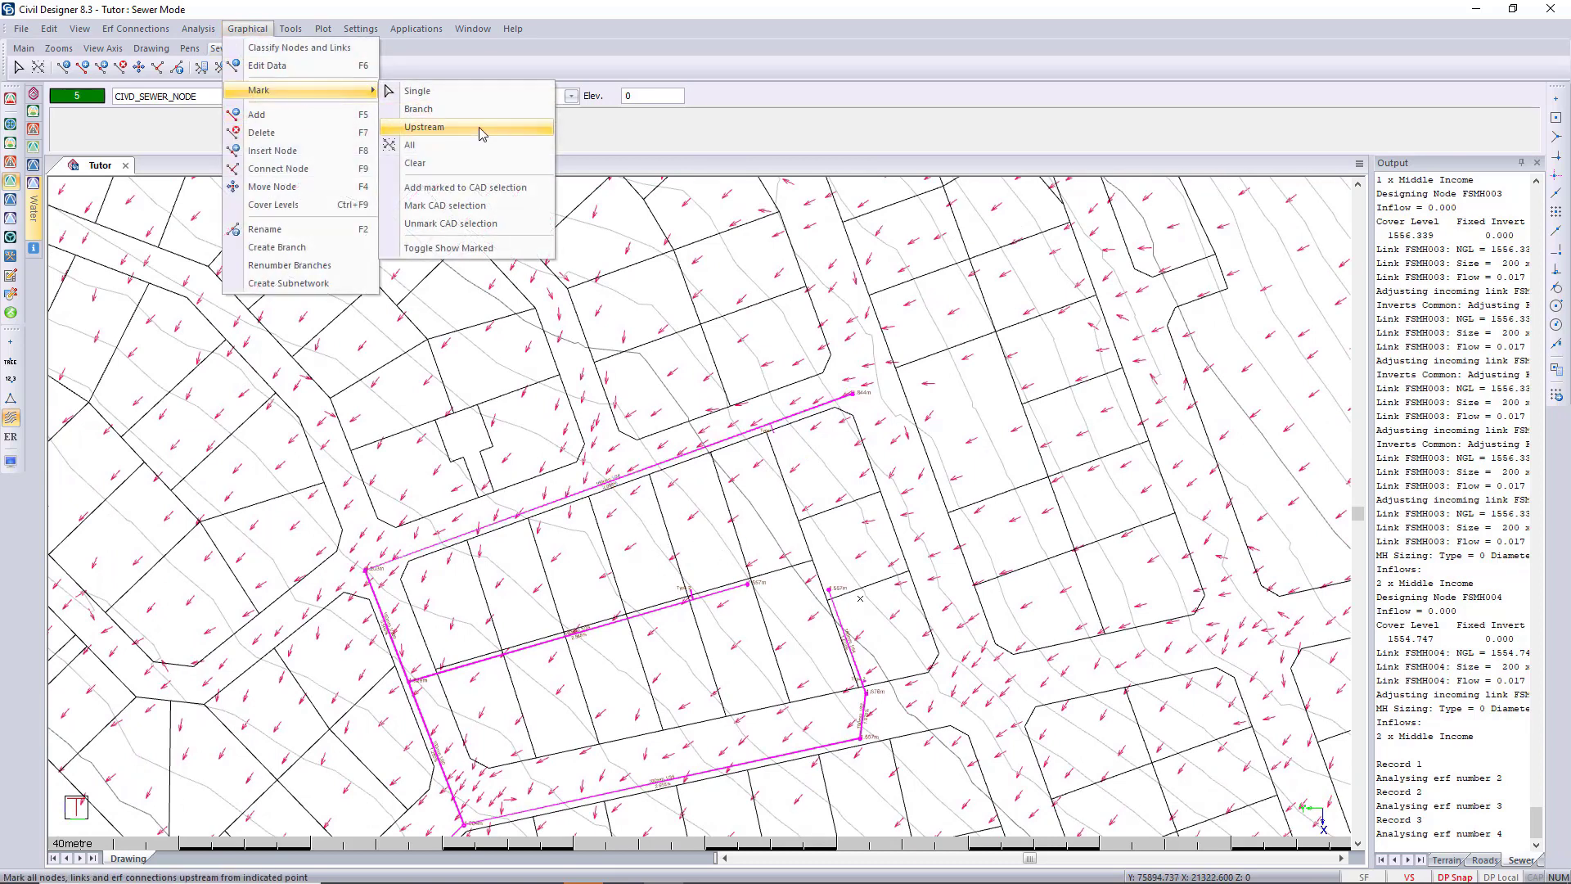
pyautogui.click(469, 171)
# Review the erf connection results for invert levels, level differences and connection types, and close the results window.
pyautogui.moveTo(659, 507); pyautogui.dragTo(772, 305, button='middle')
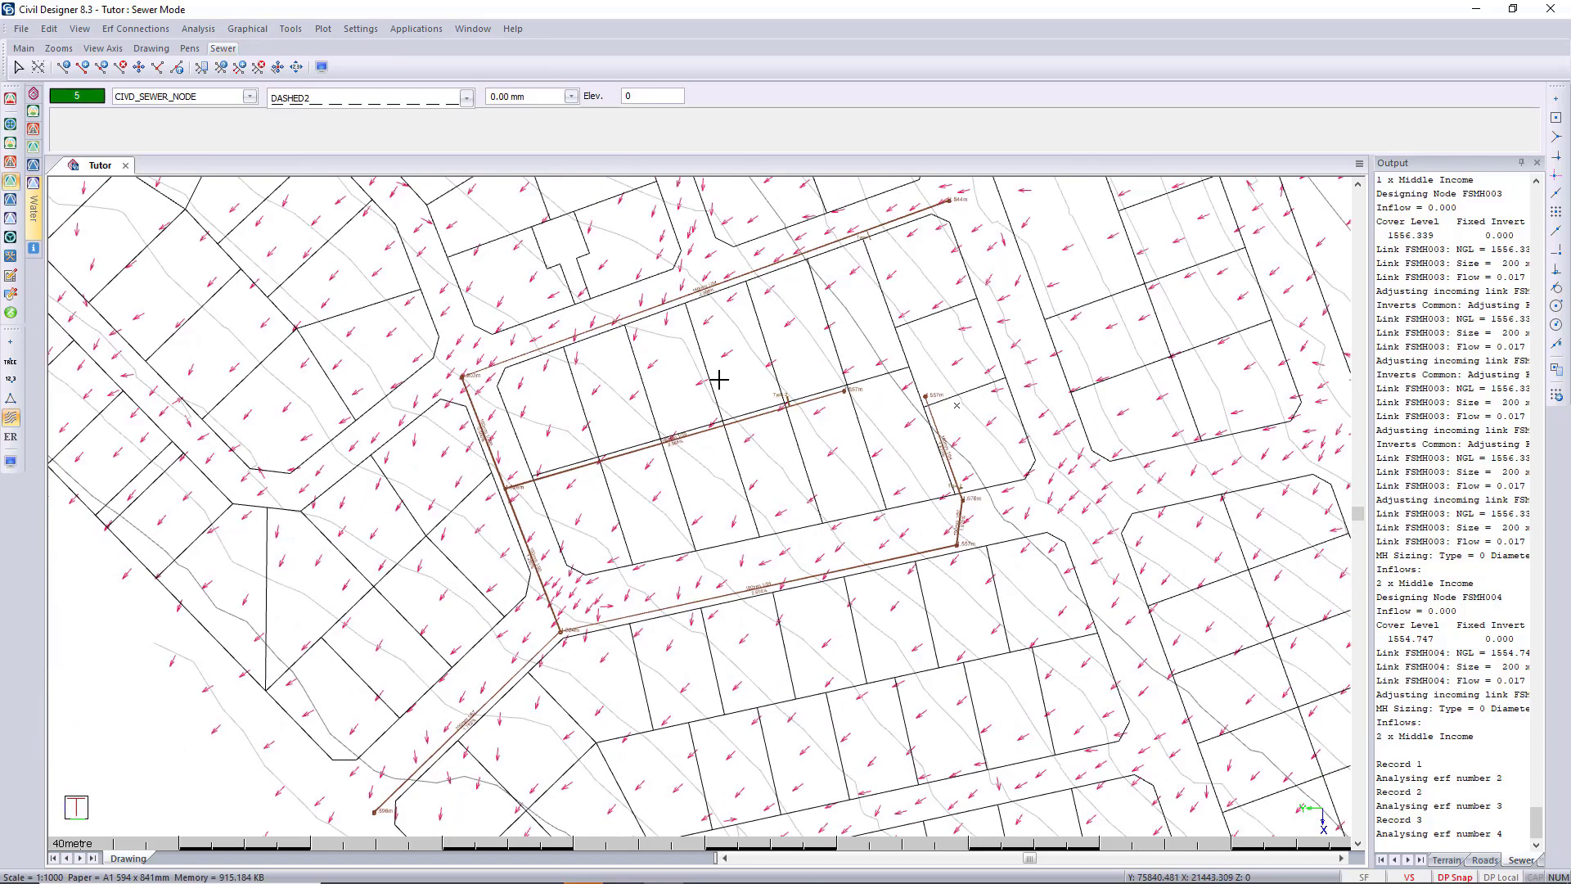
pyautogui.scroll(2, 866, 238)
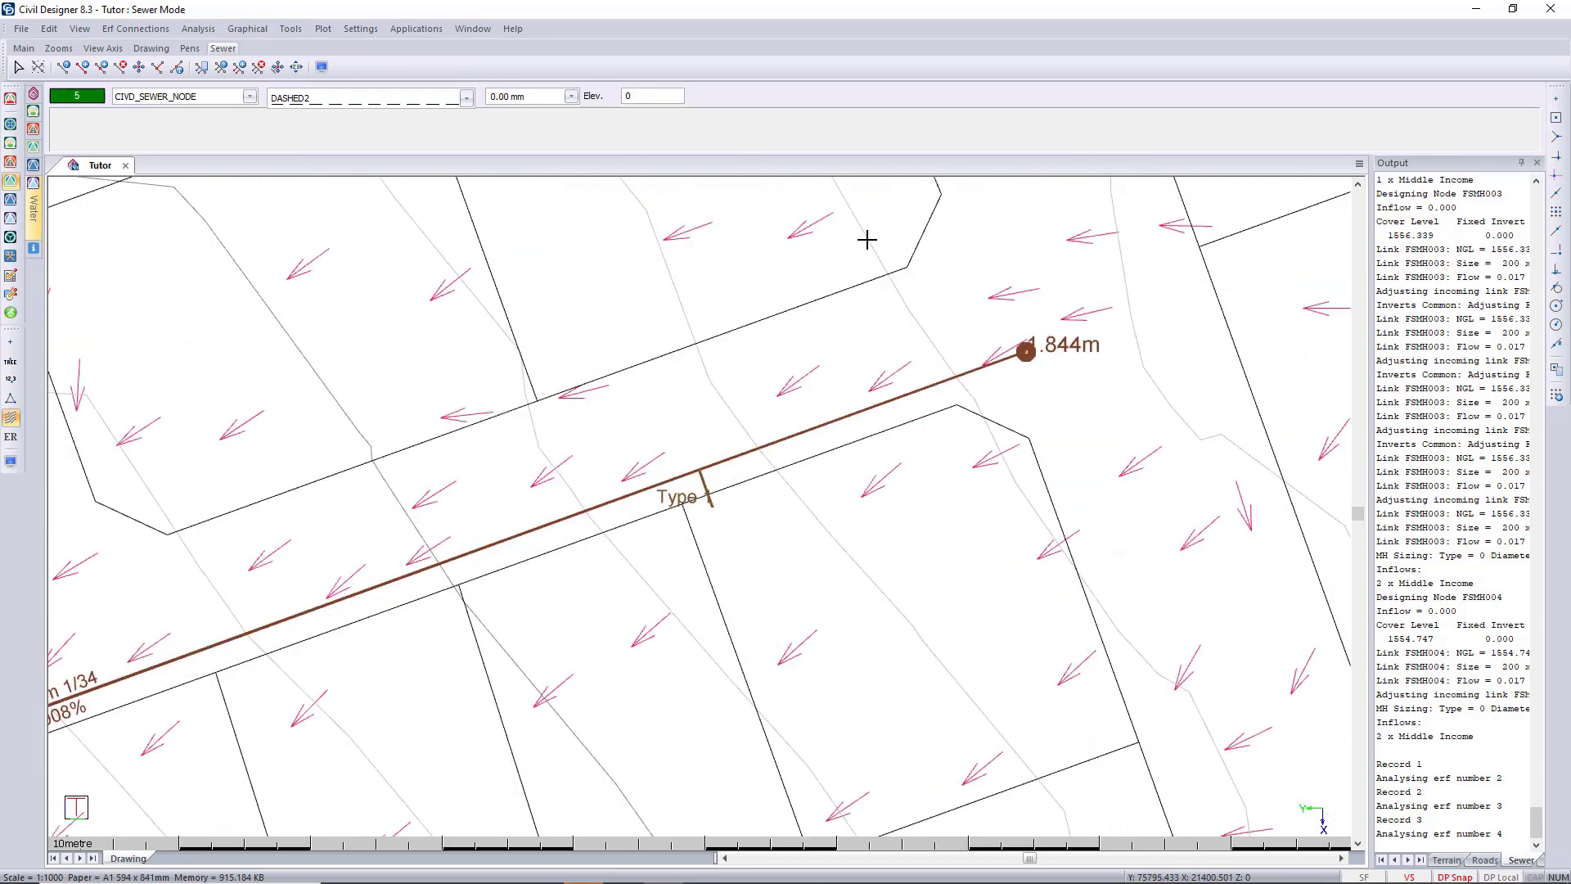
pyautogui.click(133, 30)
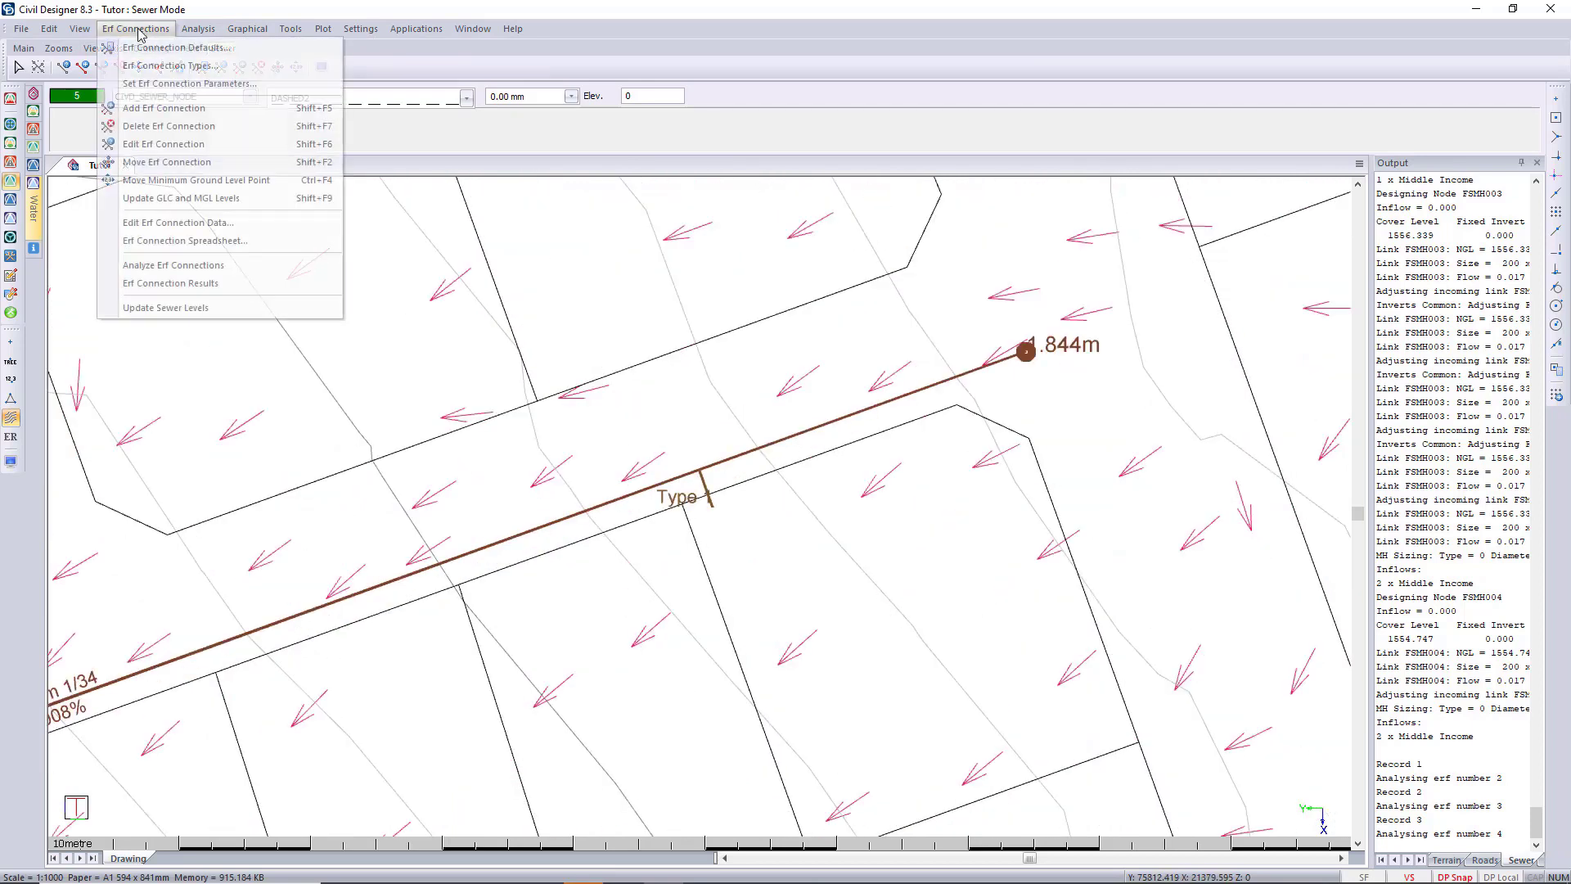
pyautogui.click(224, 286)
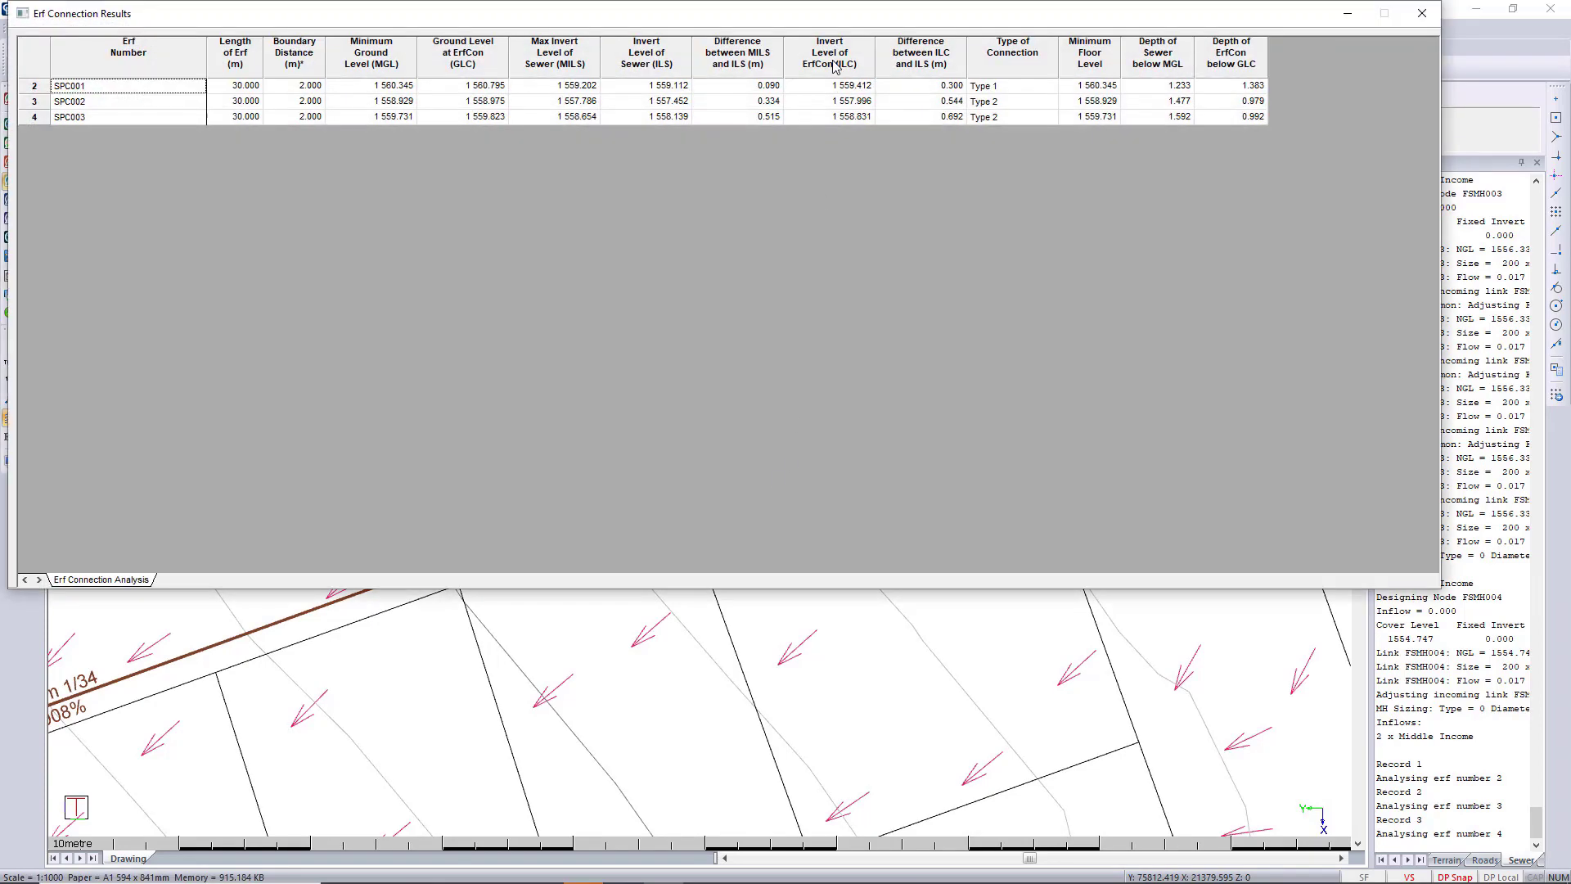
pyautogui.click(1422, 14)
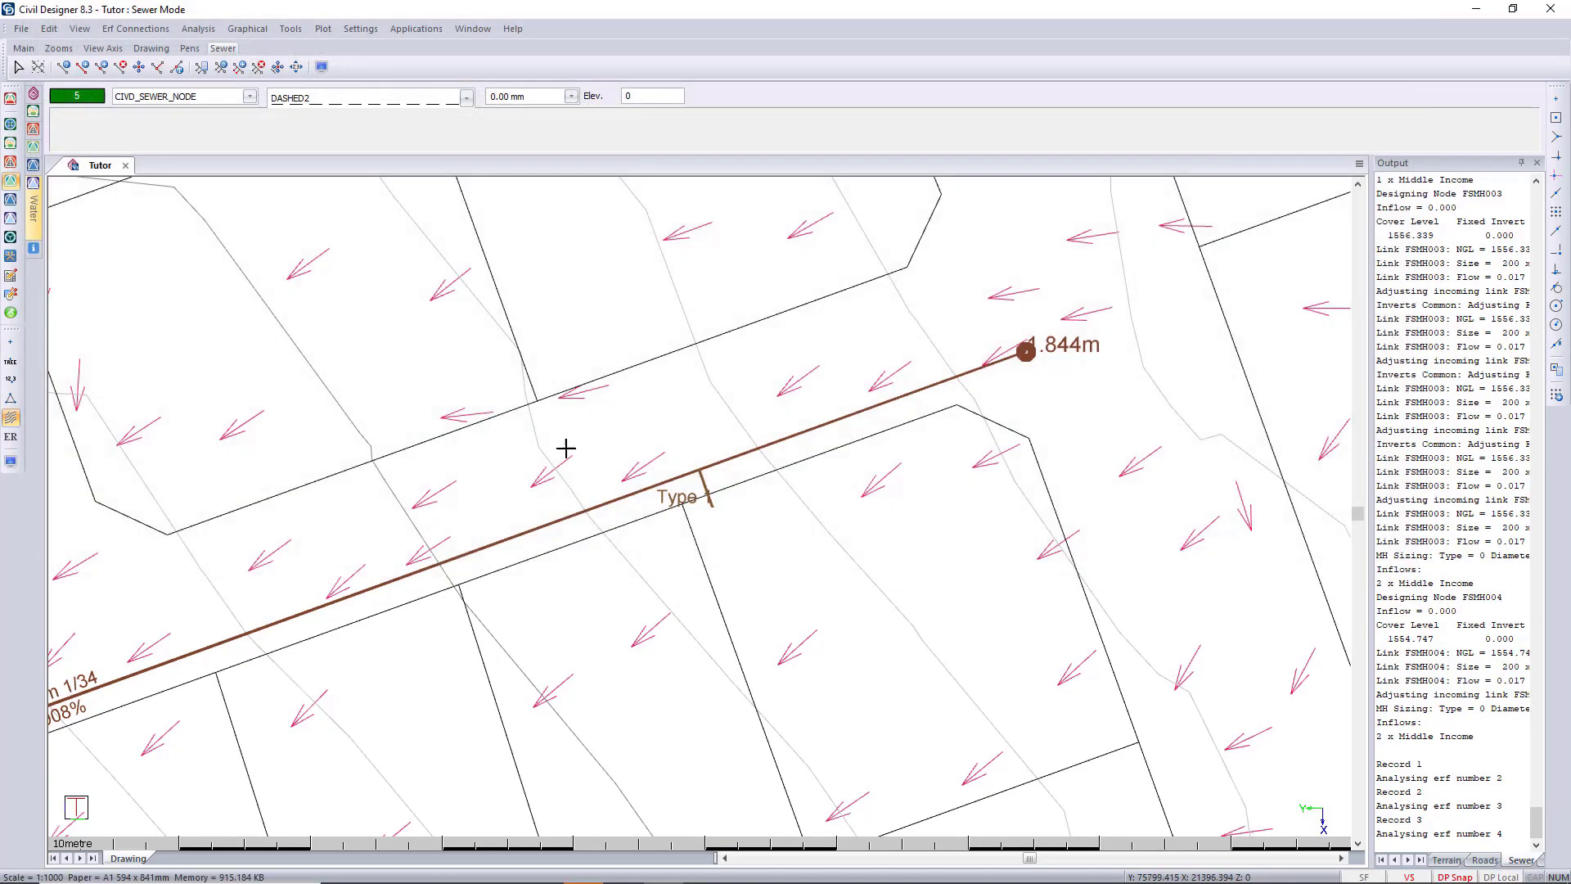
# Open the help for the Erf Connection Defaults, follow it to the Erf Connection Design topic and examine the Sewer in Road Reserve section.
pyautogui.click(137, 30)
pyautogui.click(167, 49)
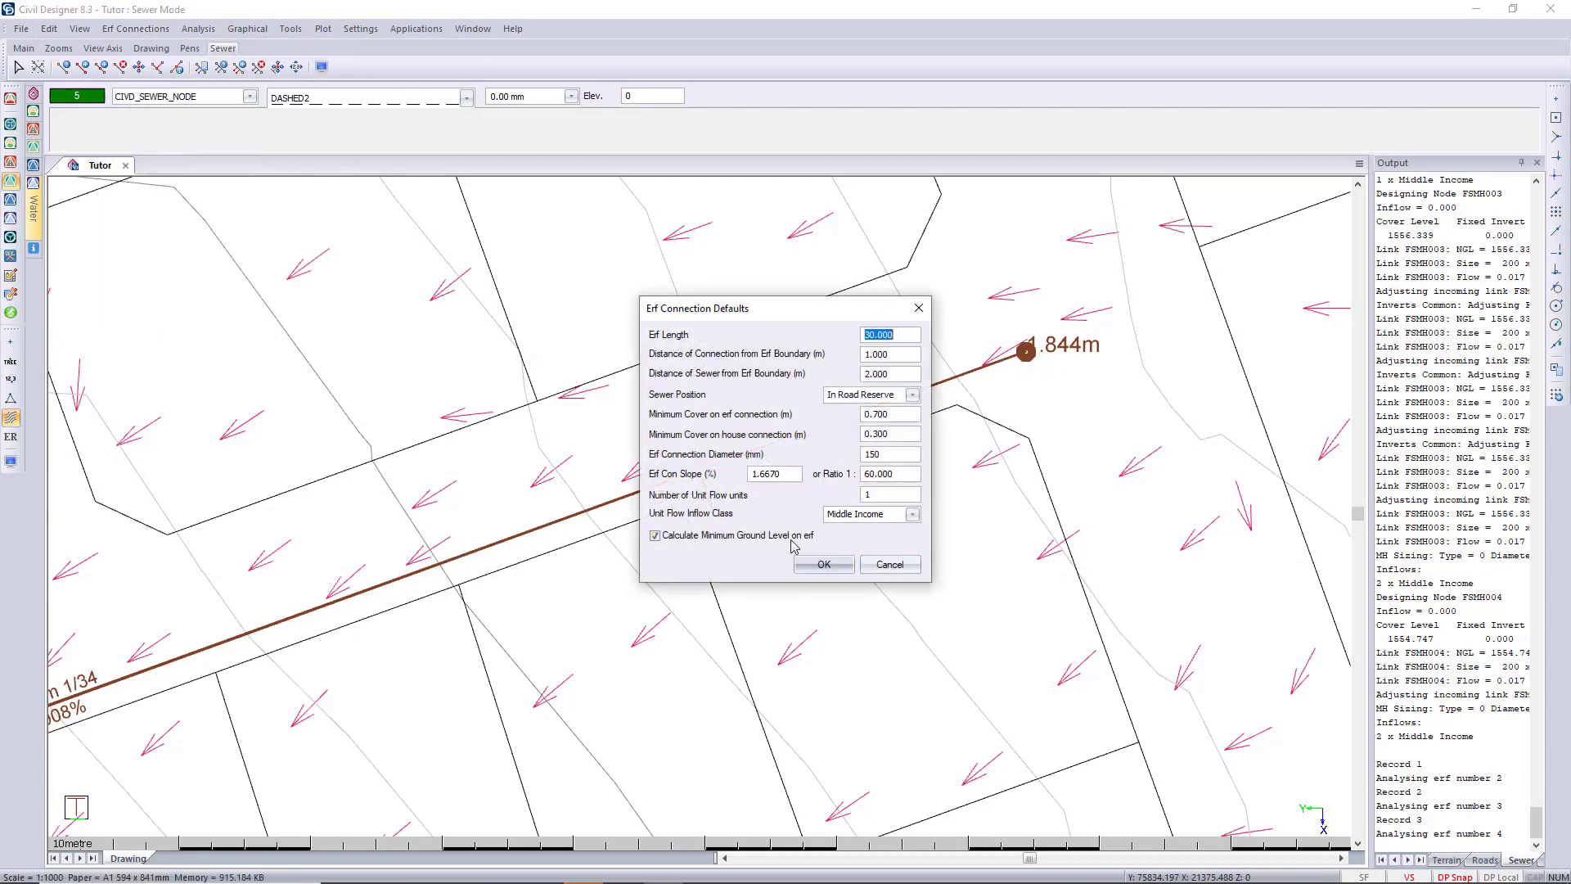
pyautogui.press('F1')
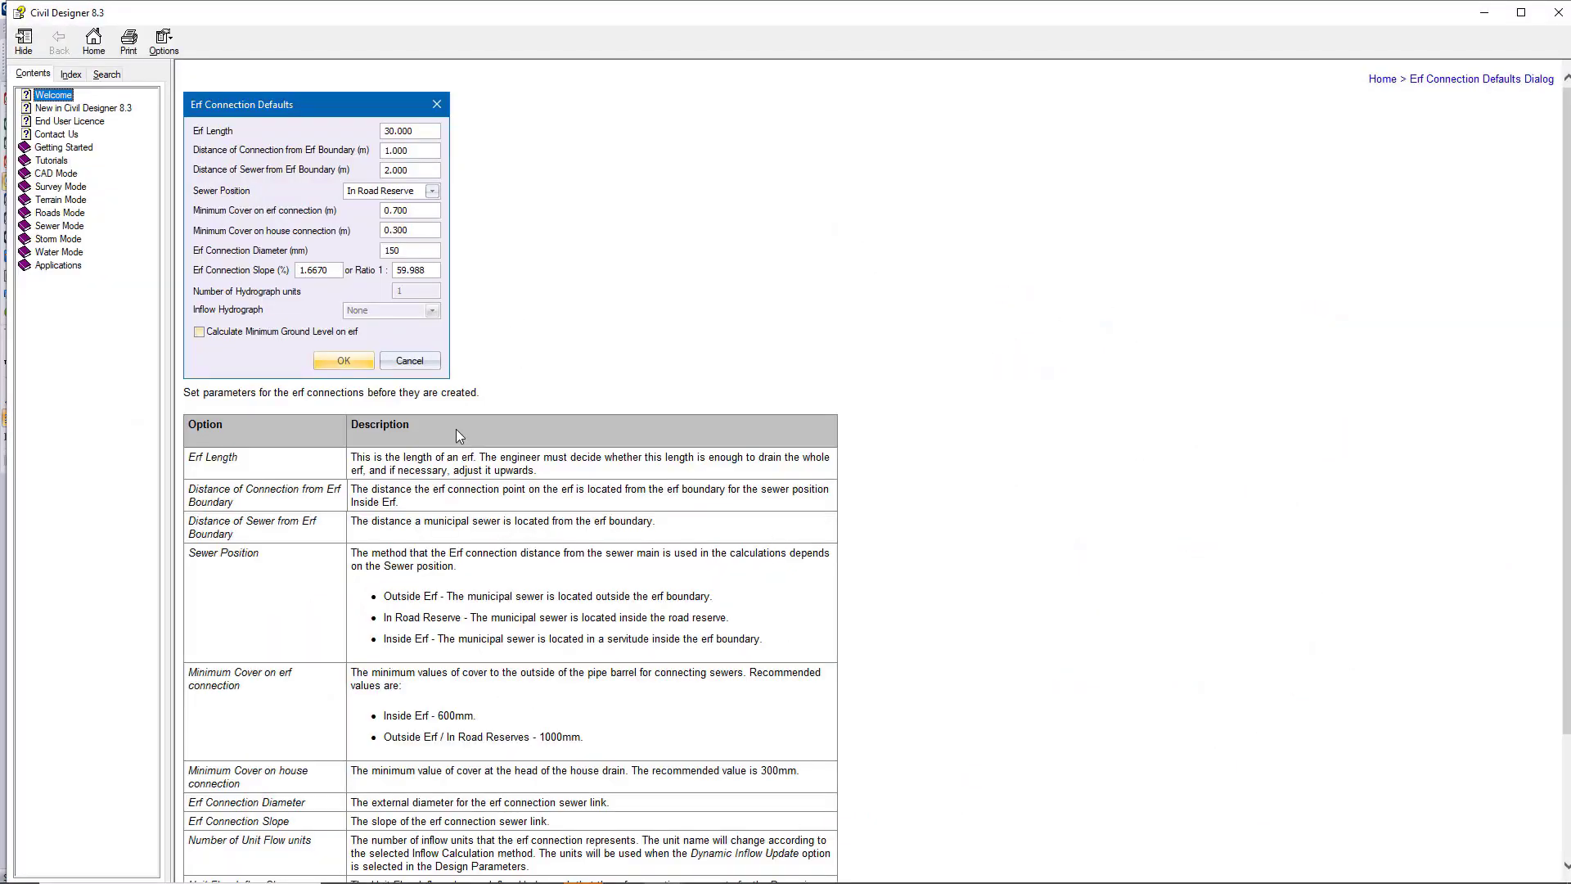
pyautogui.scroll(-3, 363, 648)
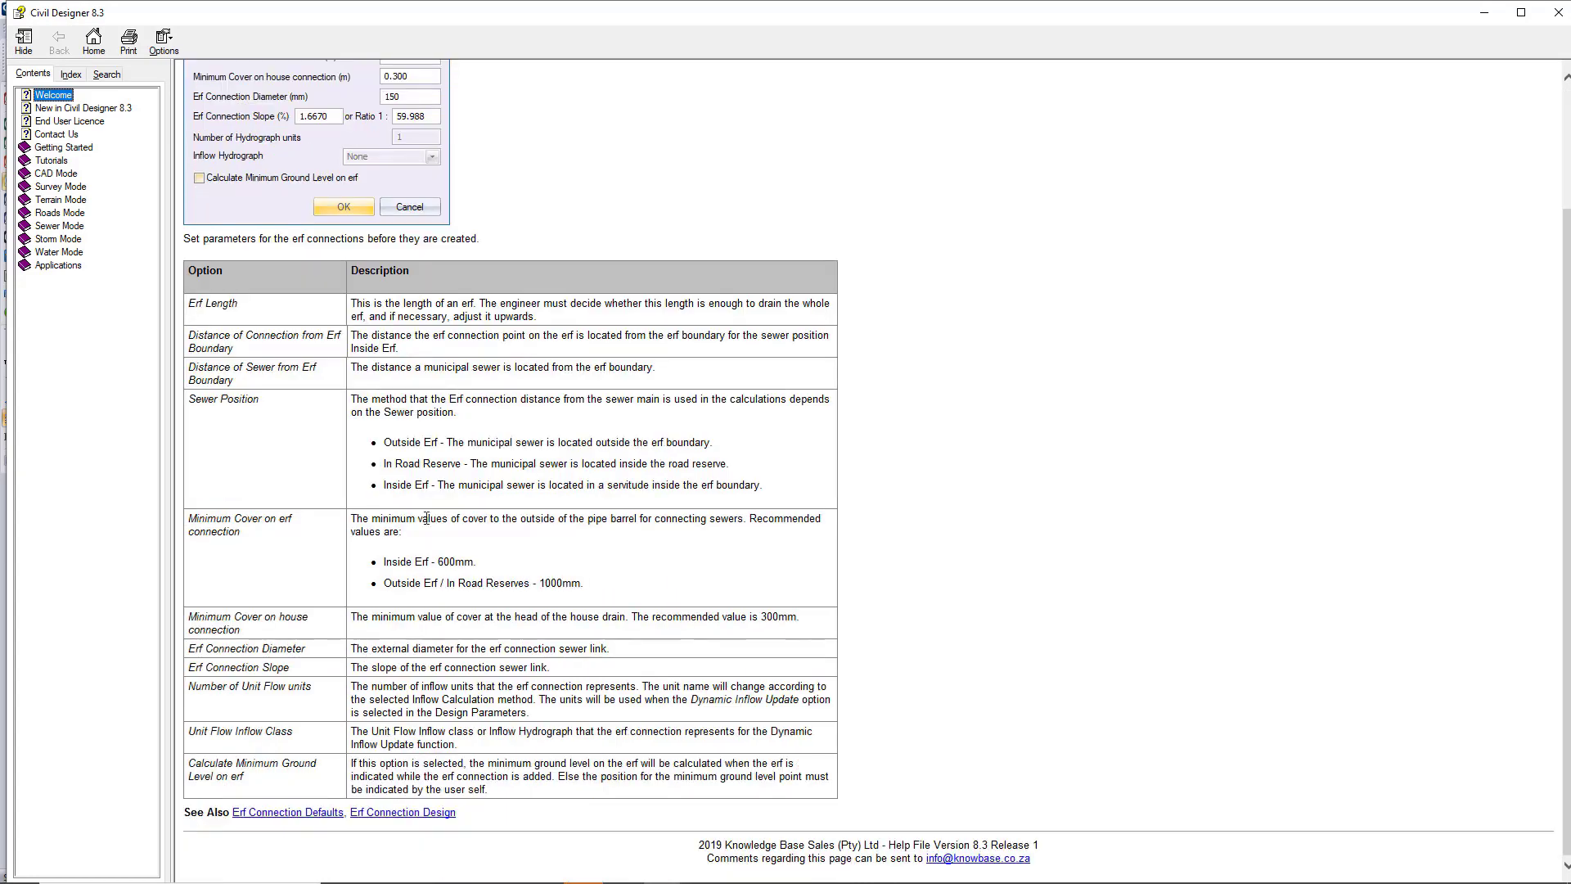
pyautogui.click(403, 814)
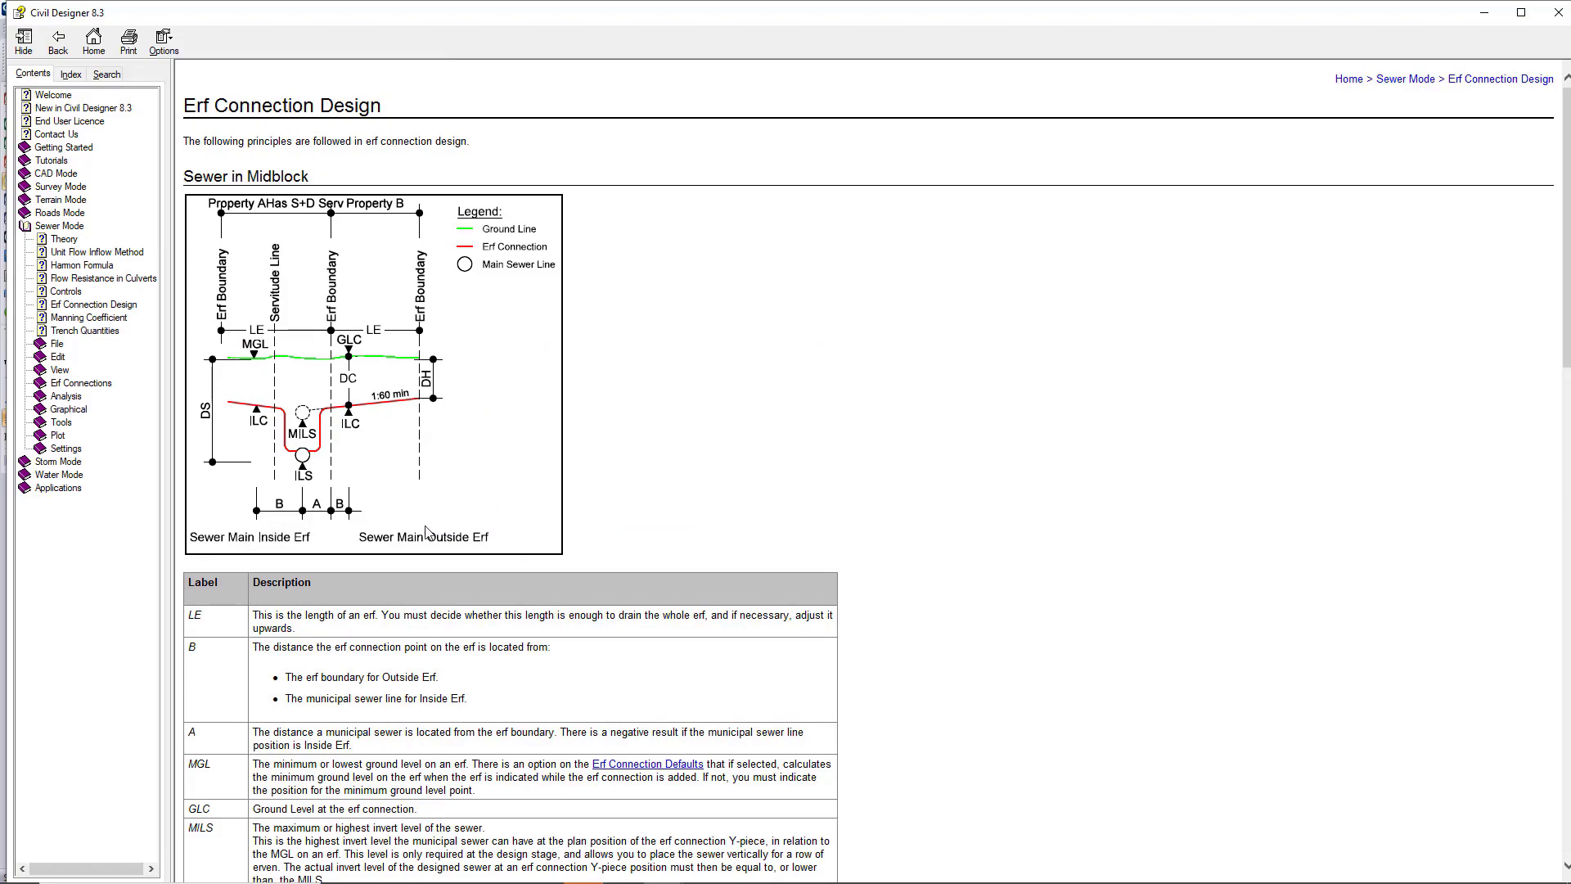
pyautogui.scroll(-20, 425, 532)
pyautogui.scroll(11, 484, 564)
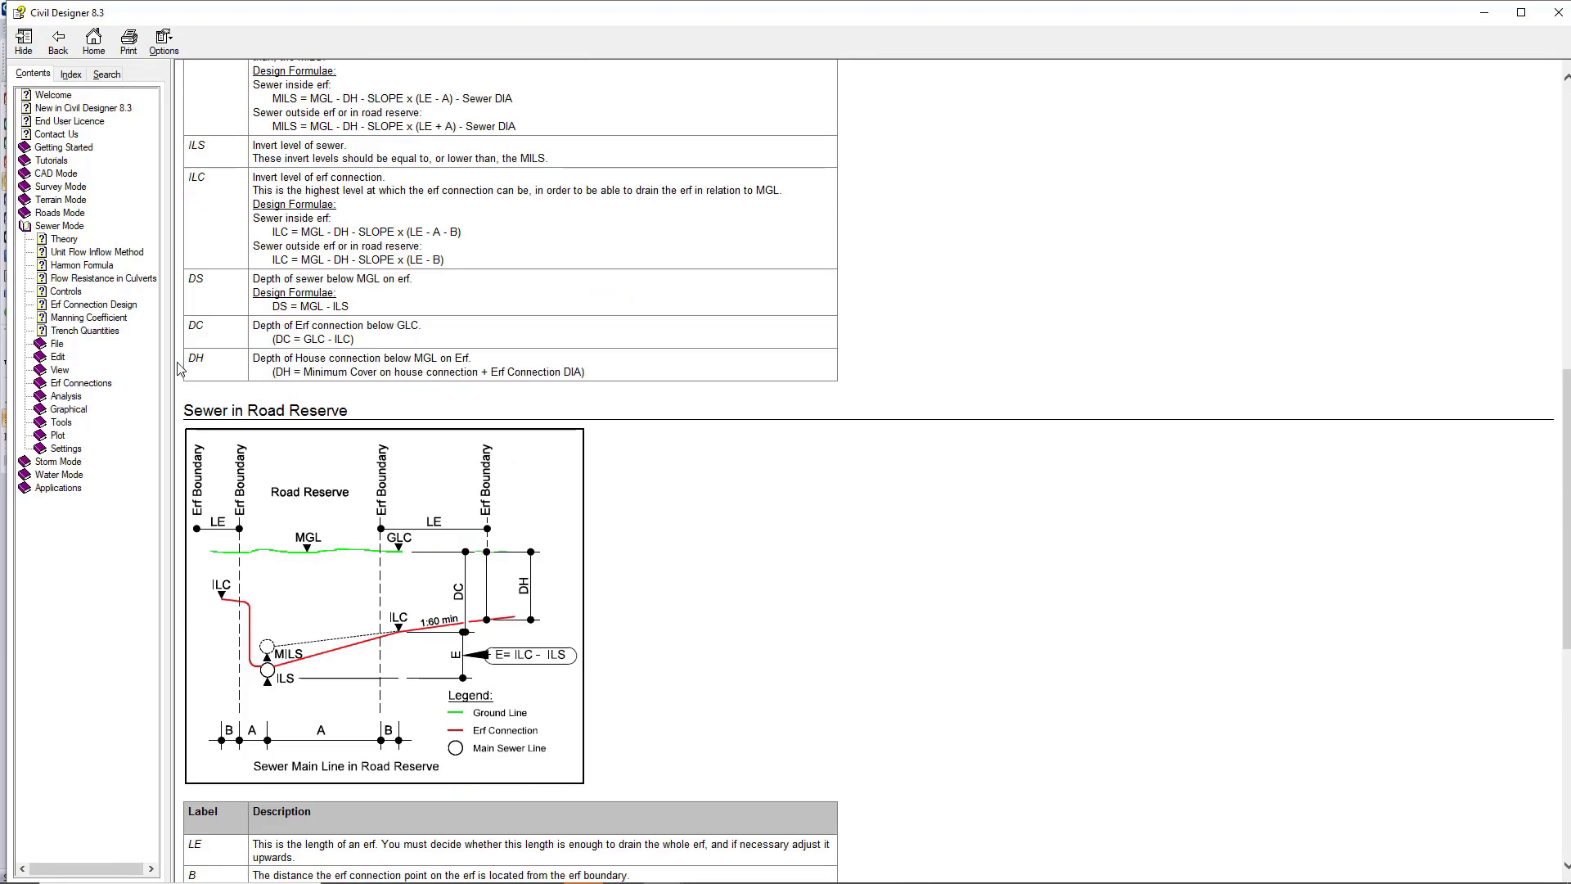